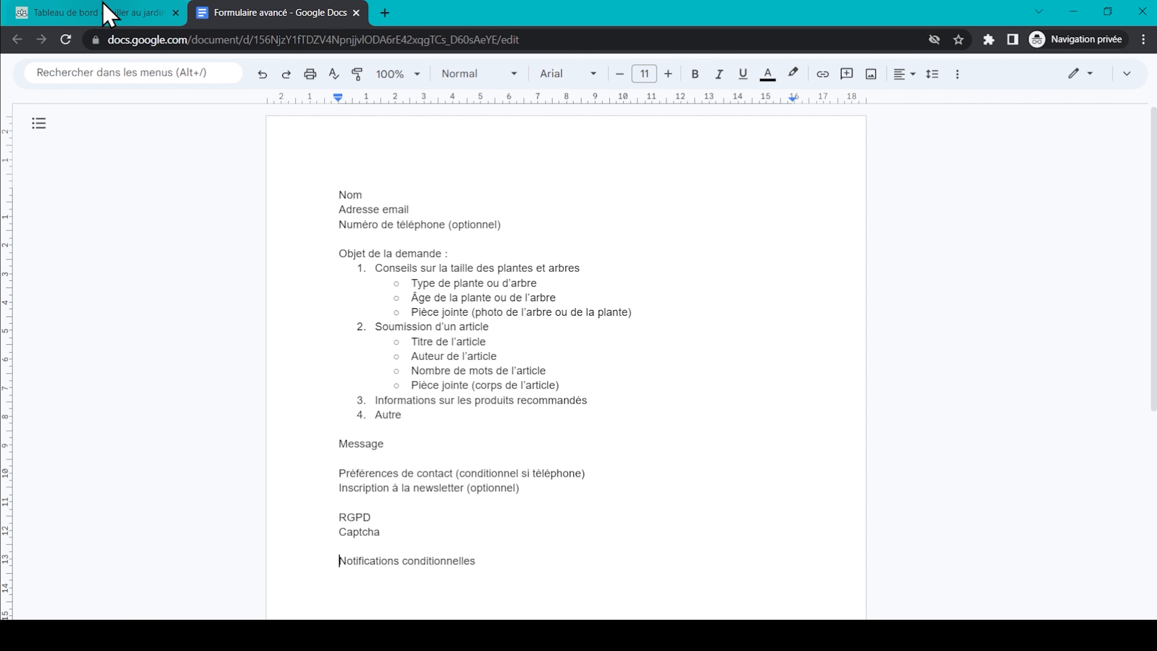
Leave the Google Docs form plan and switch to the WordPress admin dashboard.
left_click(105, 13)
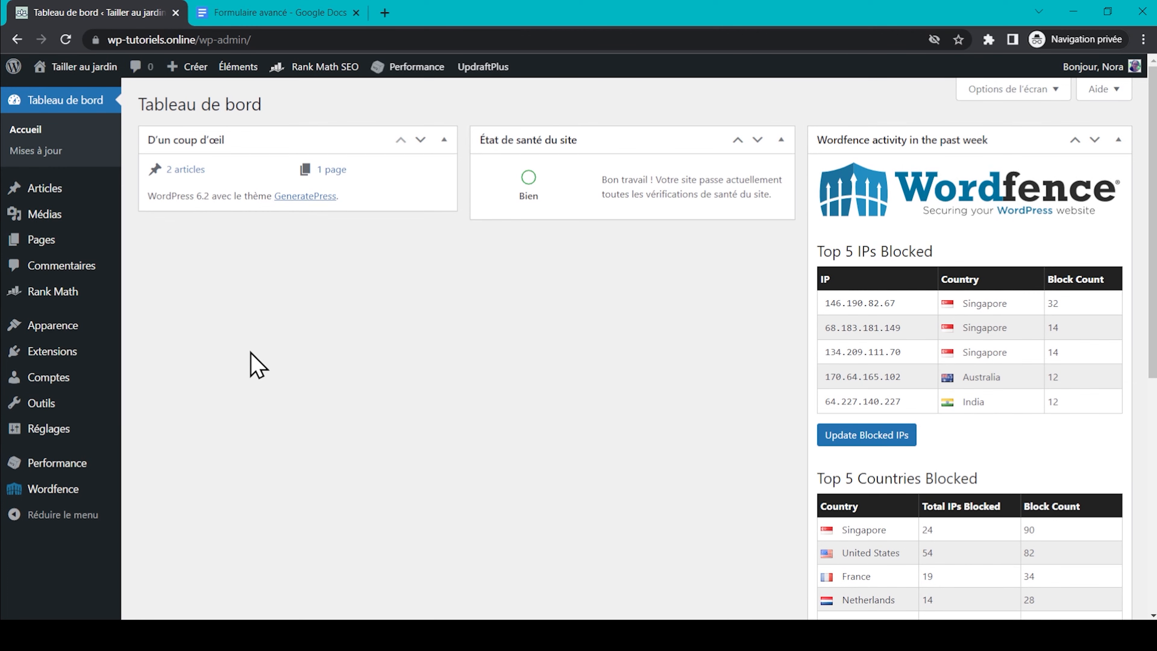
Upload gravityforms_2.7.5.zip as a new plugin, install it and activate Gravity Forms.
mouse_move(111, 355)
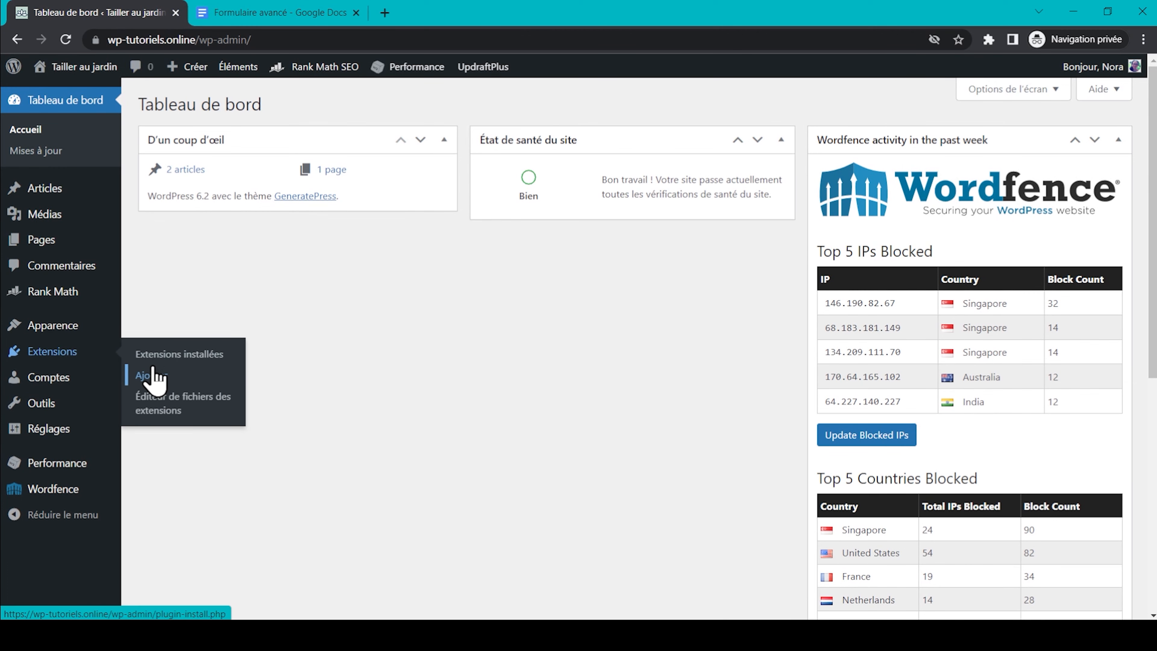
left_click(153, 376)
left_click(402, 104)
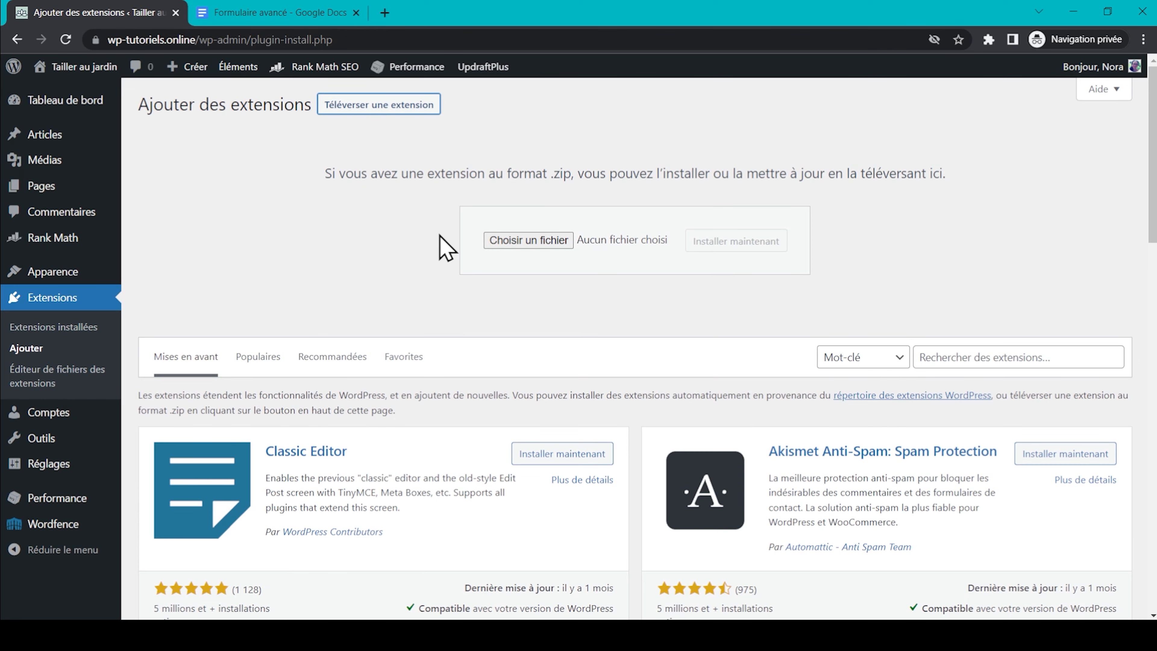
left_click(537, 243)
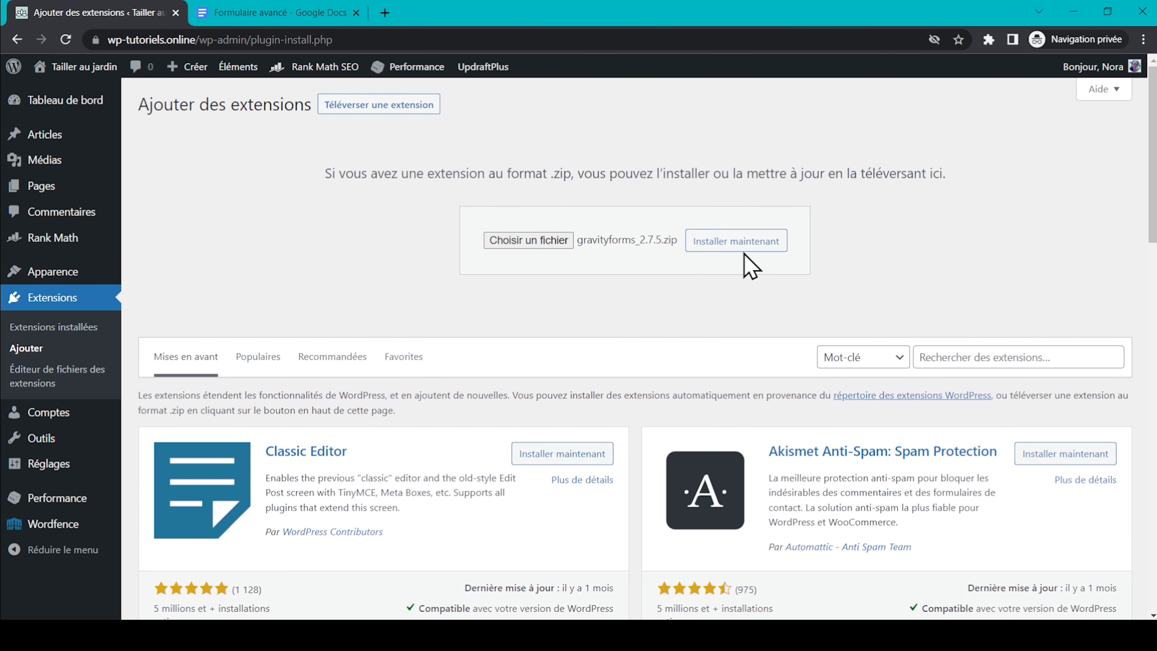
left_click(736, 244)
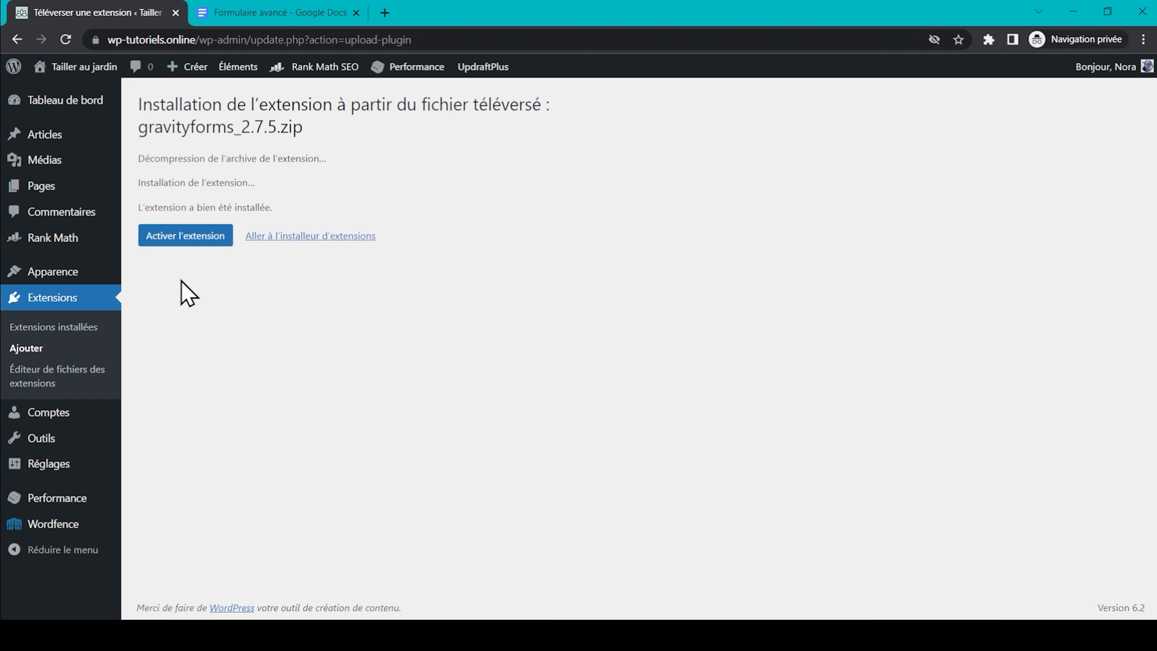
left_click(175, 246)
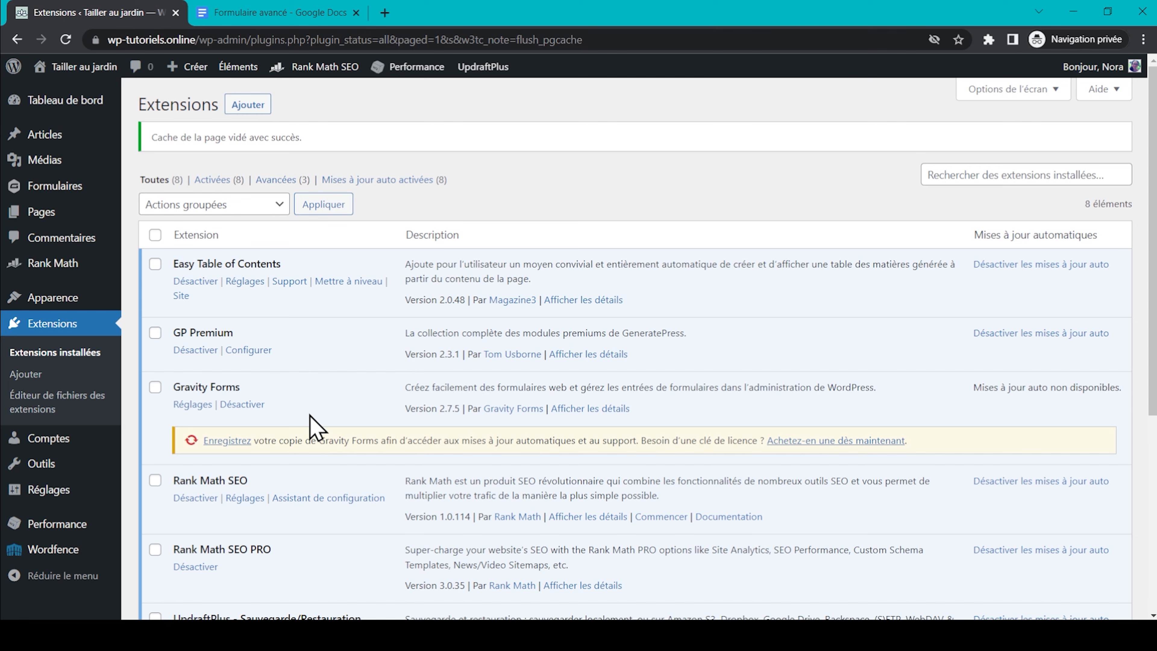
Open the Gravity Forms setup wizard and enter the licence key.
left_click(183, 407)
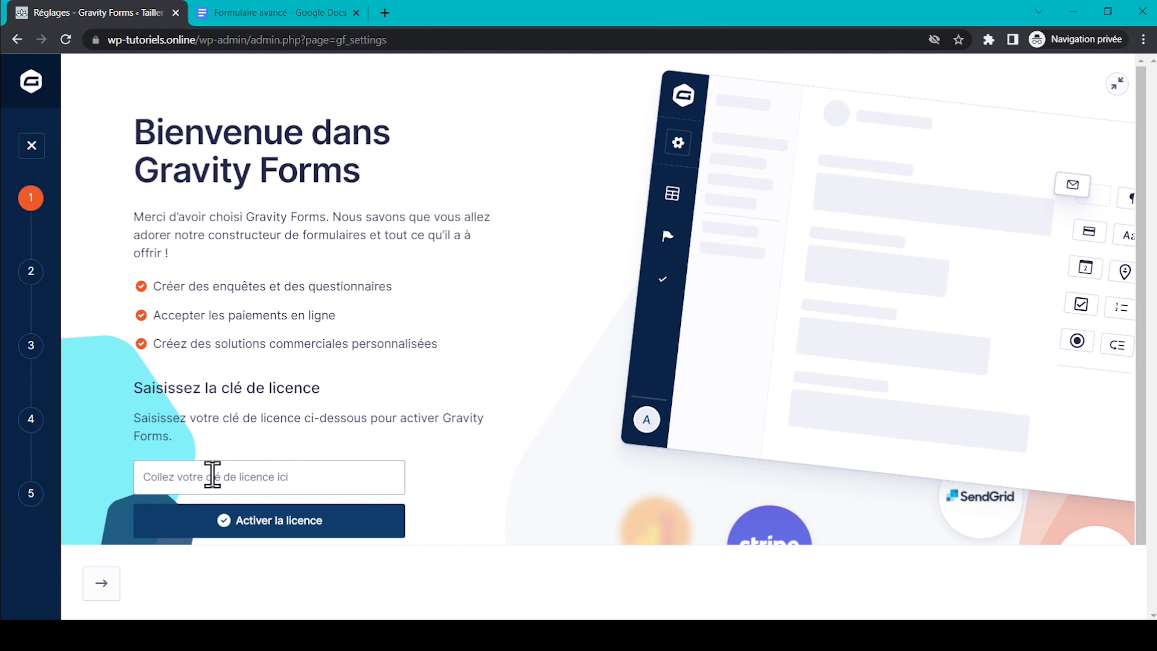
left_click(213, 475)
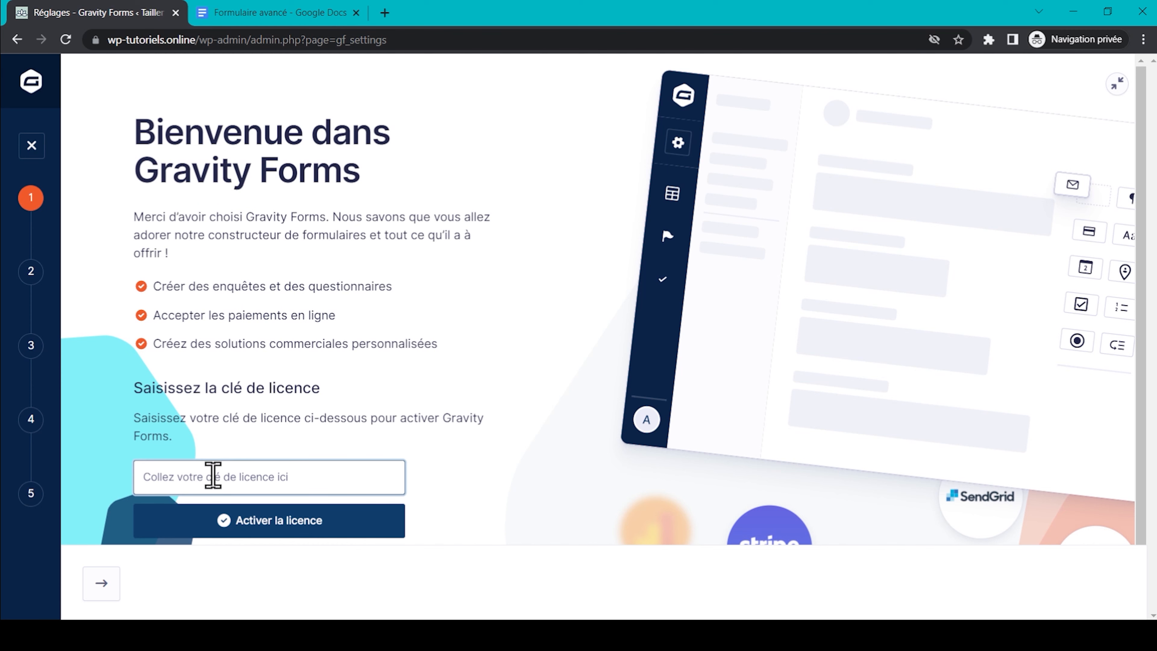
left_click(305, 529)
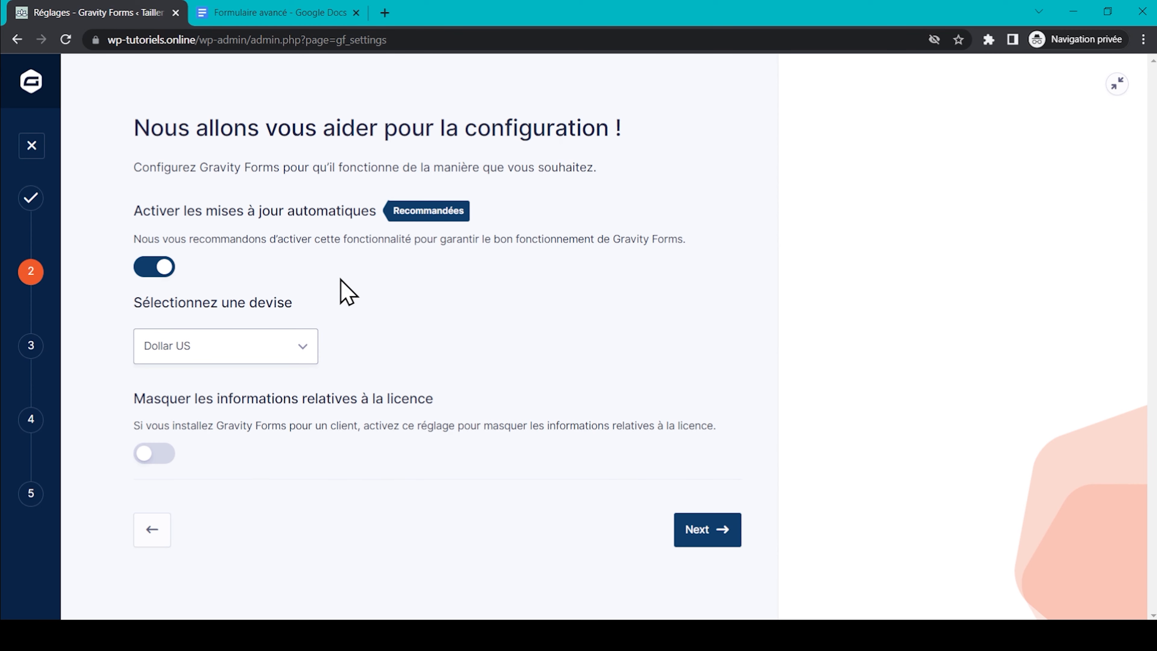
Set Euro as default currency, hide licence info from clients, and finish setup declining data sharing.
left_click(301, 348)
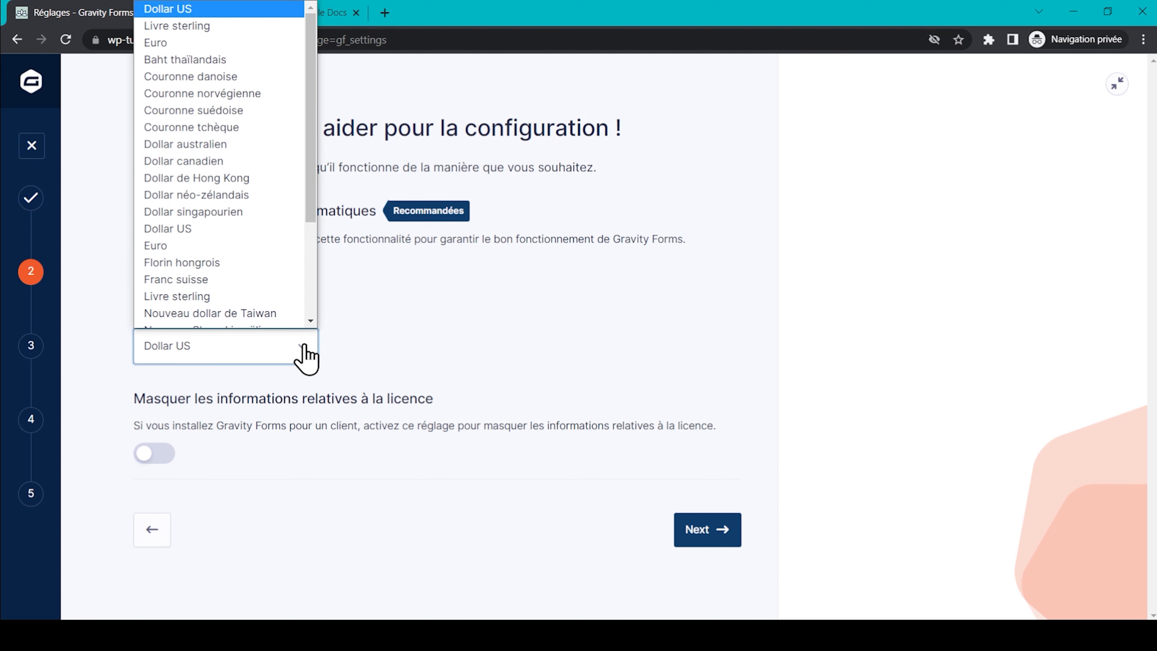
left_click(234, 46)
left_click(154, 453)
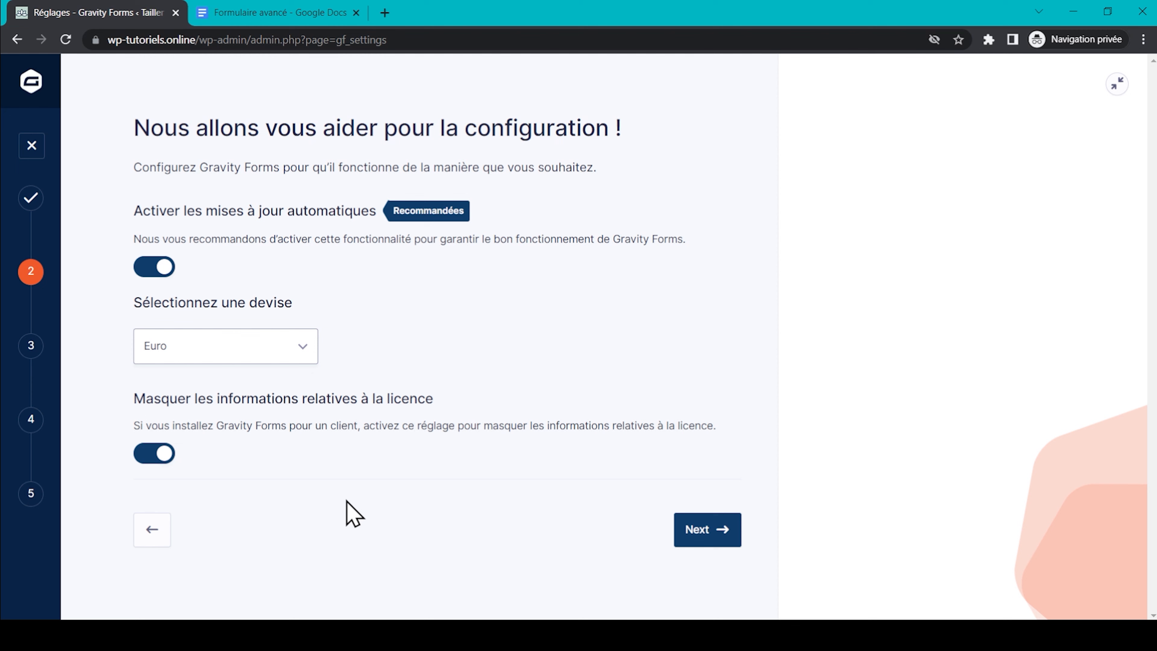
left_click(715, 529)
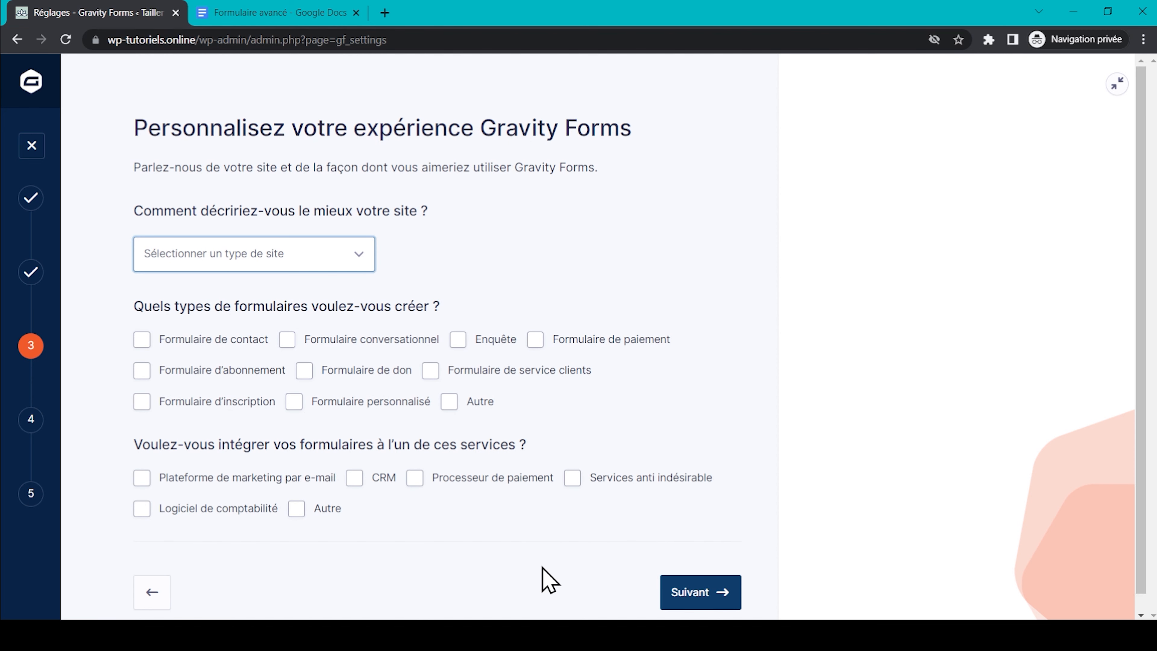
left_click(684, 600)
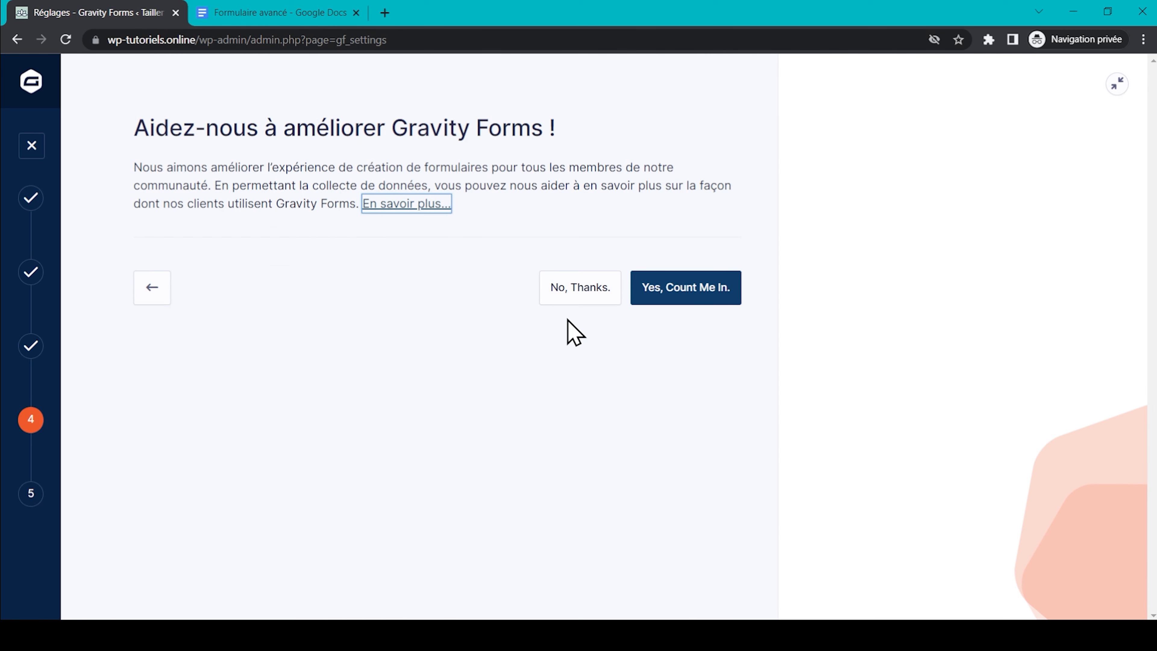
left_click(582, 288)
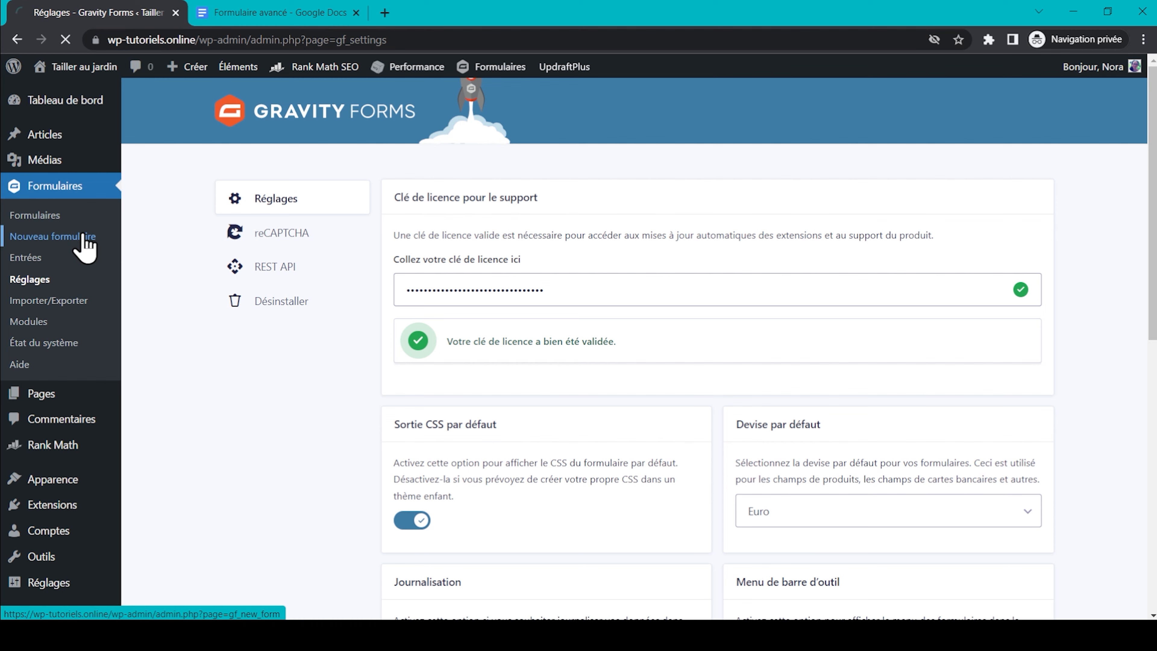
Create a new blank form titled 'Formulaire de contact'.
scroll(68, 331, "down", 2)
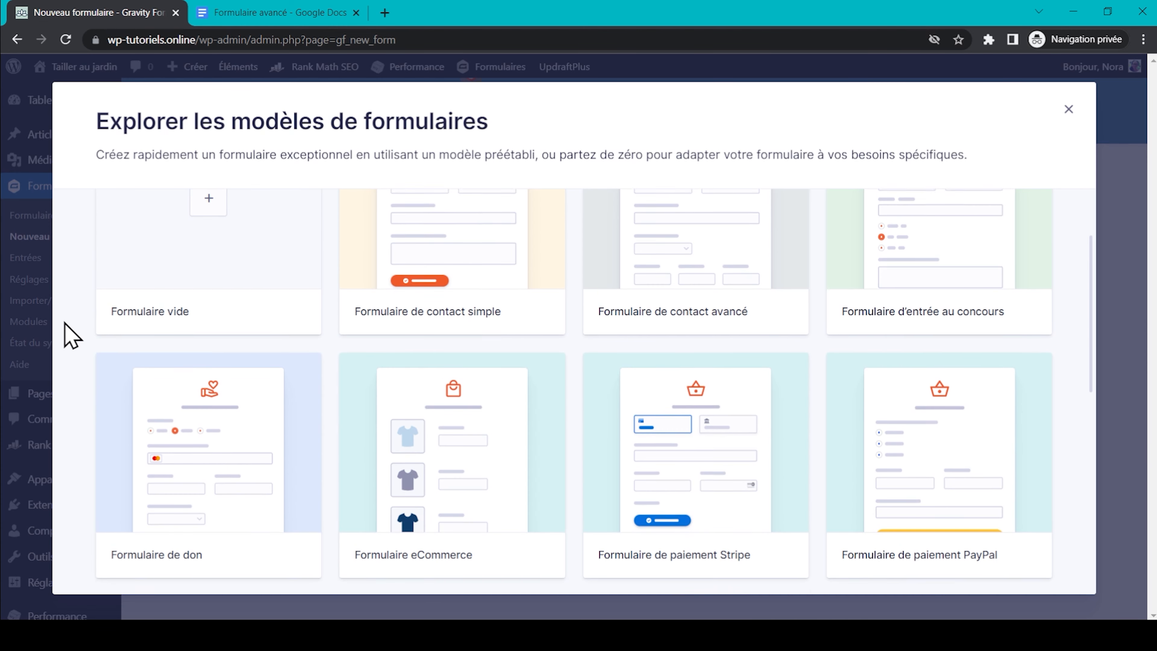
scroll(64, 323, "down", 10)
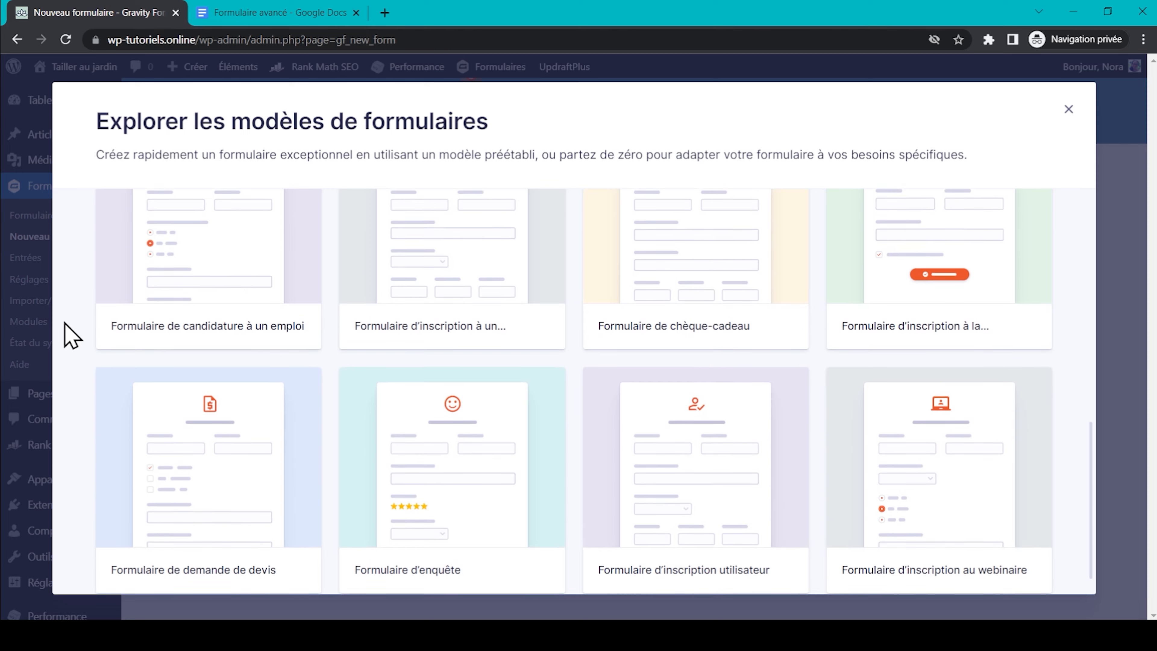
scroll(69, 335, "up", 10)
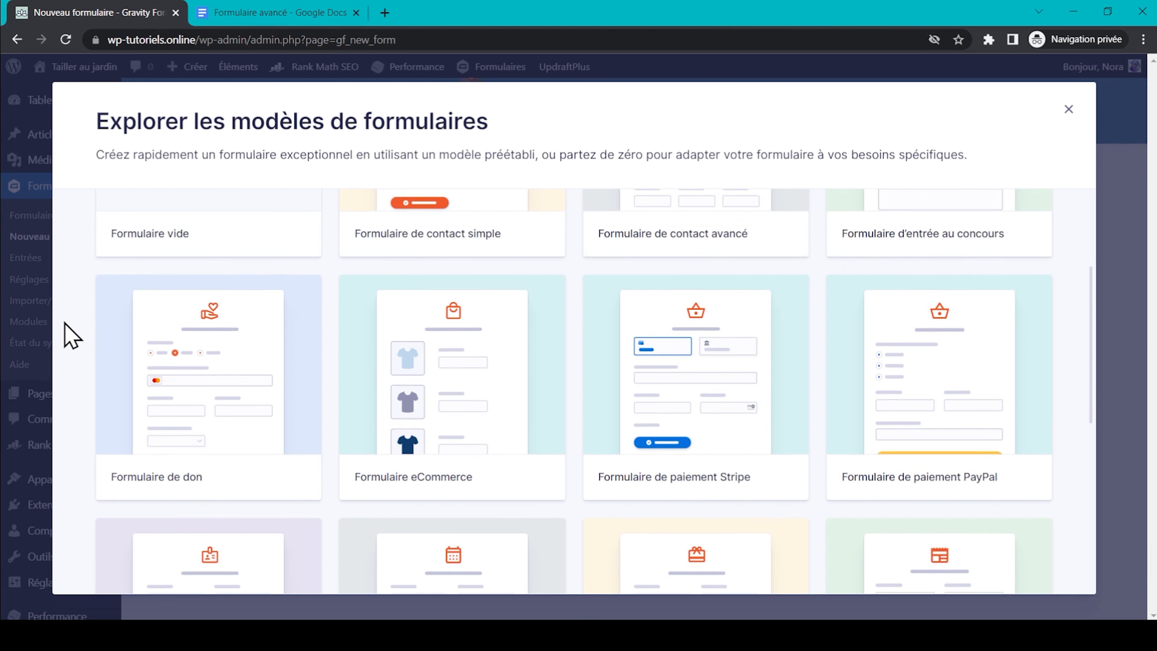
scroll(68, 336, "up", 4)
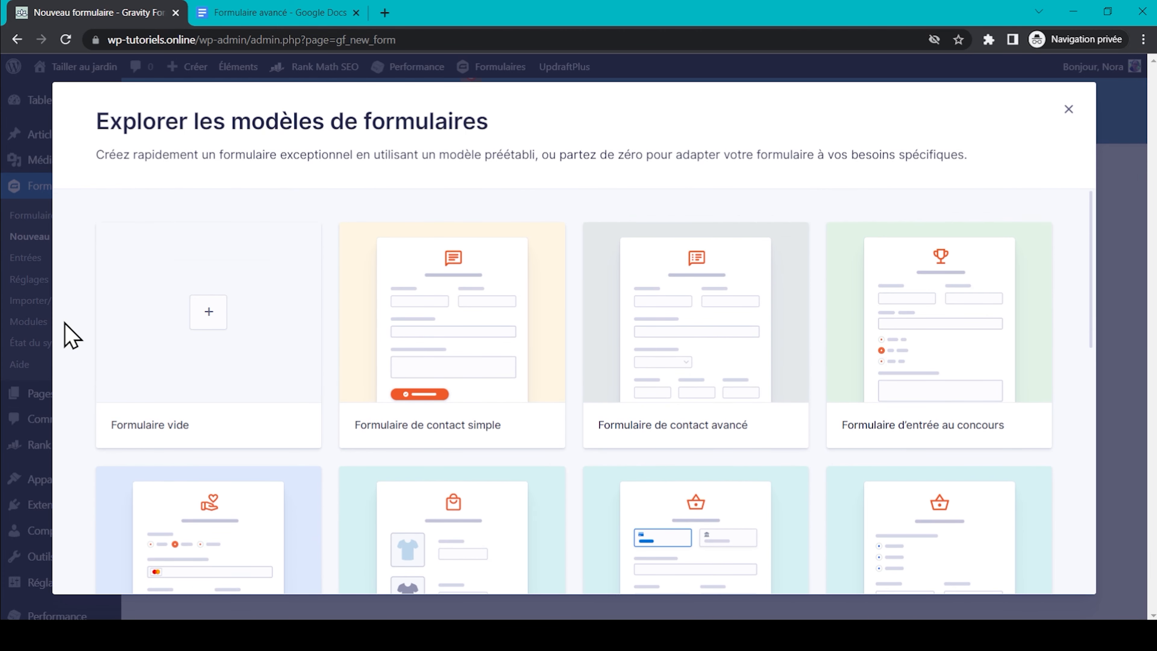
left_click(208, 314)
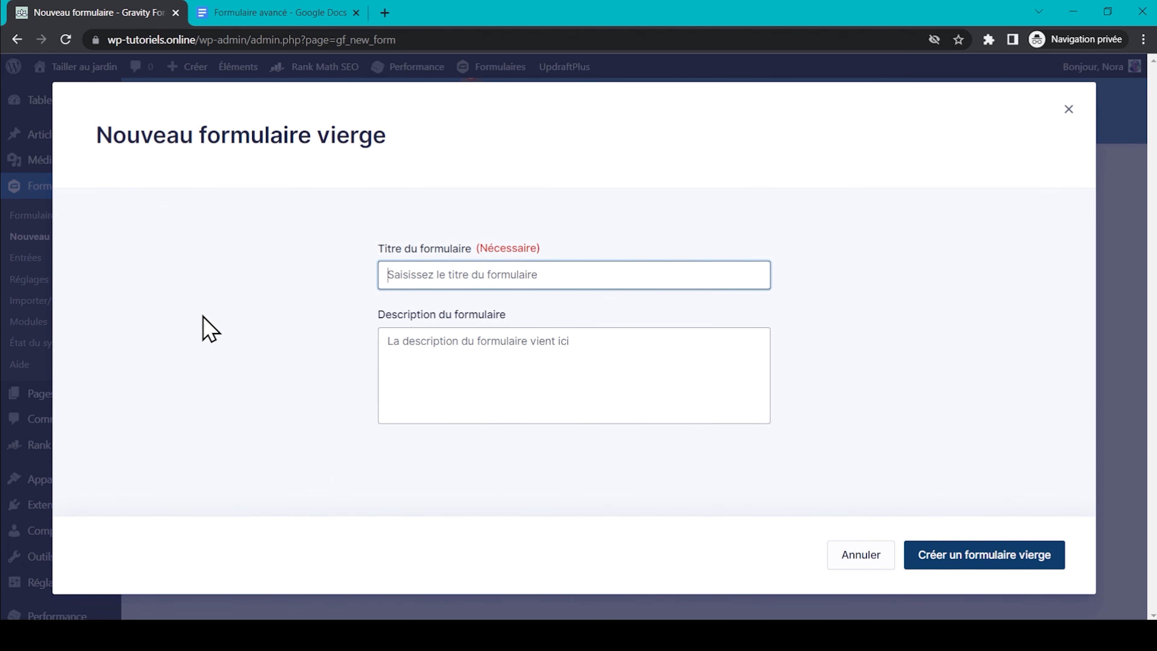
type("Formulaire de contact")
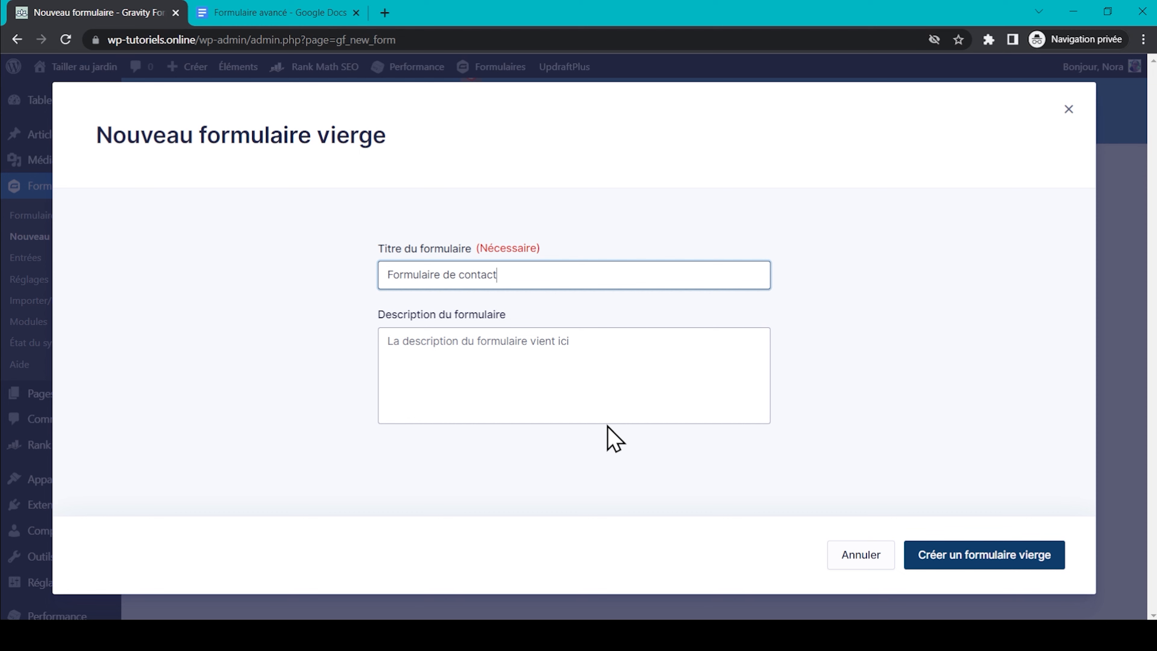
left_click(992, 559)
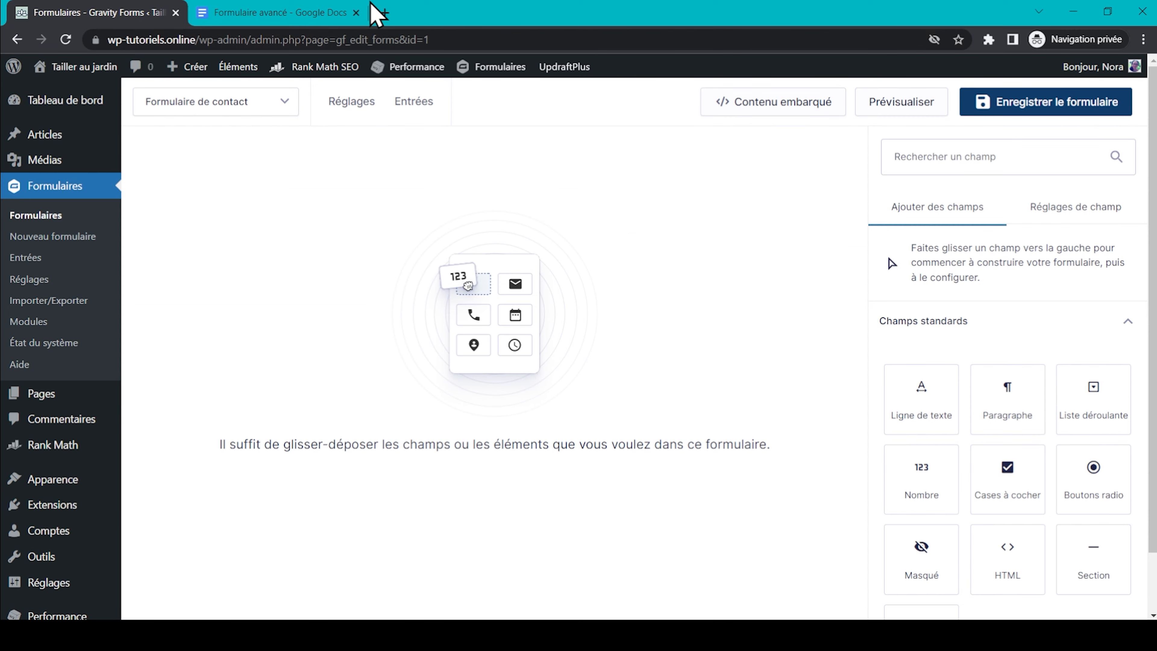
left_click(292, 13)
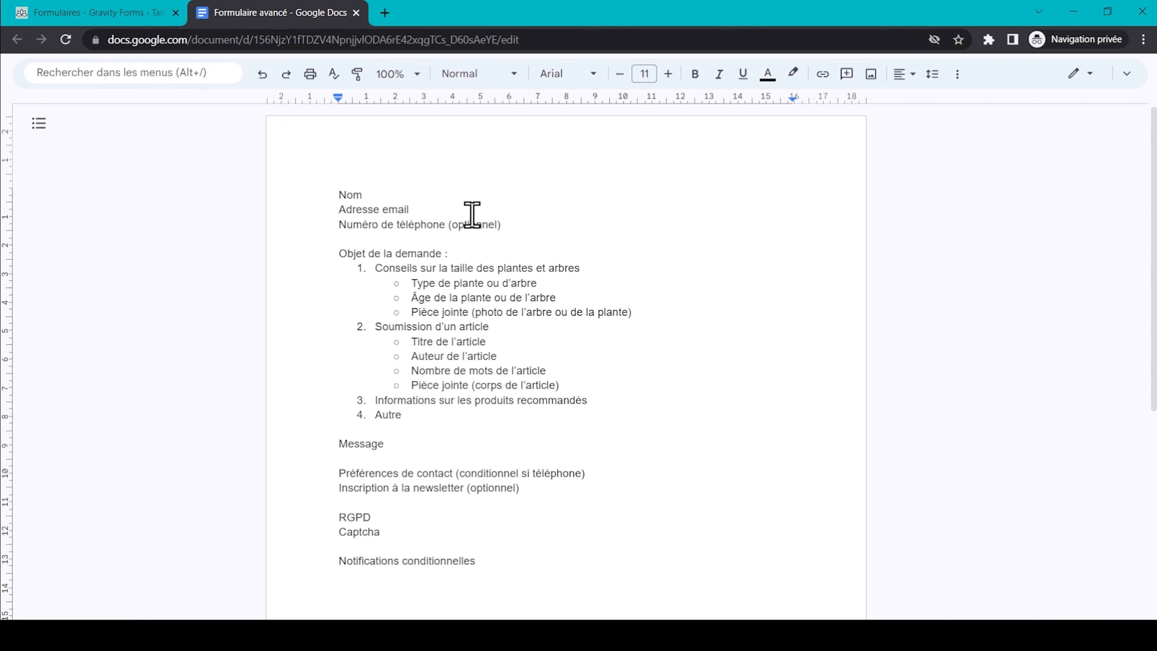
left_click(101, 15)
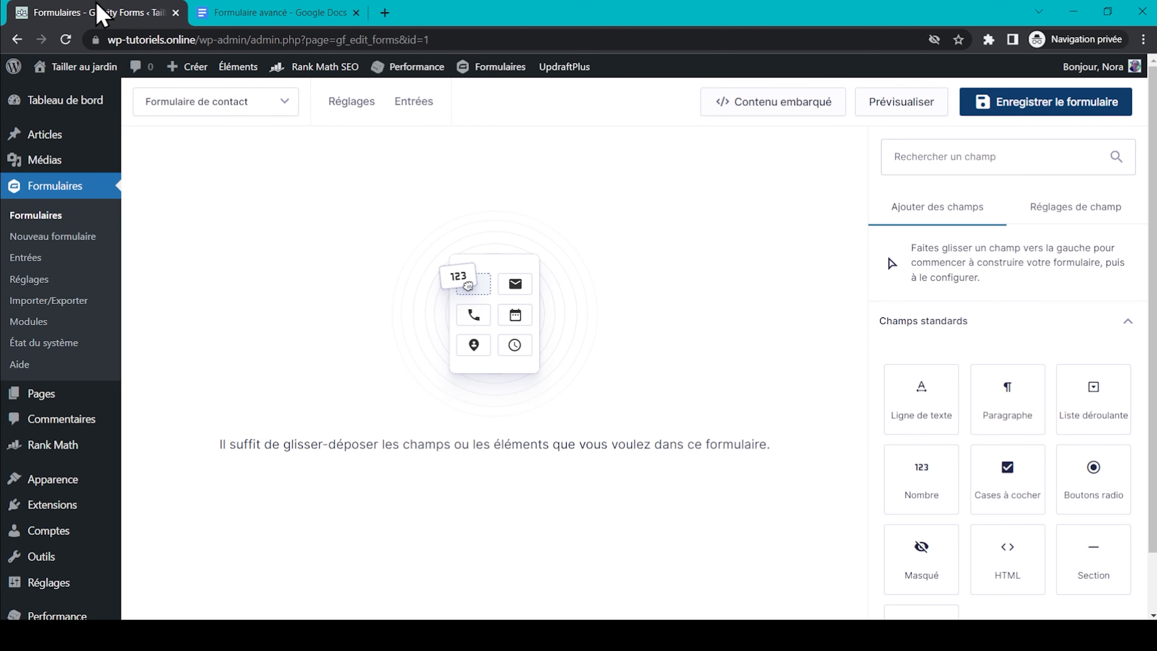
scroll(925, 323, "down", 1)
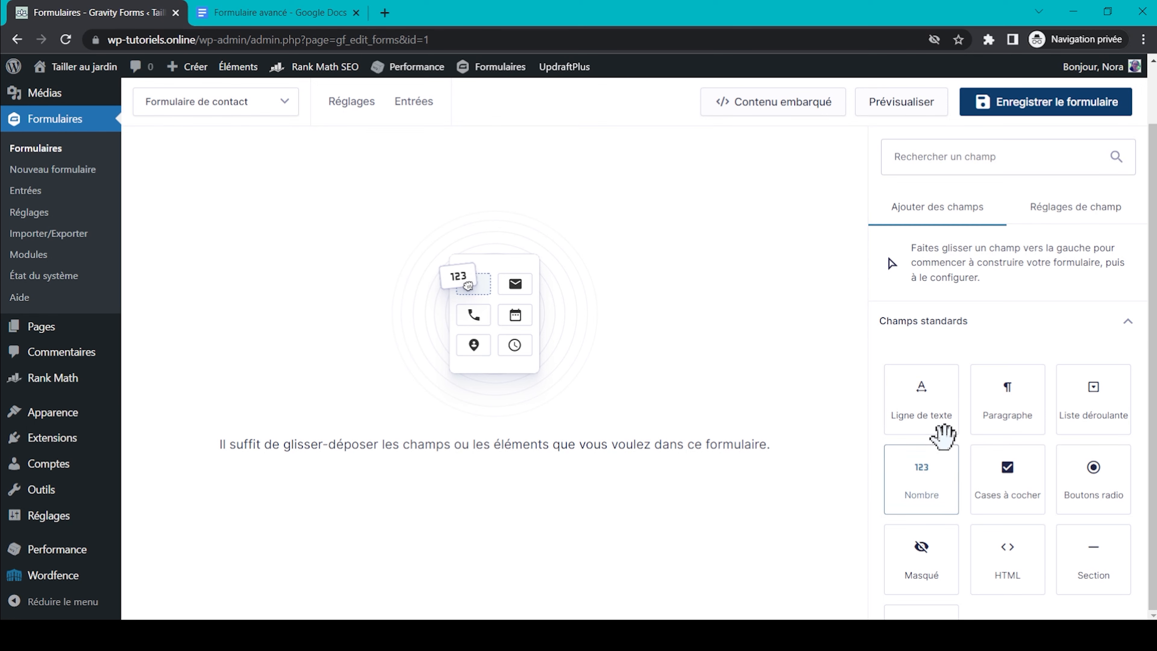
scroll(942, 435, "down", 4)
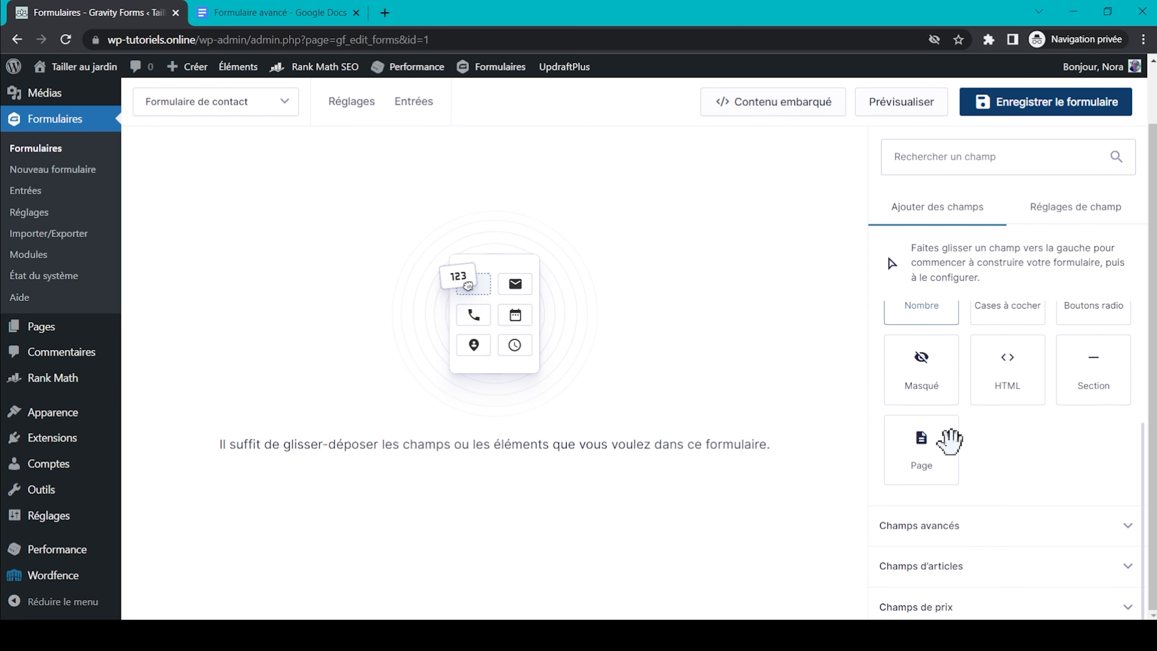
left_click(999, 531)
scroll(999, 533, "down", 3)
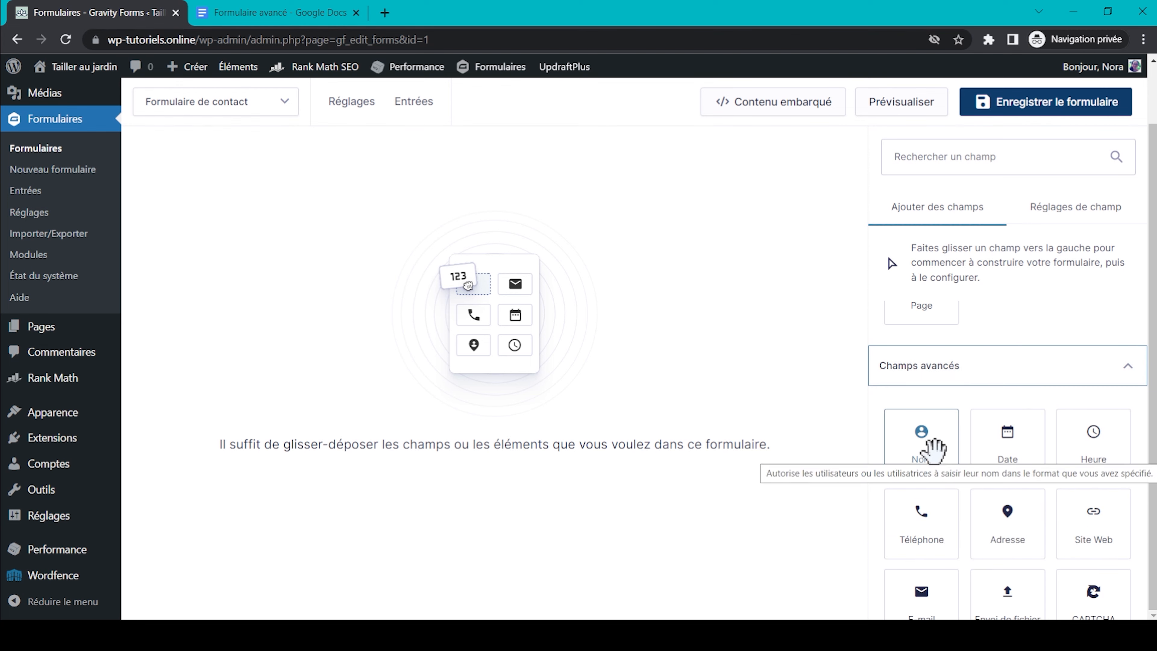
scroll(932, 448, "up", 6)
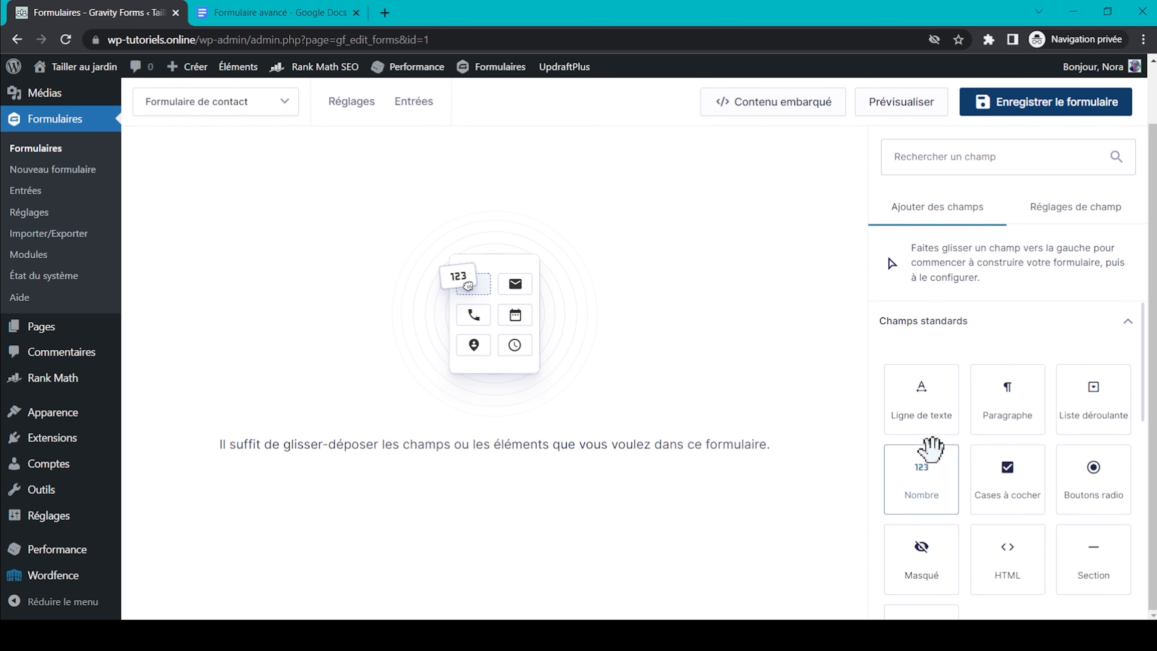
Add a single-line text field labelled 'Nom' and mark it required.
left_click_drag(935, 404, 427, 305)
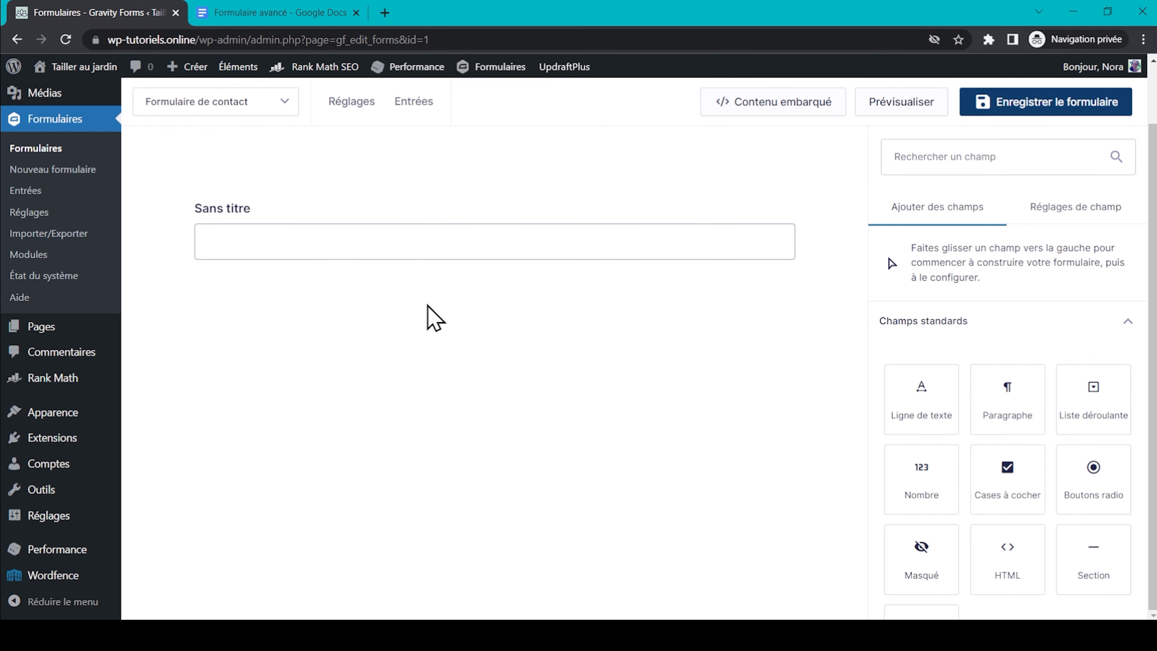
left_click(337, 237)
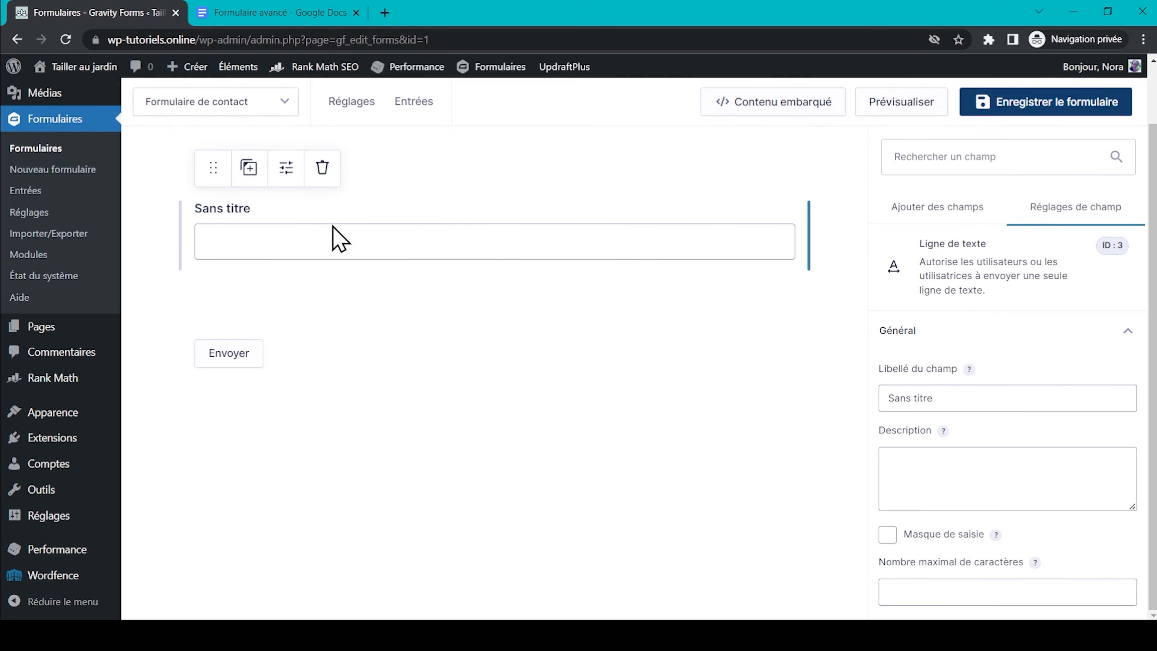
double_click(970, 397)
triple_click(970, 398)
type("Nom")
scroll(919, 455, "down", 3)
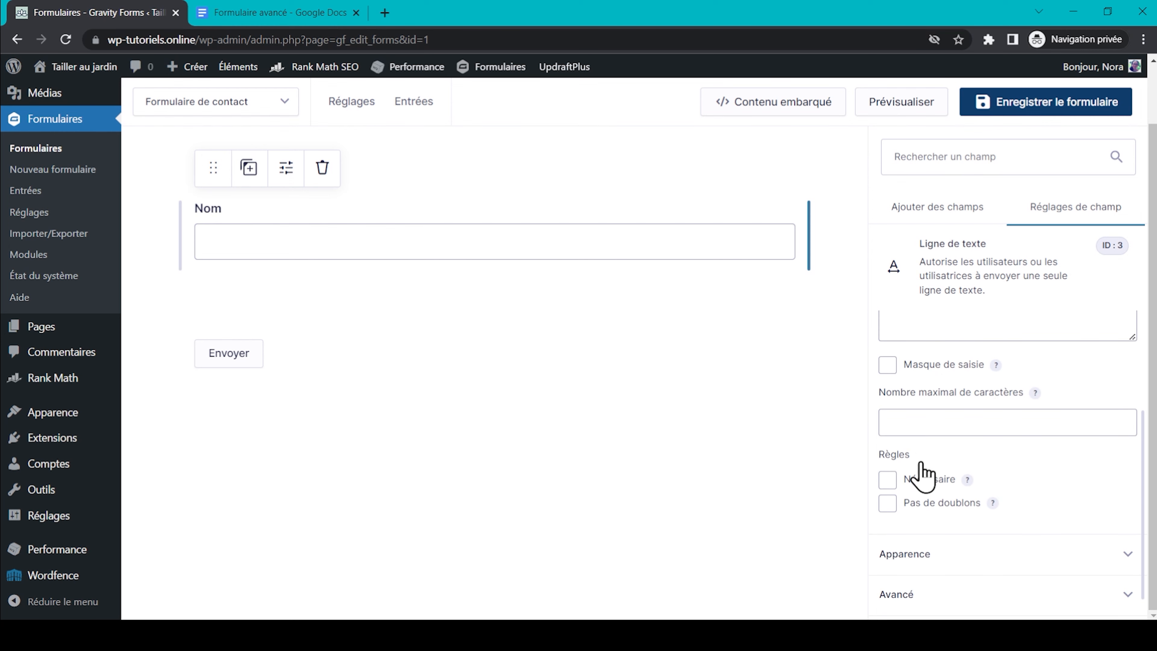
left_click(887, 480)
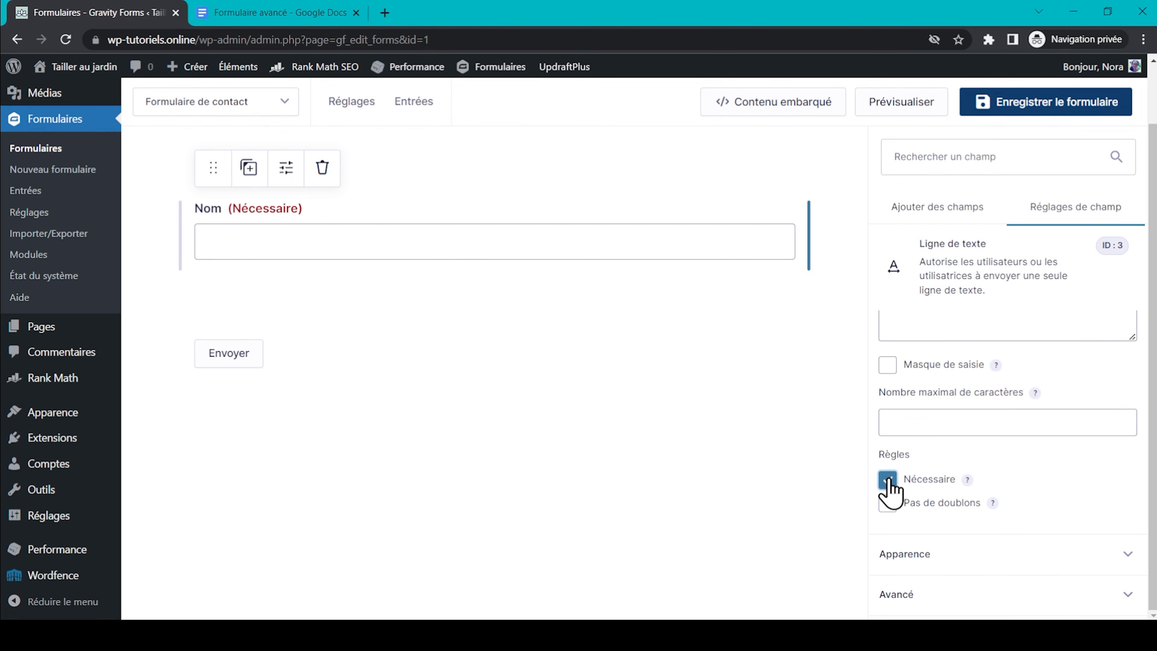
left_click(928, 225)
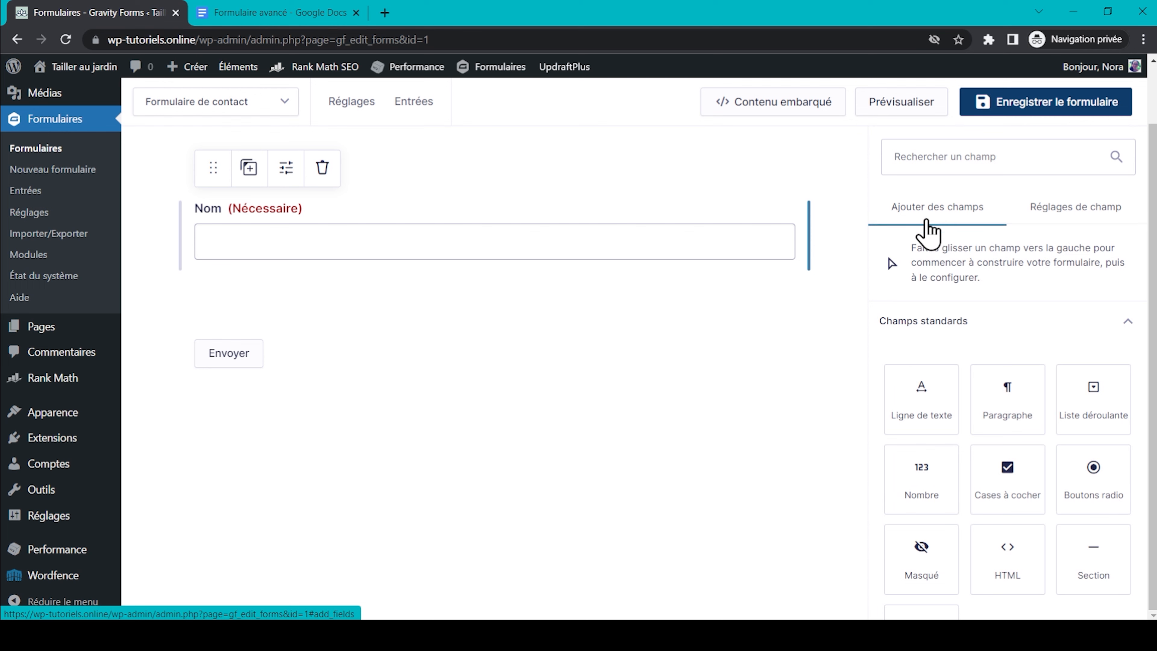
scroll(955, 331, "down", 2)
scroll(959, 332, "down", 4)
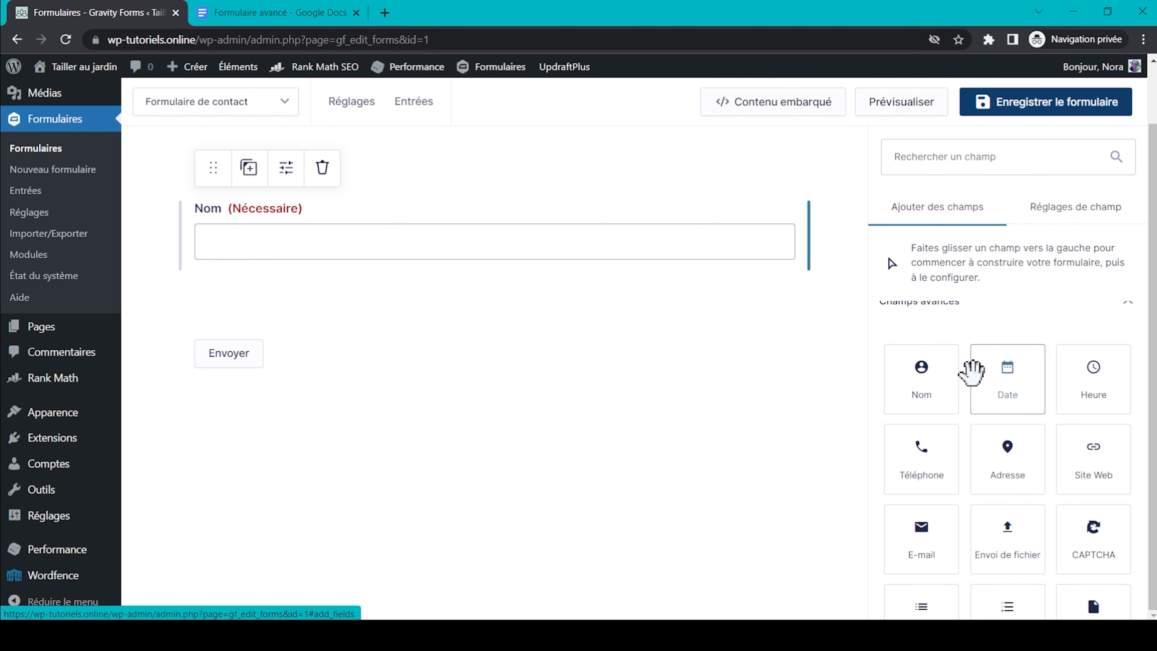
Add a required Adresse e-mail field below Nom.
left_click(917, 534)
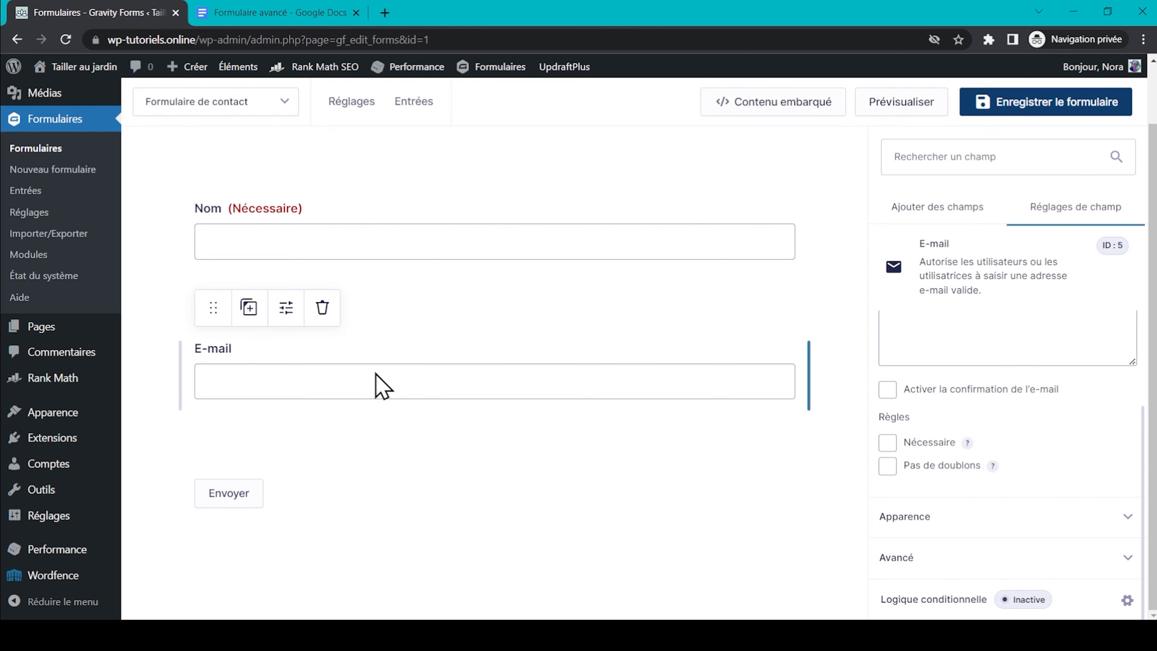
scroll(940, 469, "up", 3)
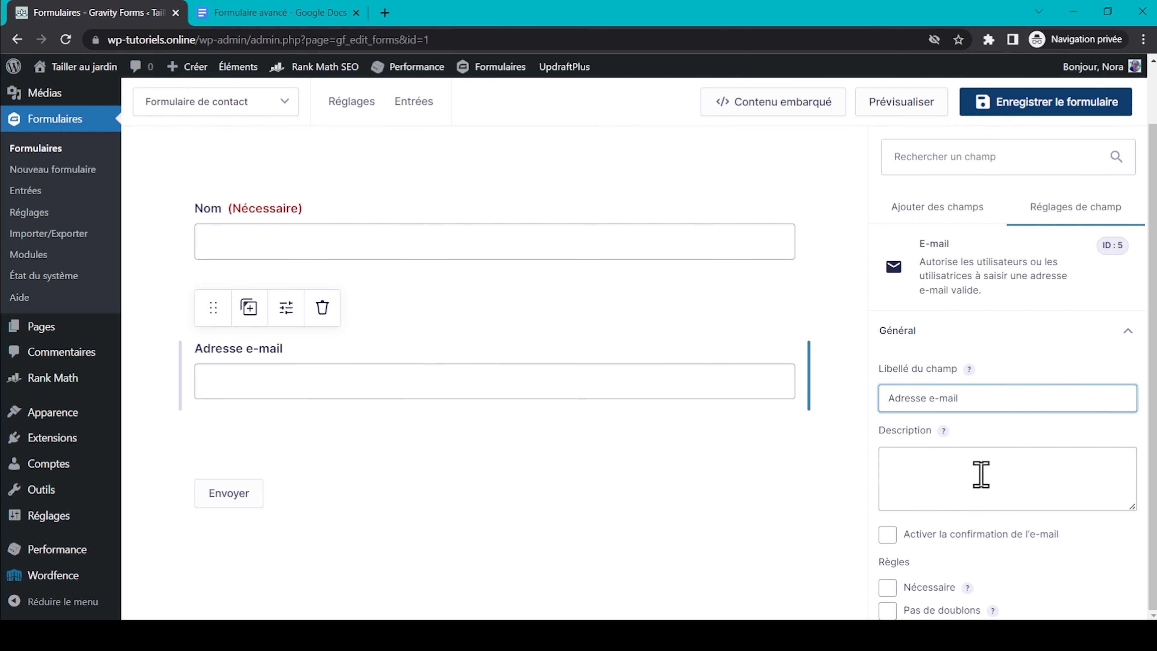
scroll(1003, 492, "down", 1)
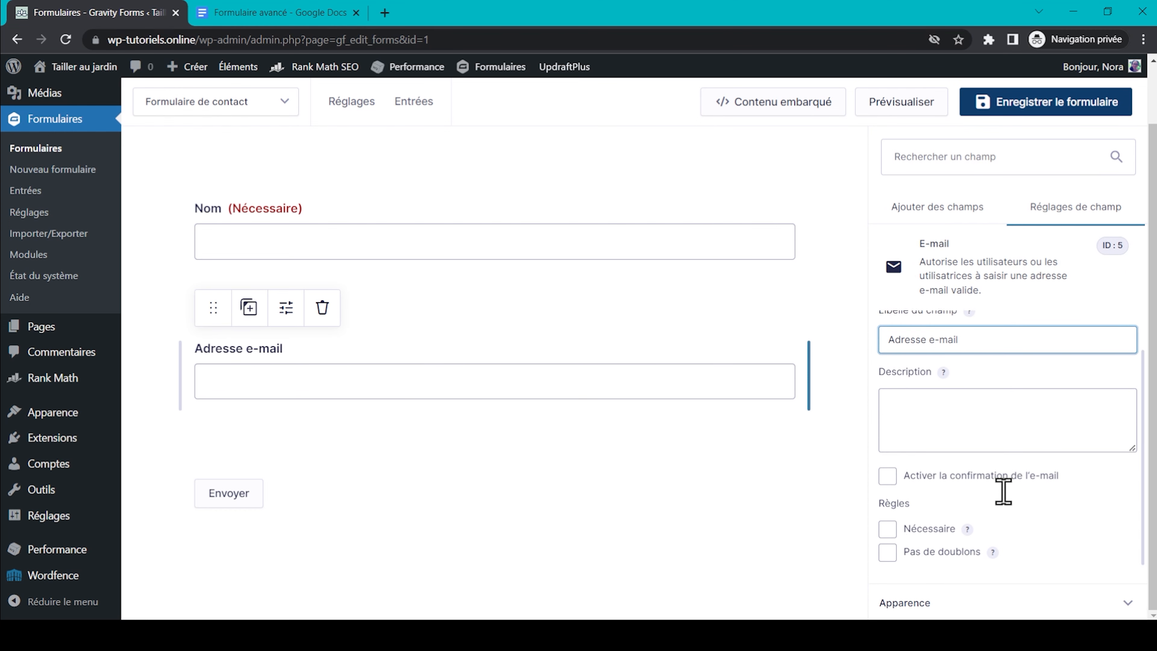
left_click(887, 529)
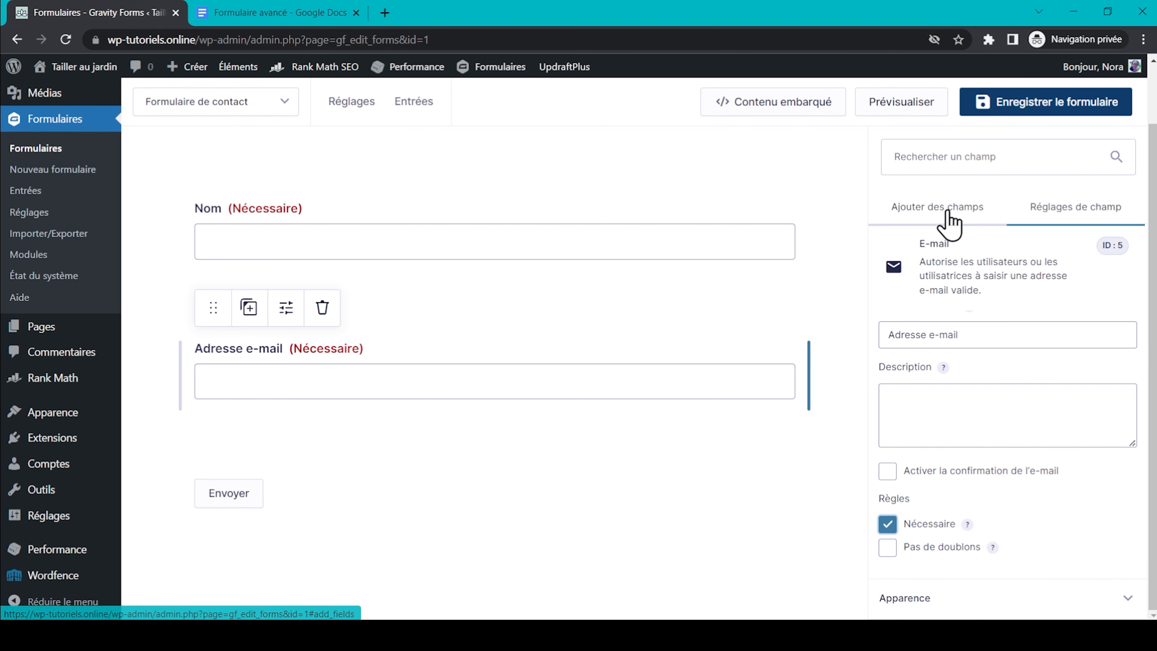
Add a Téléphone field in International format and save the form.
left_click(932, 222)
left_click_drag(923, 459, 567, 512)
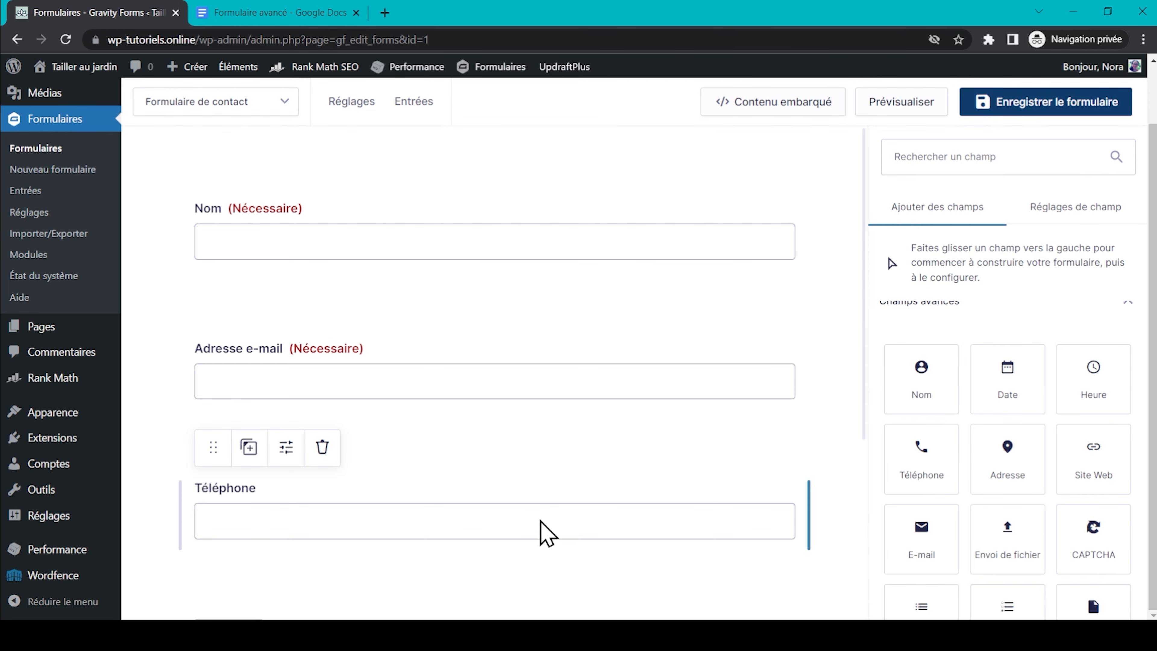
scroll(1066, 484, "down", 2)
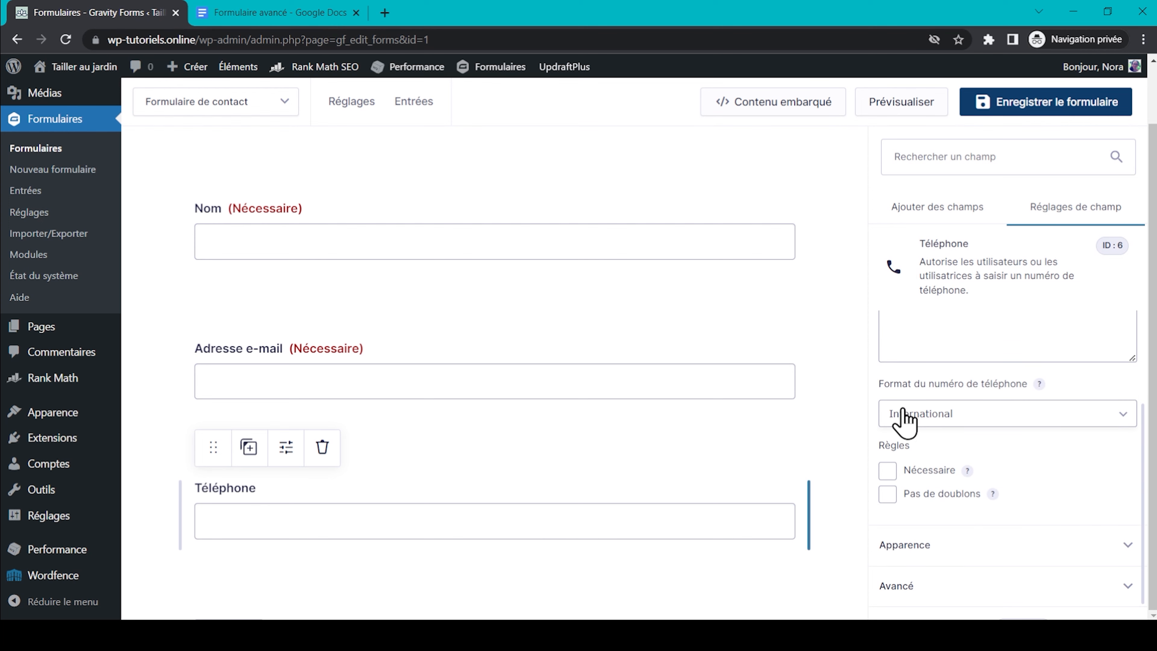
left_click(991, 415)
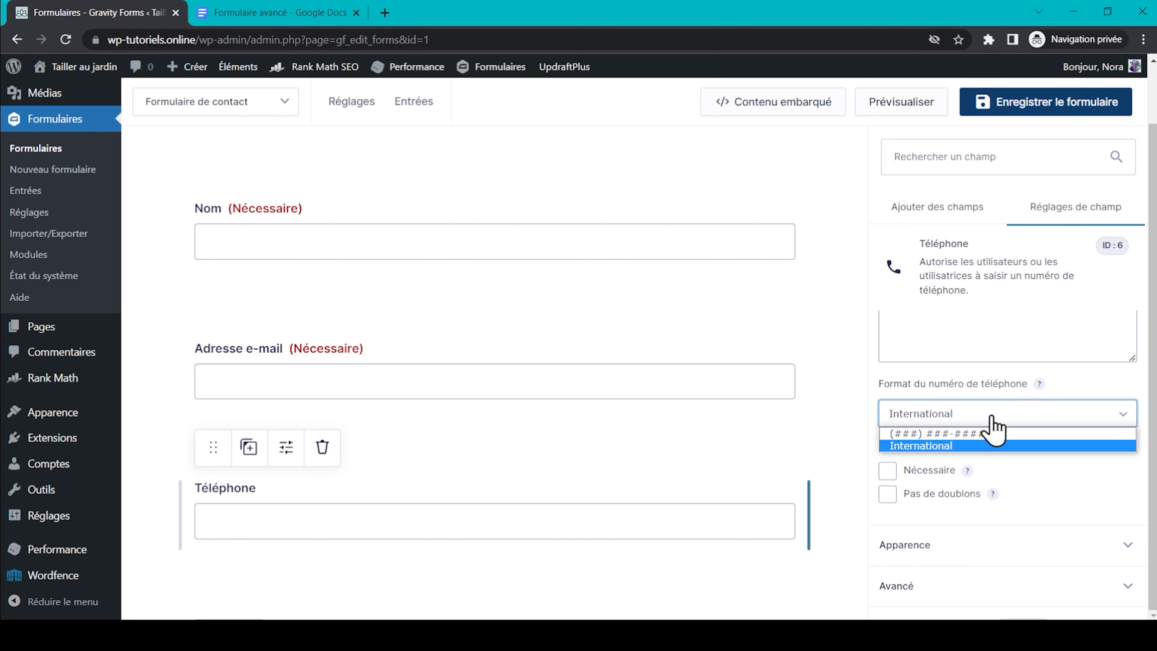
left_click(991, 417)
left_click(1033, 109)
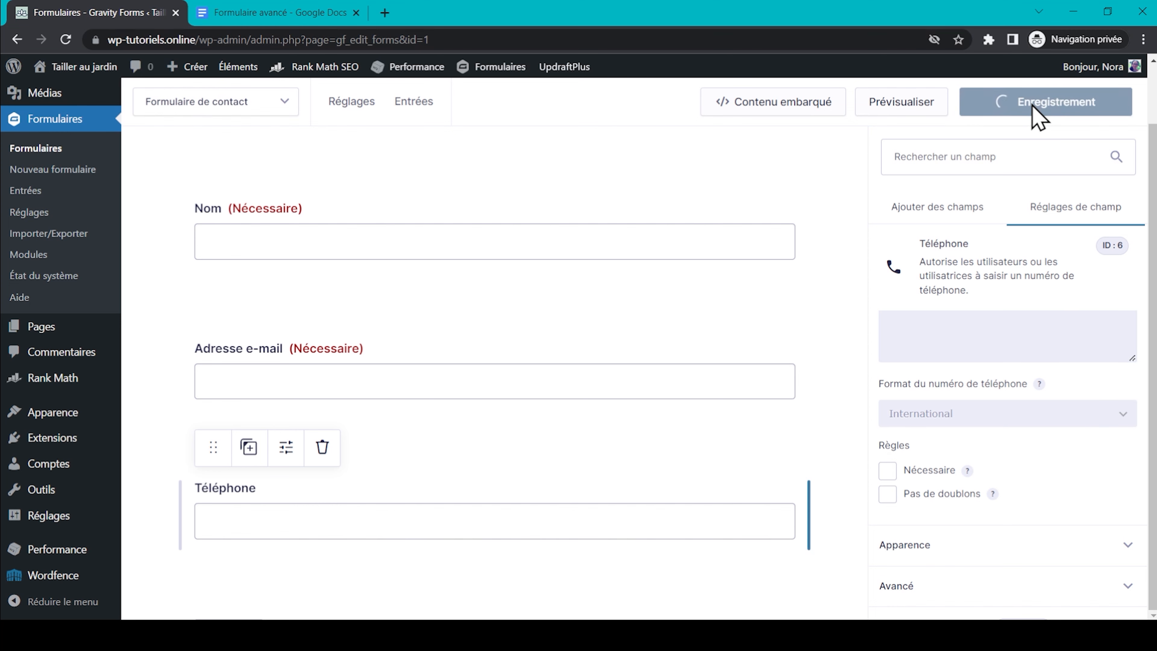
Check the planned field list in the Google Docs outline, then return to the form editor.
left_click(233, 12)
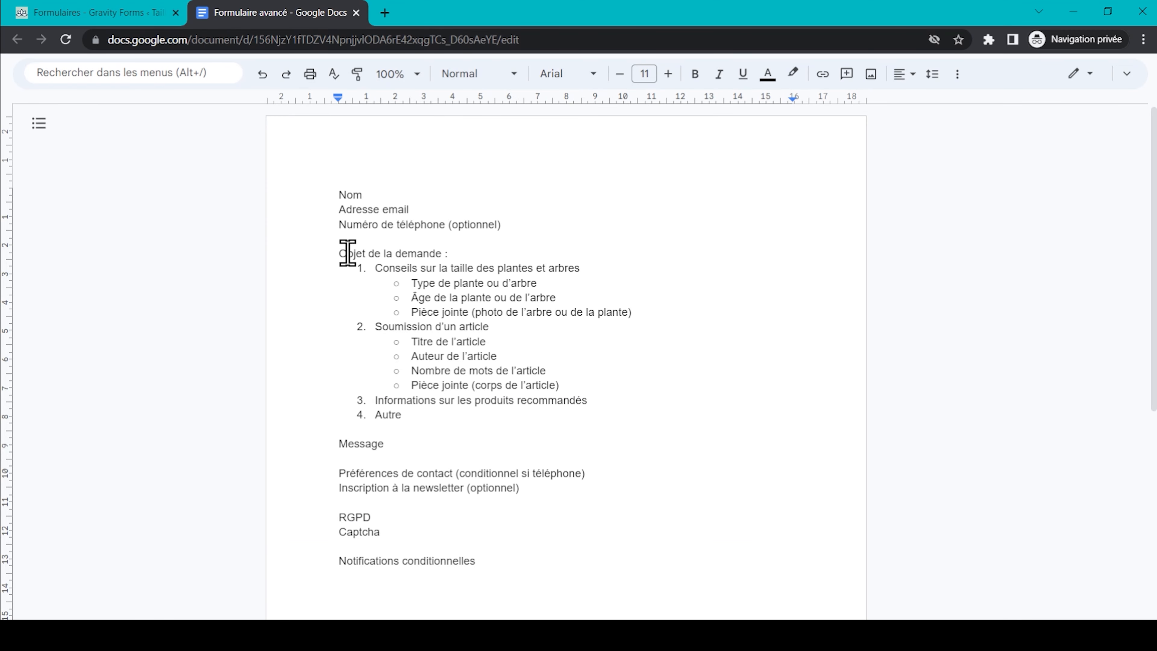
left_click(66, 12)
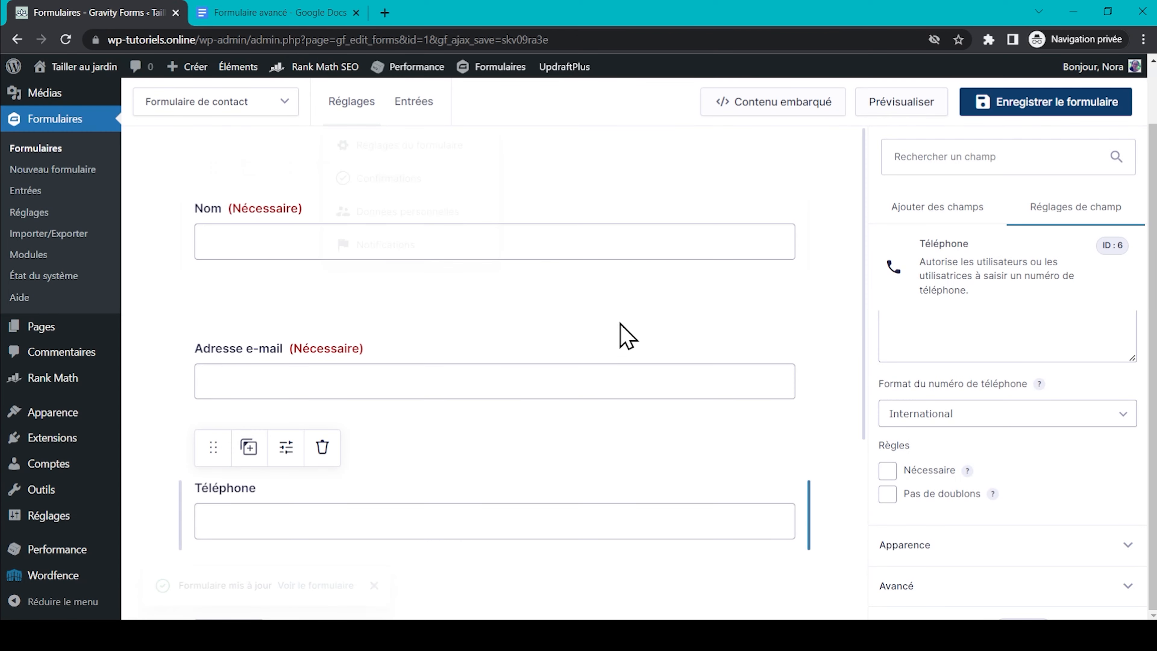
scroll(624, 340, "down", 3)
scroll(628, 339, "down", 1)
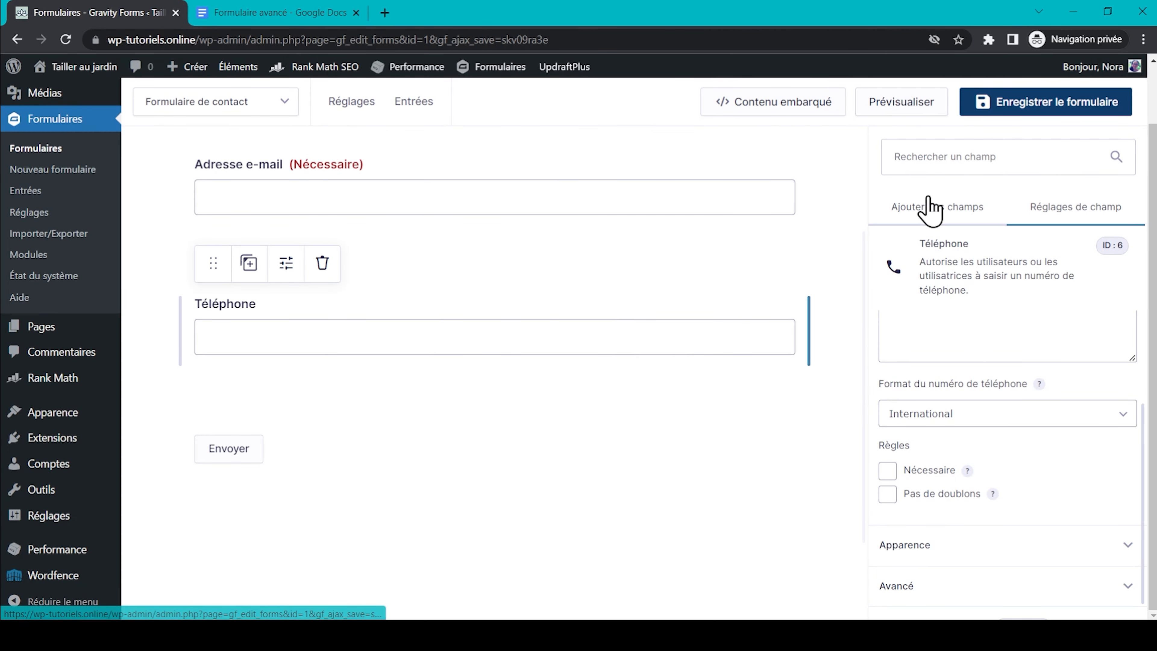
left_click(928, 206)
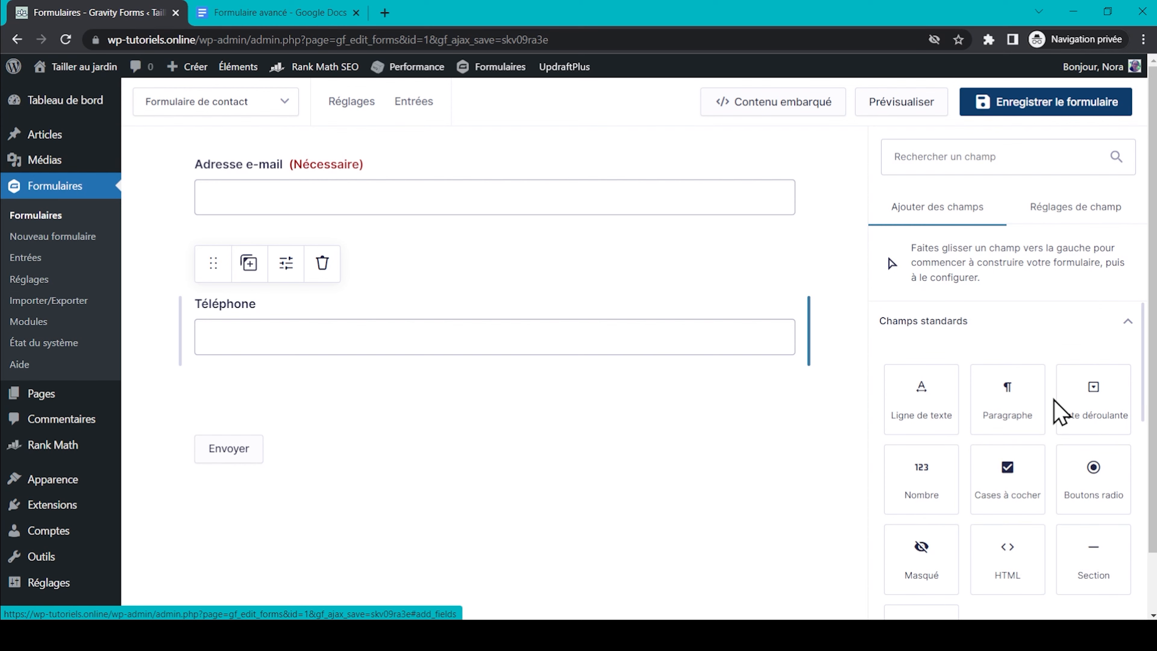
Add a dropdown field labelled 'Objet de la demande' below Téléphone.
left_click_drag(1105, 393, 348, 415)
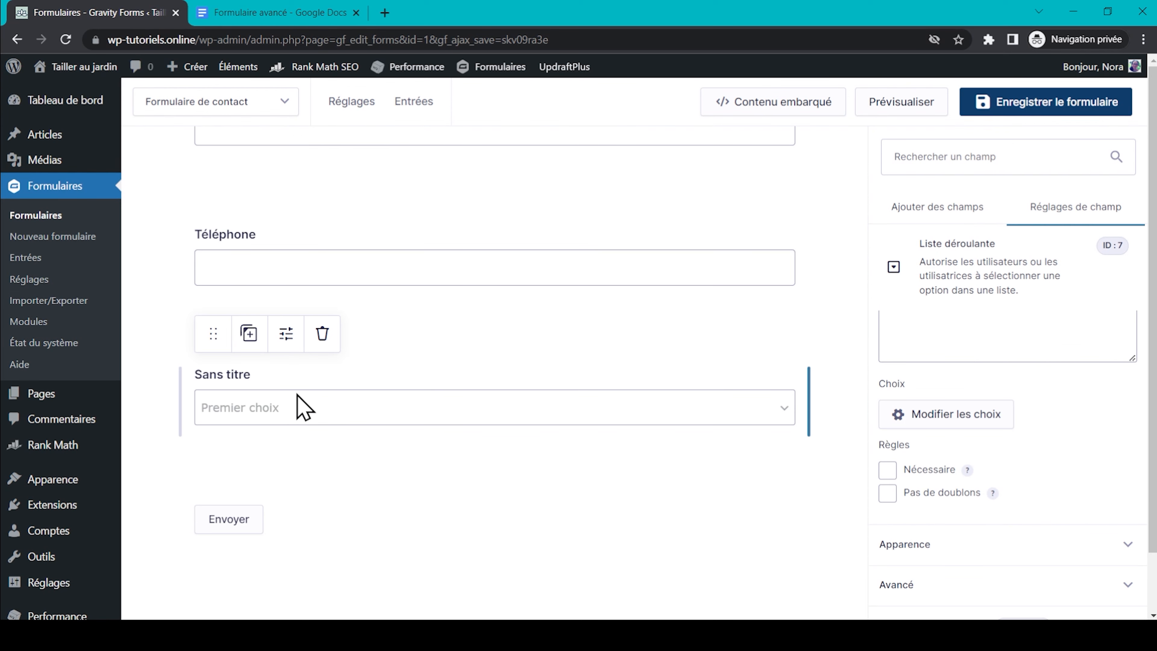
triple_click(990, 399)
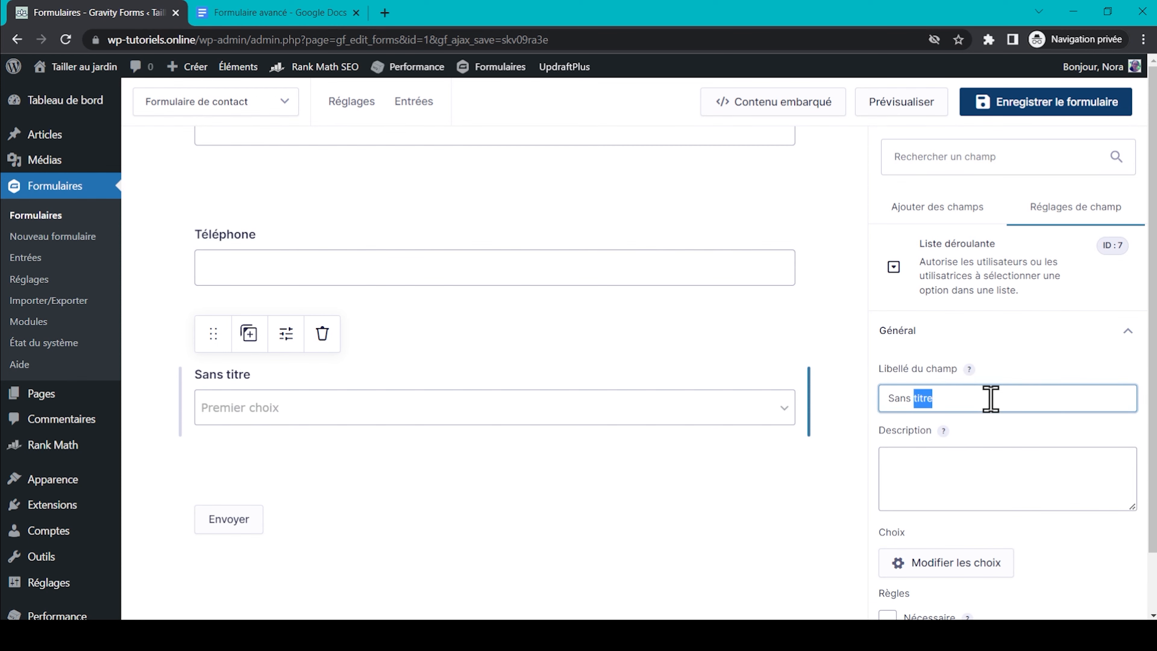
type("Objet de la demande")
scroll(988, 398, "down", 4)
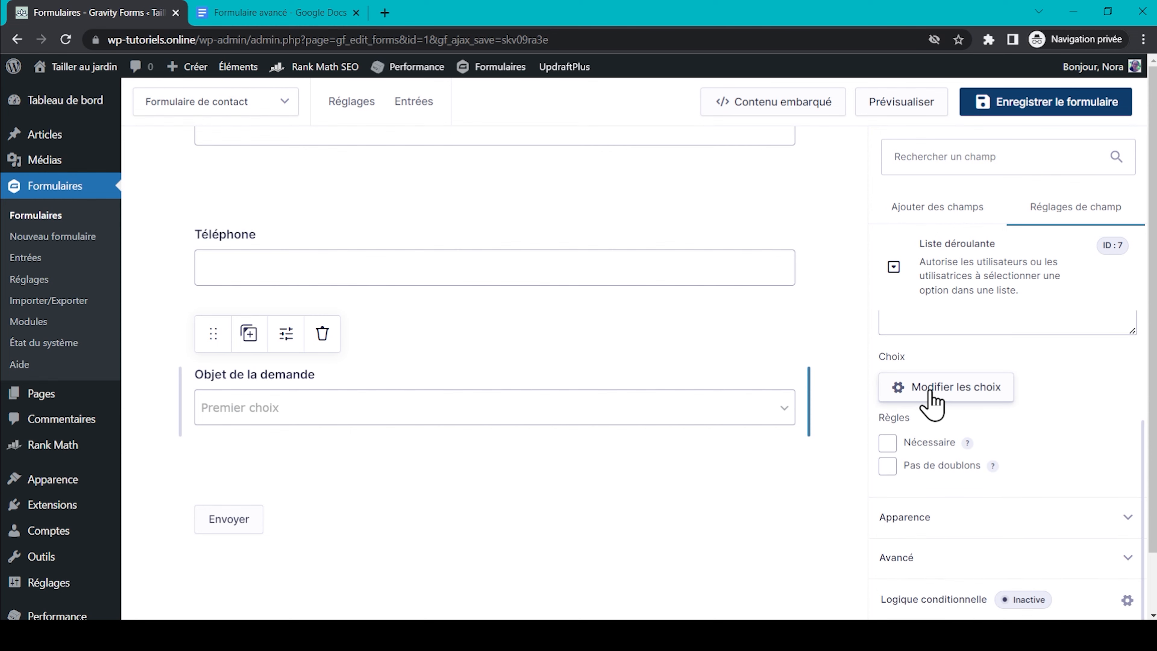
left_click(951, 394)
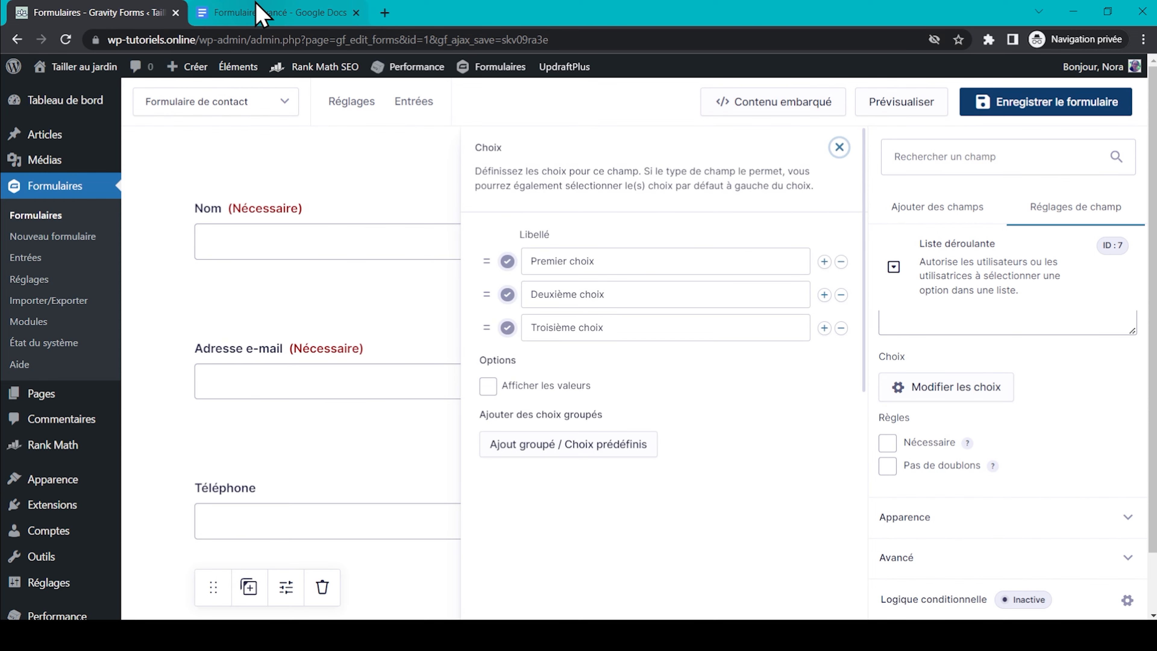
Copy the first request subject from the Docs outline into the dropdown's first choice.
left_click(258, 13)
left_click_drag(375, 268, 591, 267)
key("ctrl+c")
key("ctrl+Tab")
left_click(607, 258)
key("ctrl+a")
key("ctrl+v")
key("ctrl+Tab")
Copy 'Soumission d’un article' from the outline into the second choice.
left_click_drag(377, 324, 486, 323)
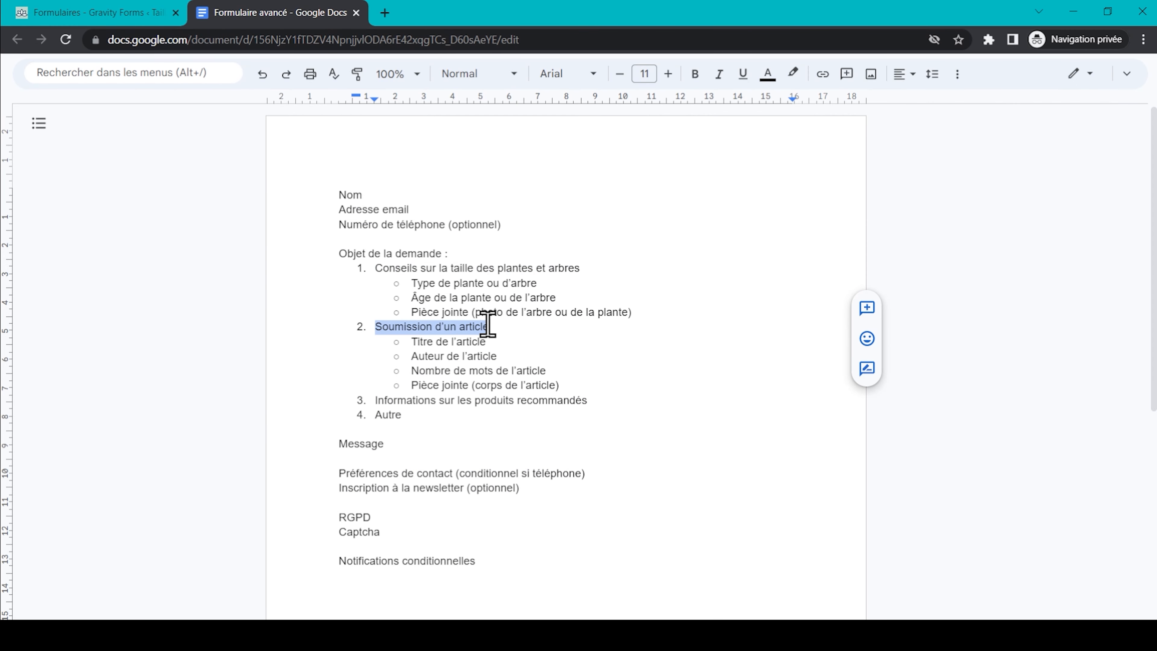
key("ctrl+c")
key("ctrl+Tab")
left_click(537, 292)
key("ctrl+a")
key("ctrl+v")
key("ctrl+Tab")
Paste the third subject into the third choice, add a fourth choice Autre, and save.
left_click_drag(375, 399, 588, 405)
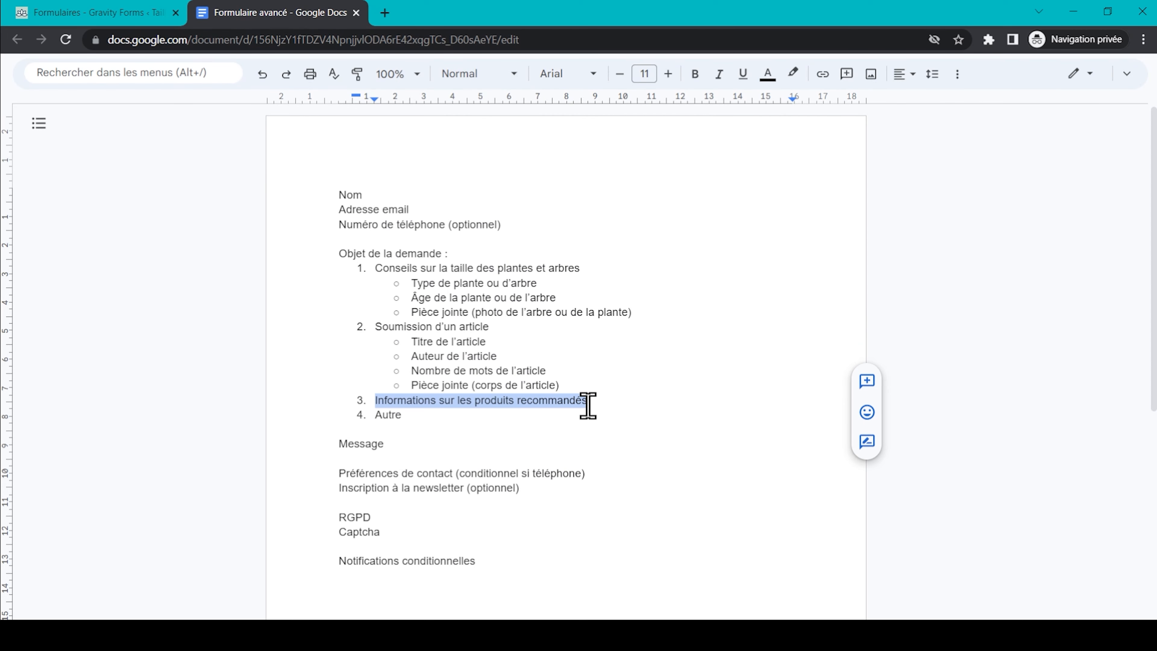
key("ctrl+c")
left_click(135, 13)
left_click(573, 326)
key("ctrl+a")
key("ctrl+v")
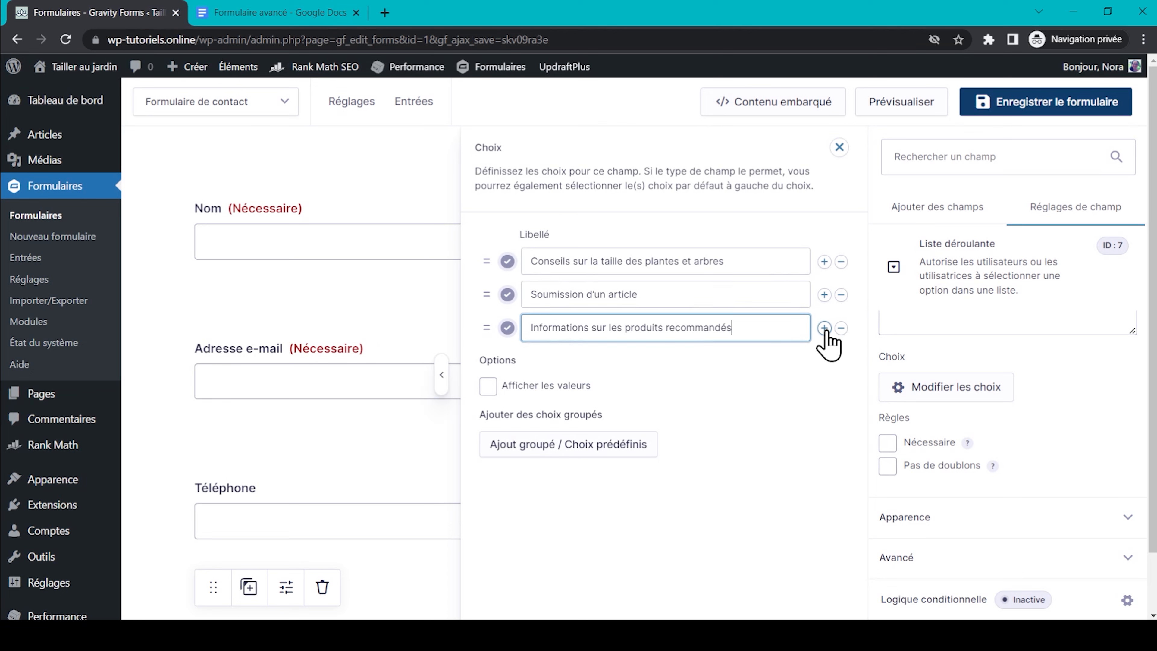
left_click(824, 327)
left_click(738, 357)
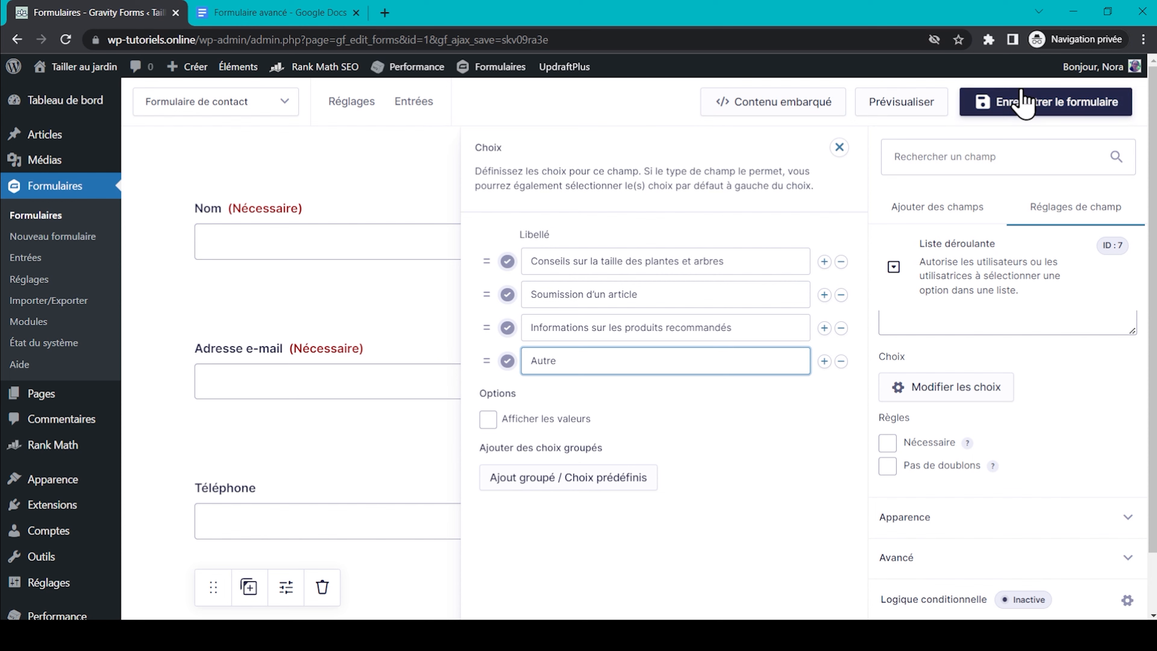
left_click(1025, 101)
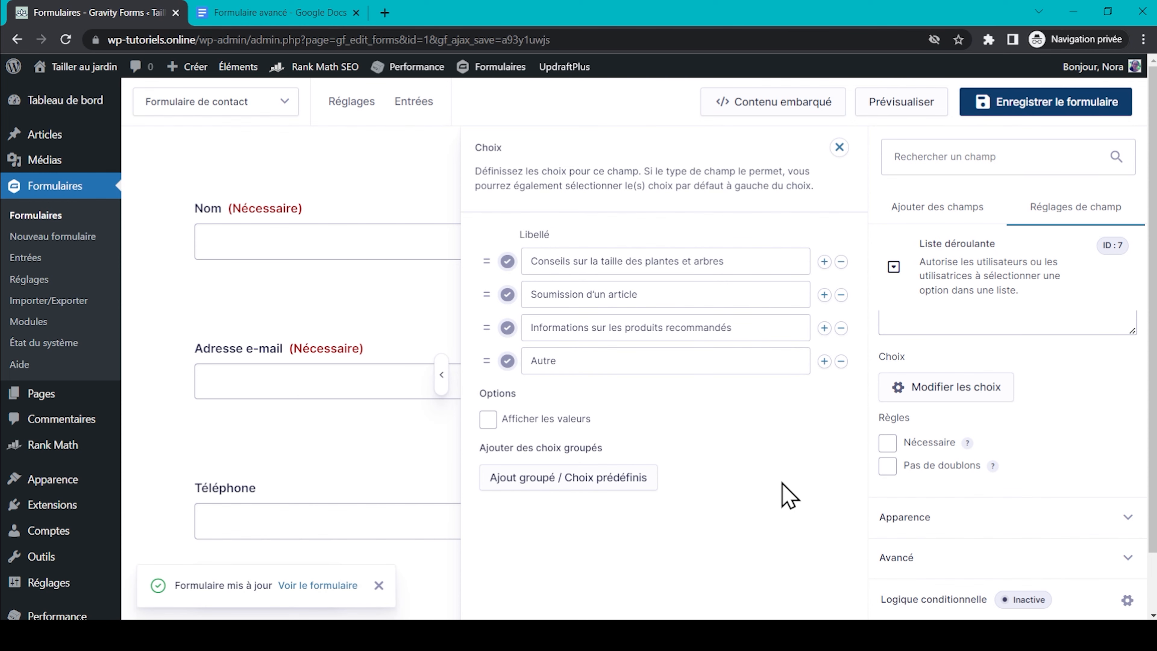
Mark the Objet de la demande dropdown as required and save the form.
left_click(886, 441)
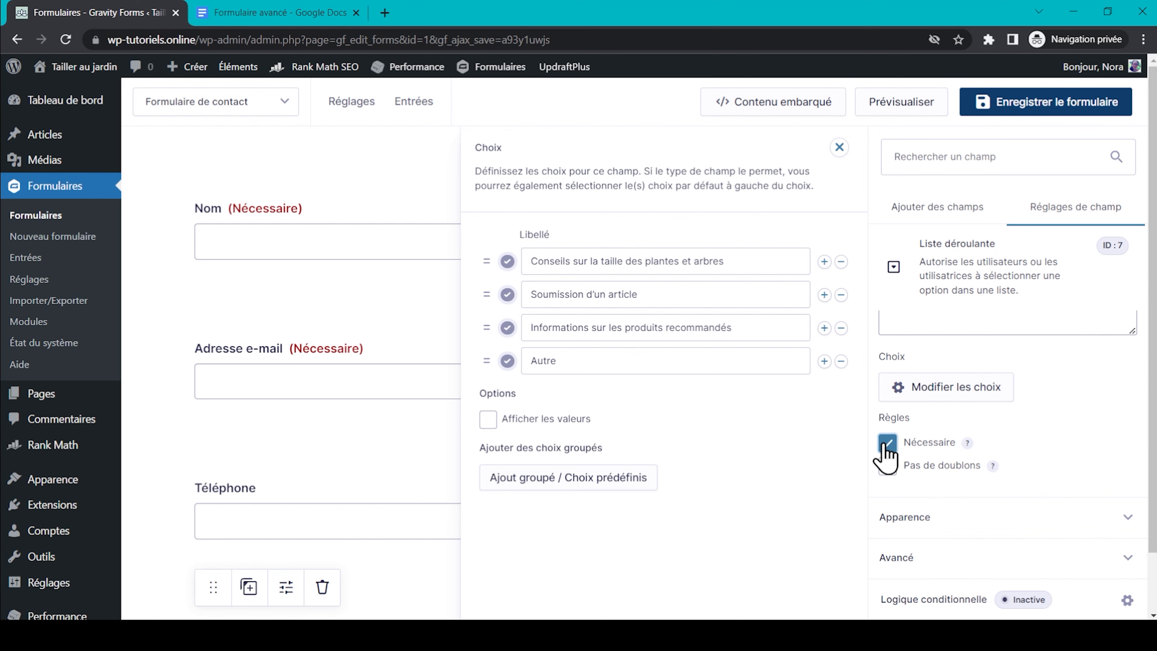
scroll(379, 374, "down", 2)
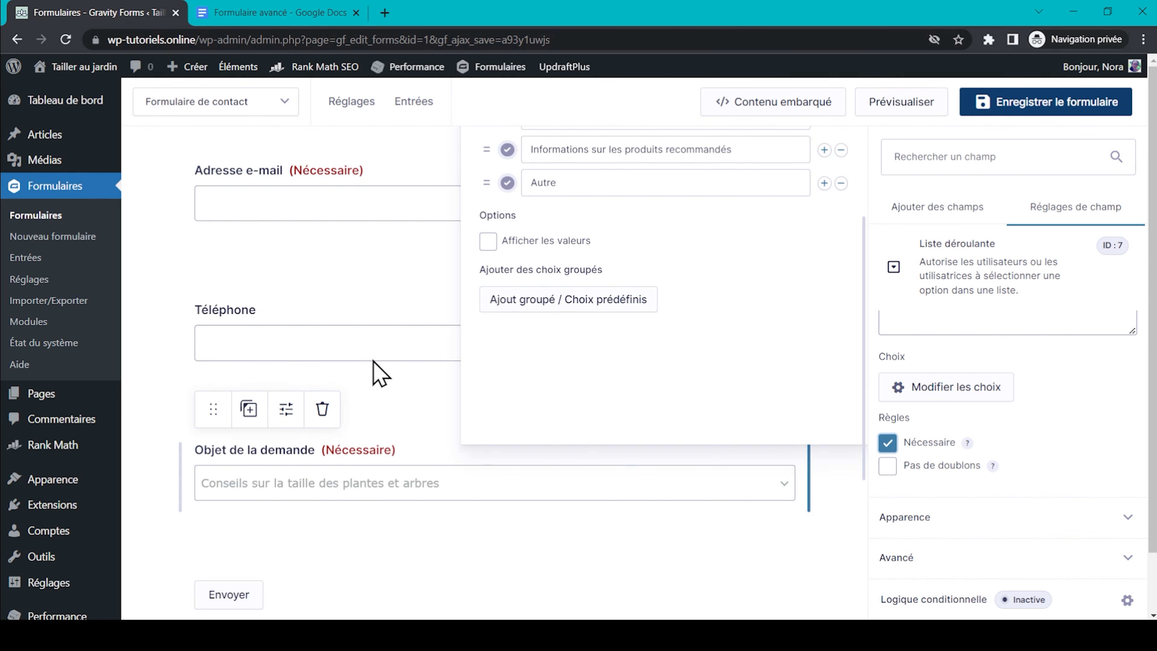
left_click(1042, 97)
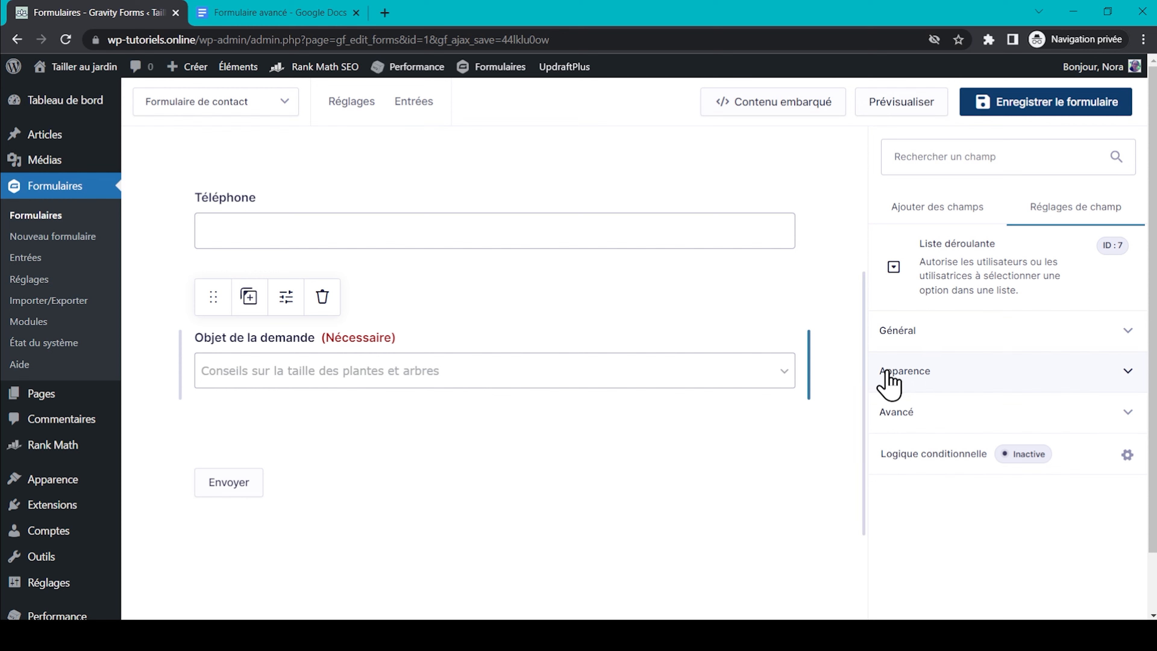
Set the dropdown's placeholder text to 'Faites un choix'.
left_click(920, 371)
left_click(910, 432)
type("F")
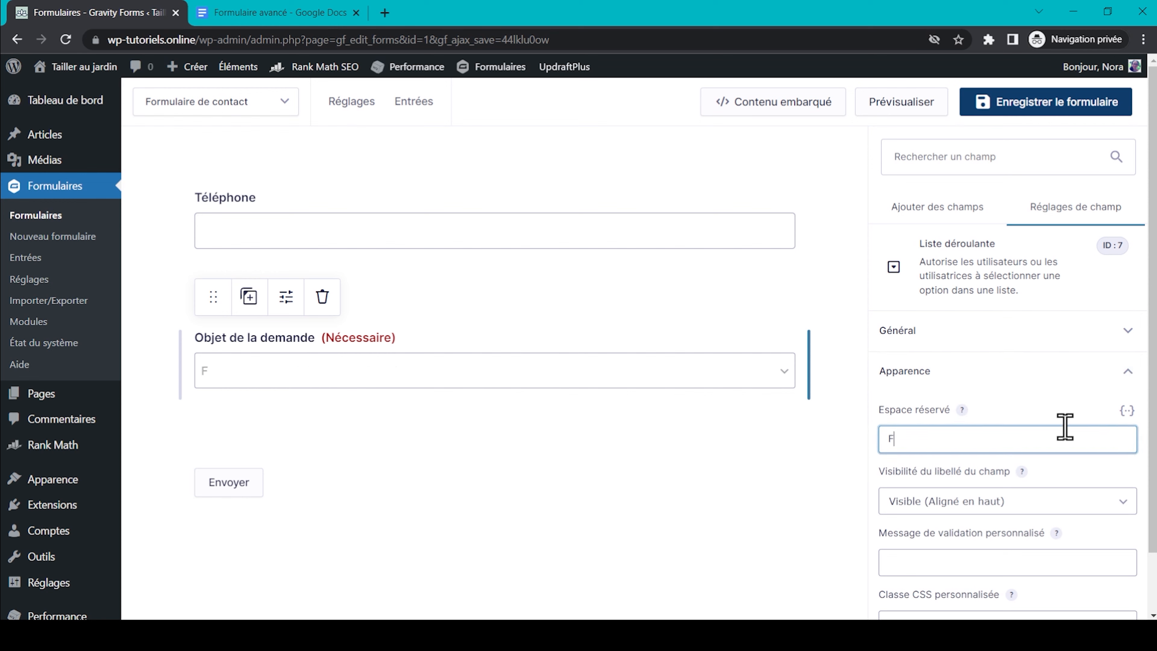
type("aites un choi")
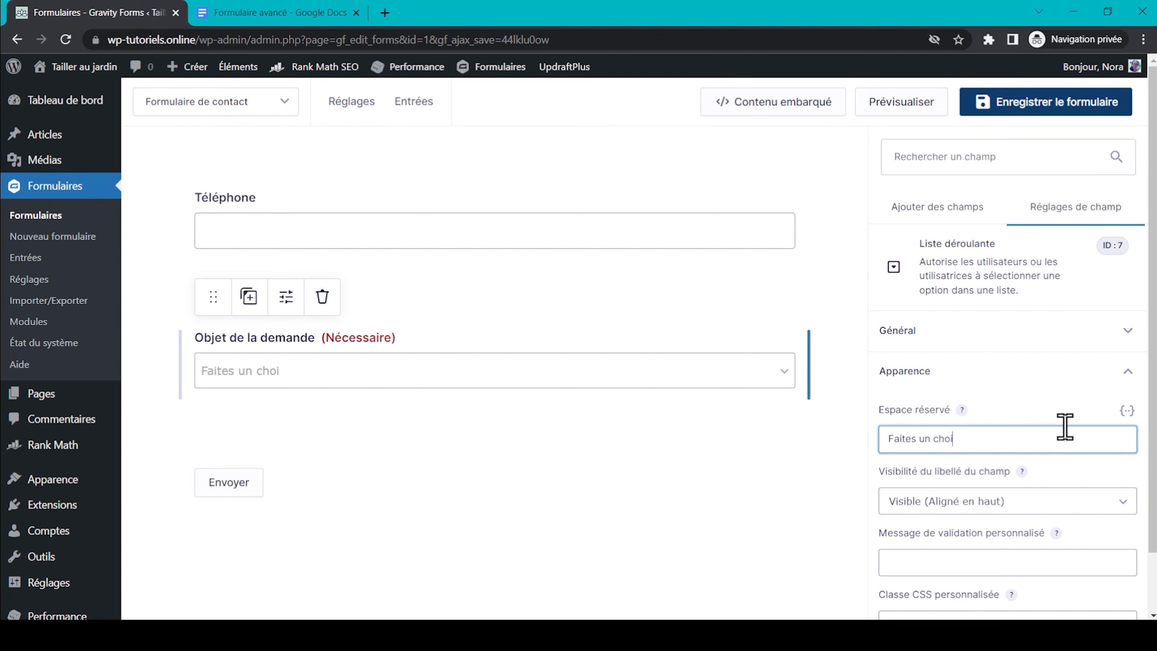
type("x")
key("ctrl+Tab")
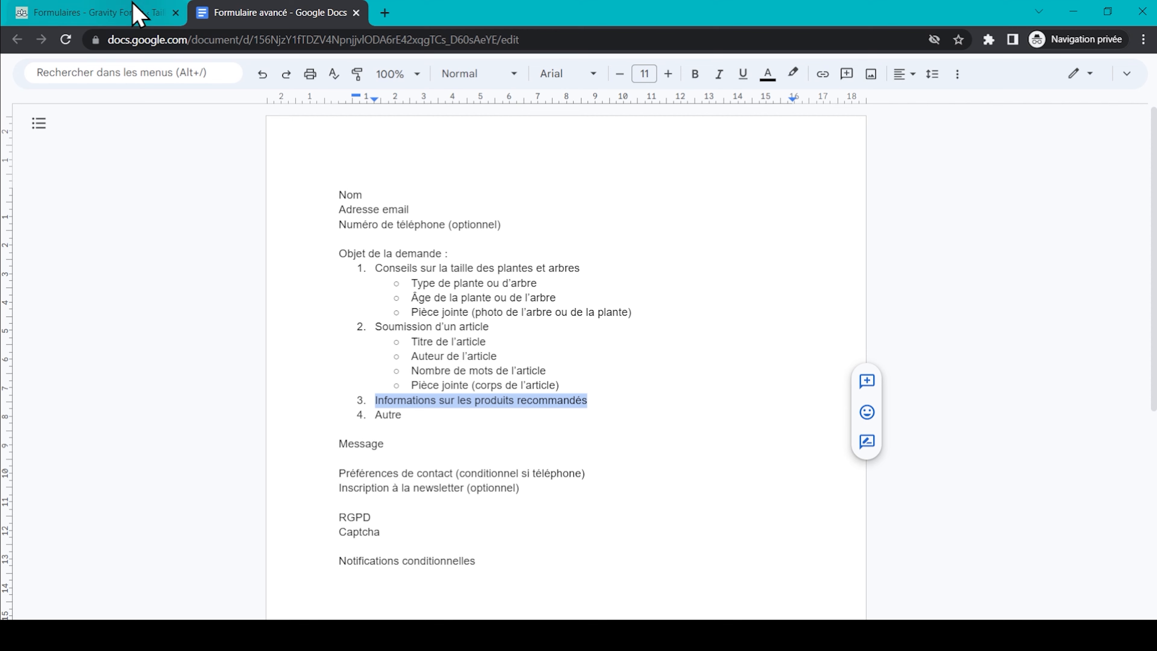
Add a required single-line text field labelled 'Type de plante ou d'arbre' below the subject dropdown.
left_click(137, 14)
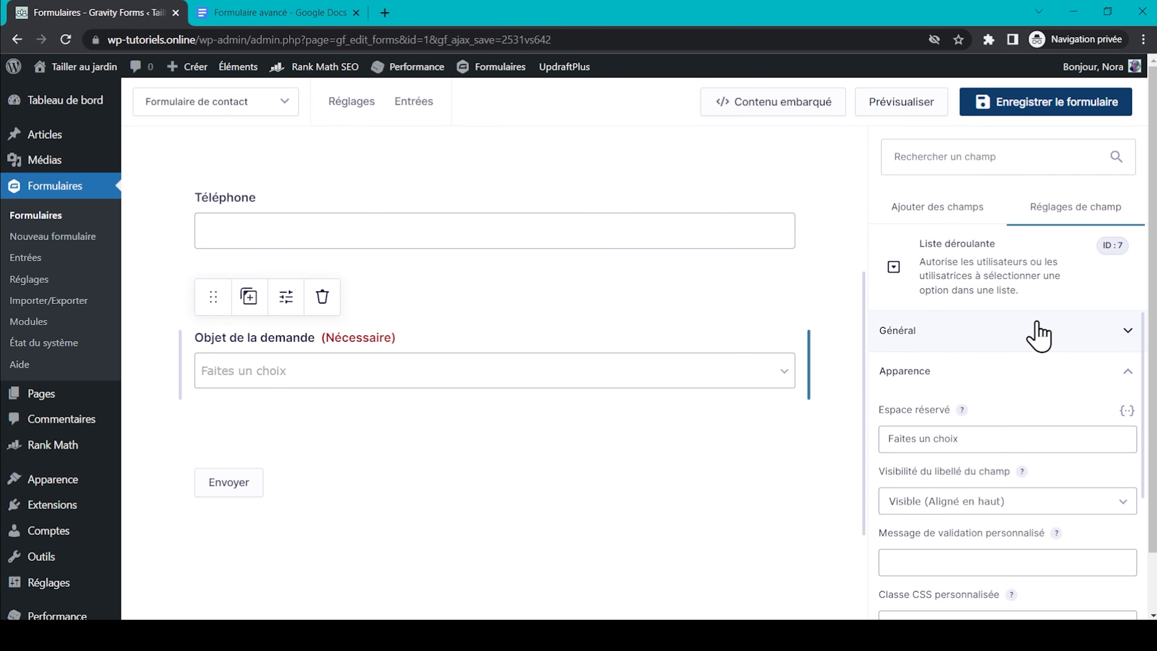
left_click(937, 217)
left_click_drag(921, 399, 430, 449)
left_click(289, 12)
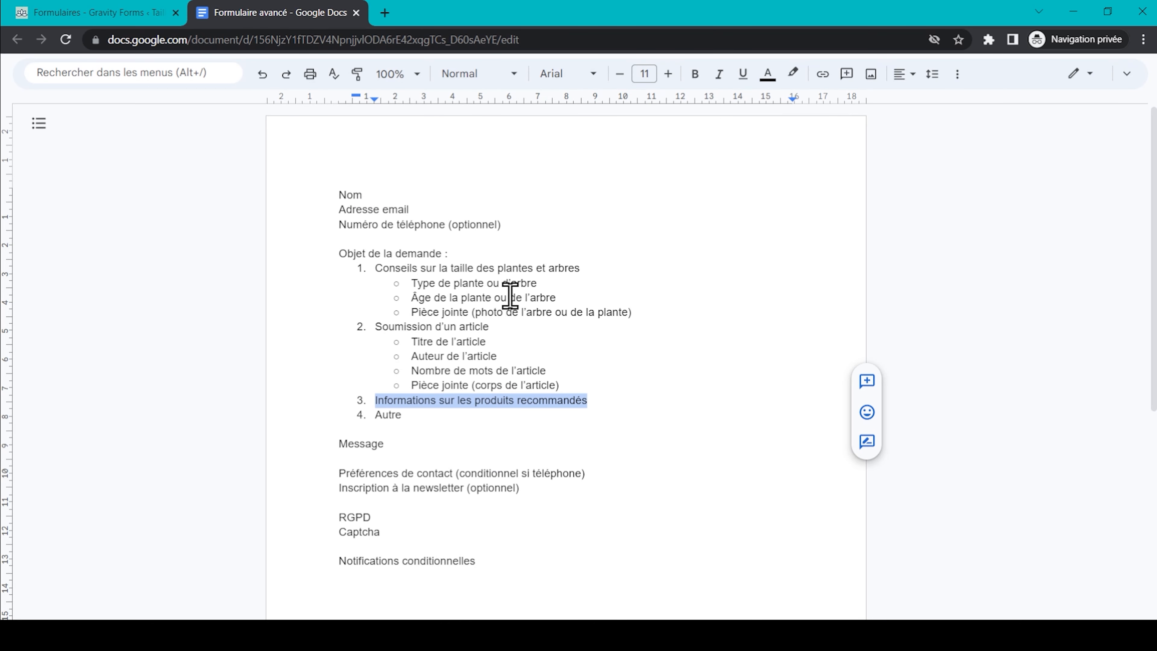
key("ctrl+Tab")
left_click(960, 334)
left_click(950, 398)
key("ctrl+a")
key("ctrl+v")
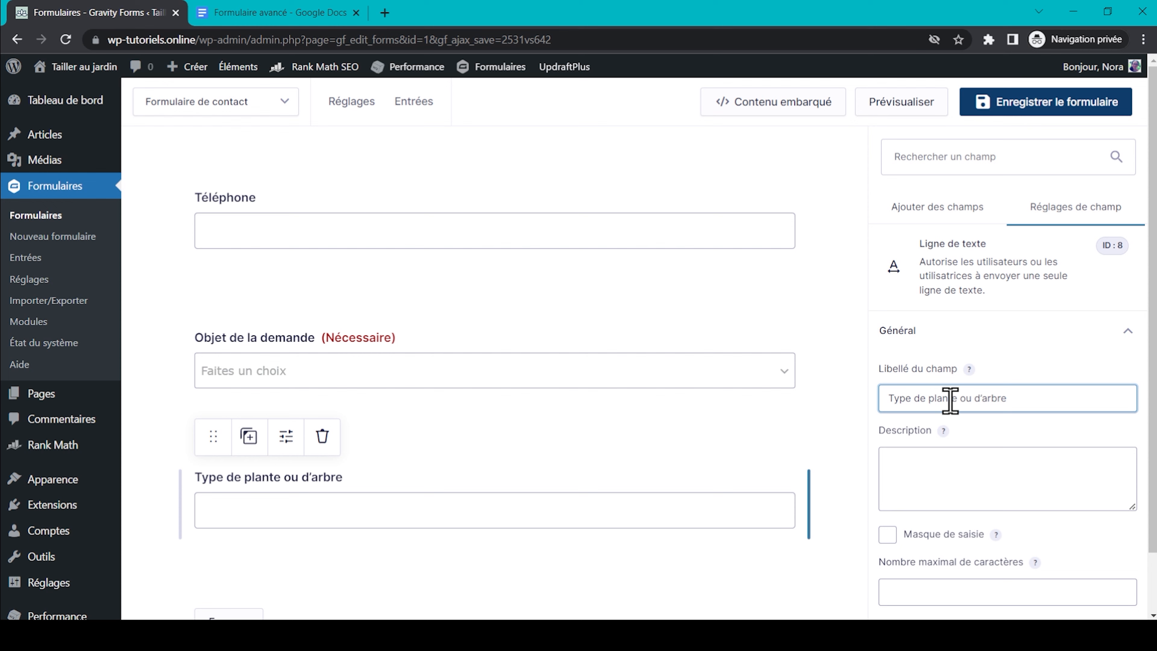
scroll(950, 400, "down", 5)
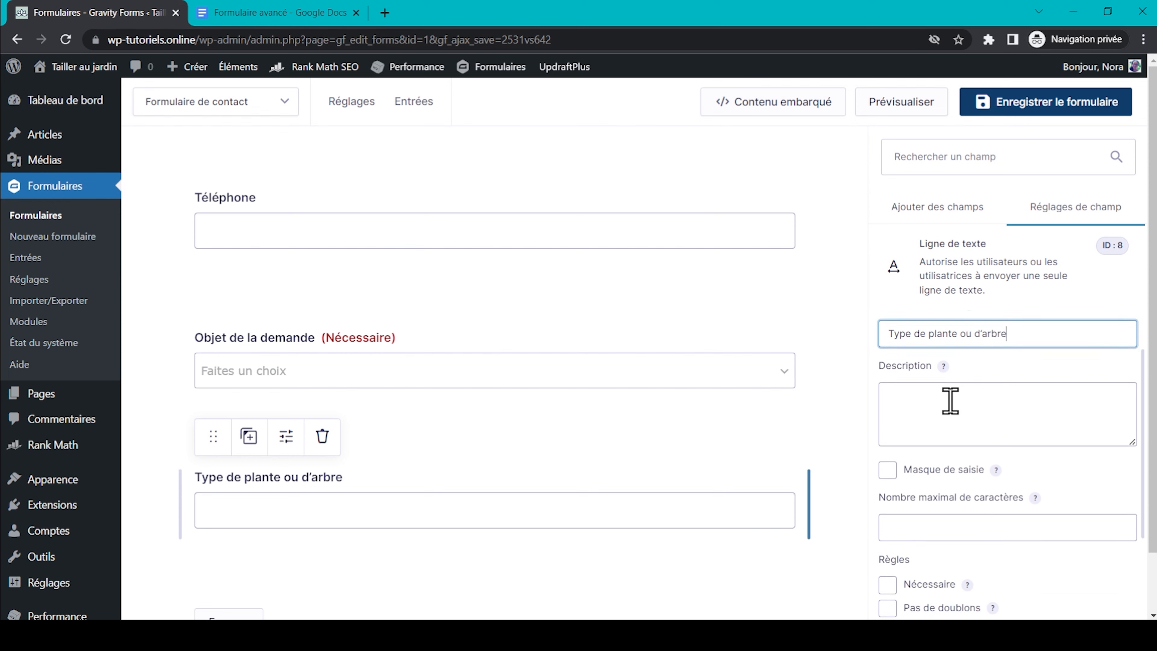
left_click(887, 443)
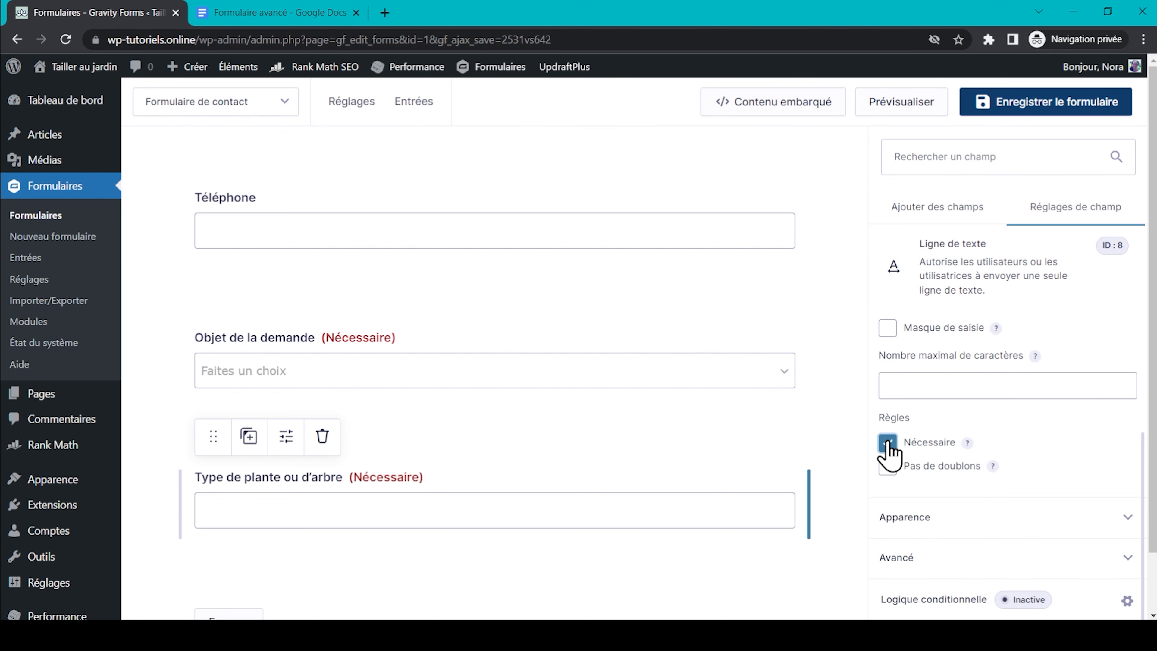
Show the field only when Objet de la demande is the pruning-advice subject, then save.
left_click(919, 603)
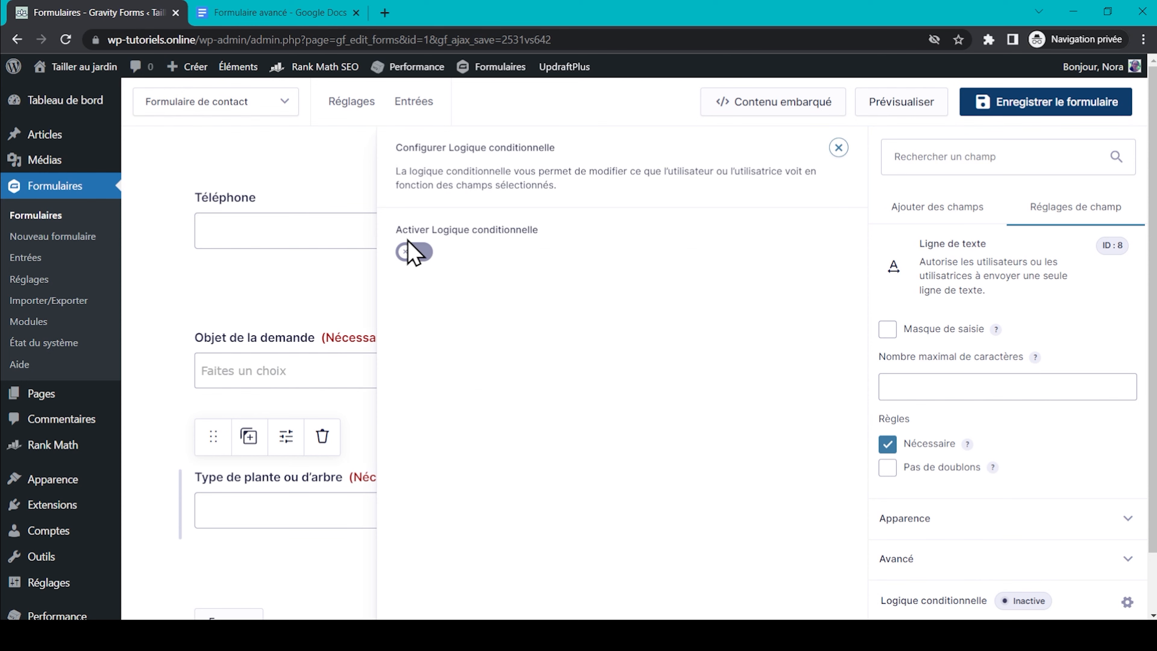
left_click(415, 252)
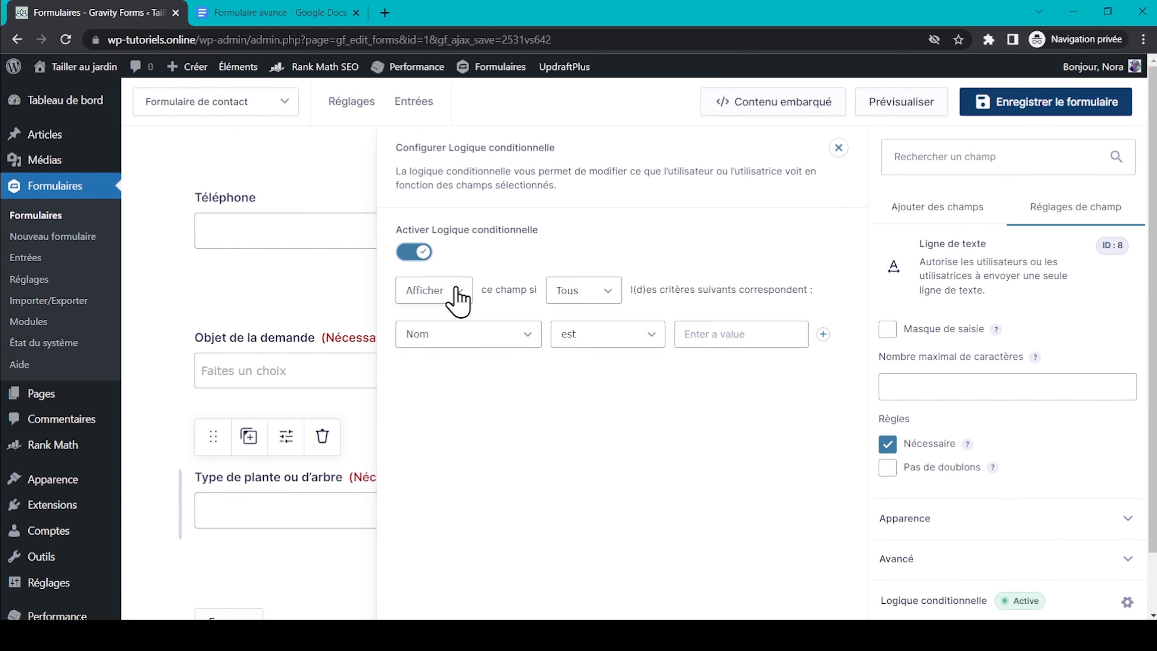
left_click(581, 292)
left_click(580, 292)
left_click(510, 335)
left_click(510, 390)
left_click(728, 338)
left_click(747, 366)
left_click(742, 367)
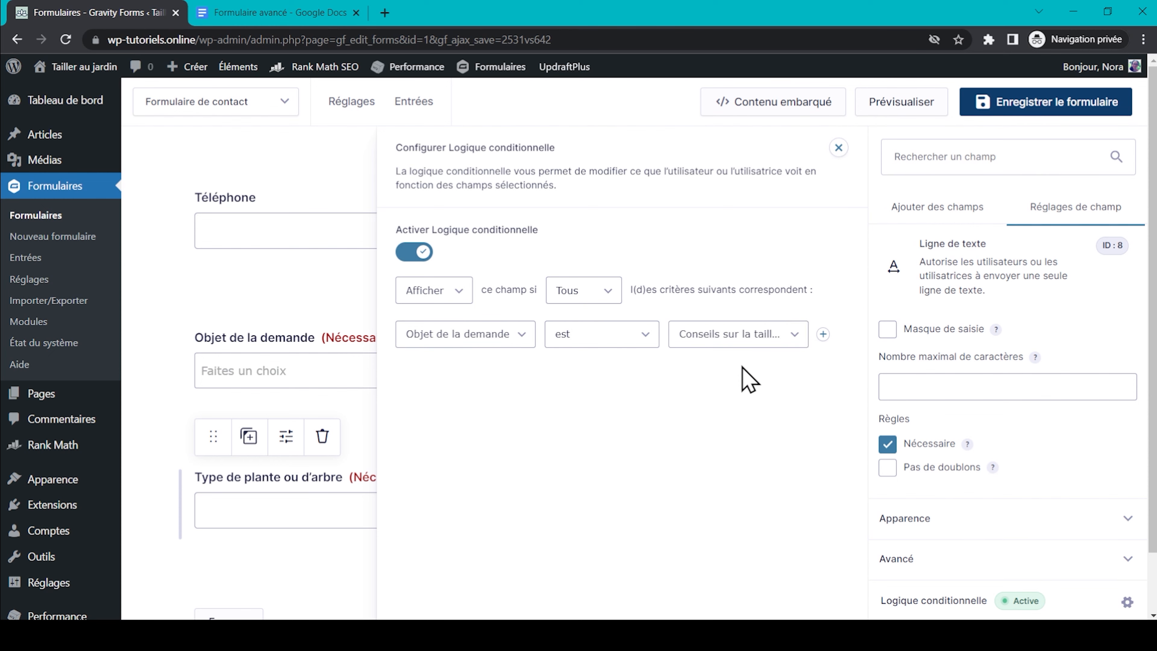
scroll(474, 324, "down", 1)
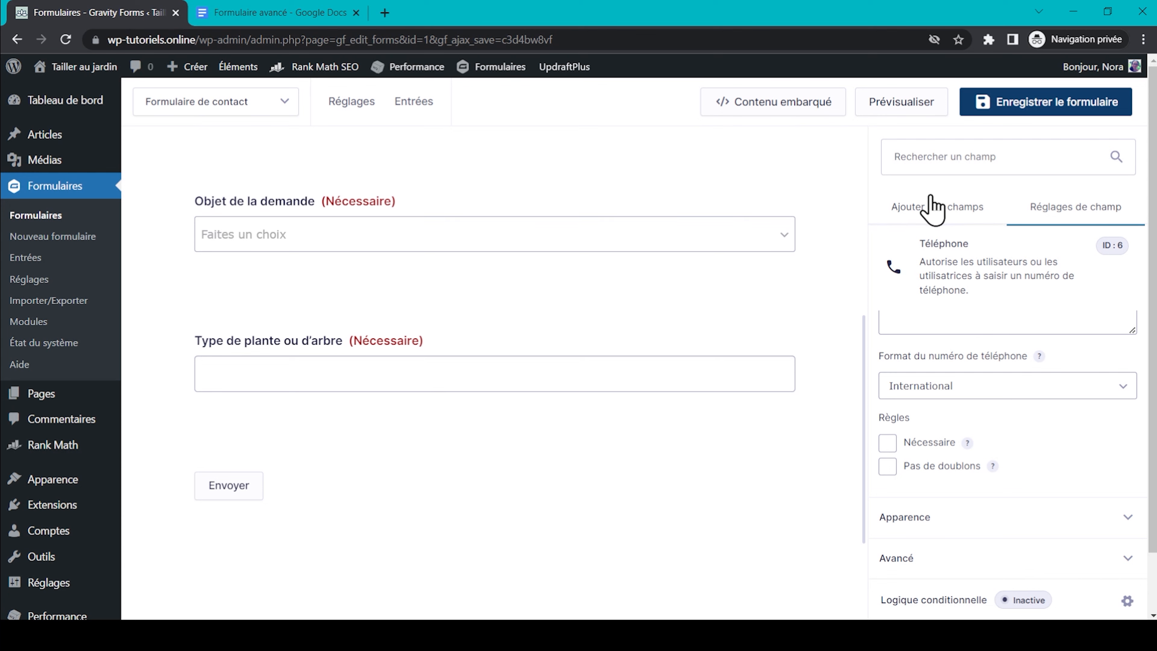
left_click(930, 197)
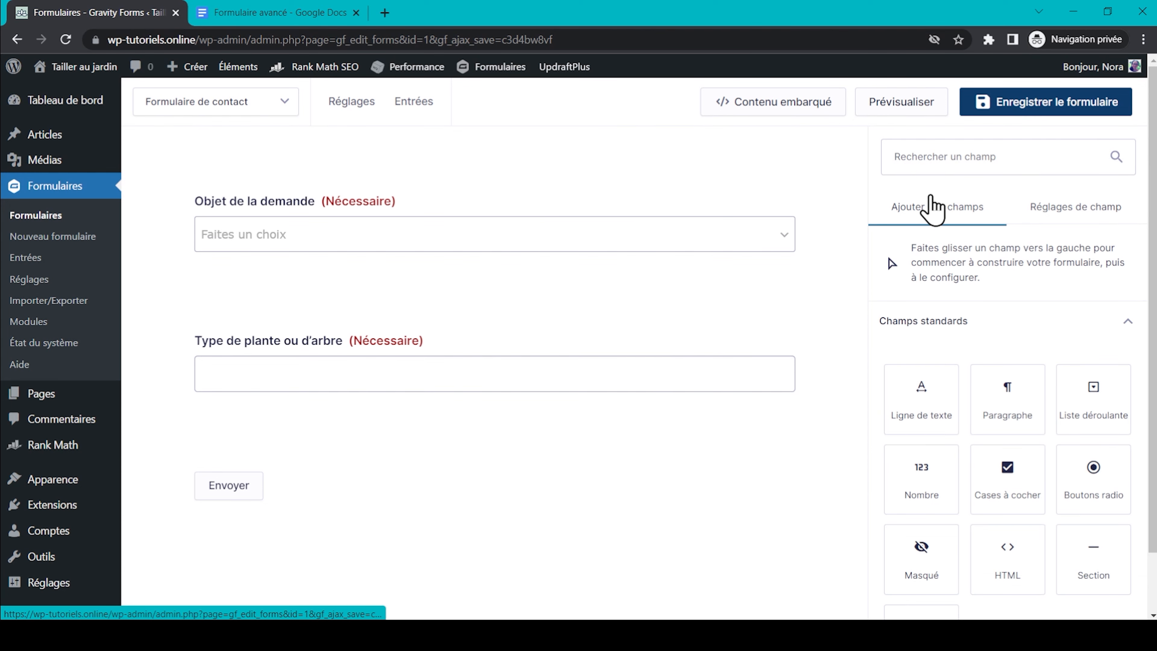
Add a required number field 'Âge de la plante ou de l'arbre' formatted 9.999,99.
left_click_drag(934, 485, 459, 444)
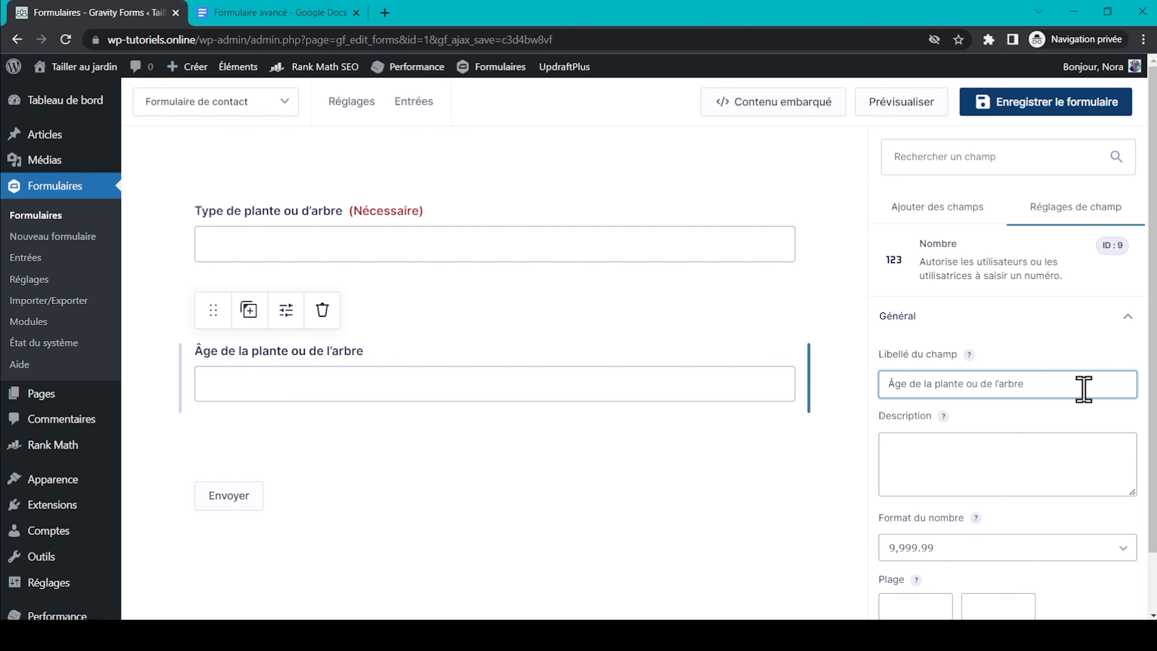
scroll(1084, 389, "down", 6)
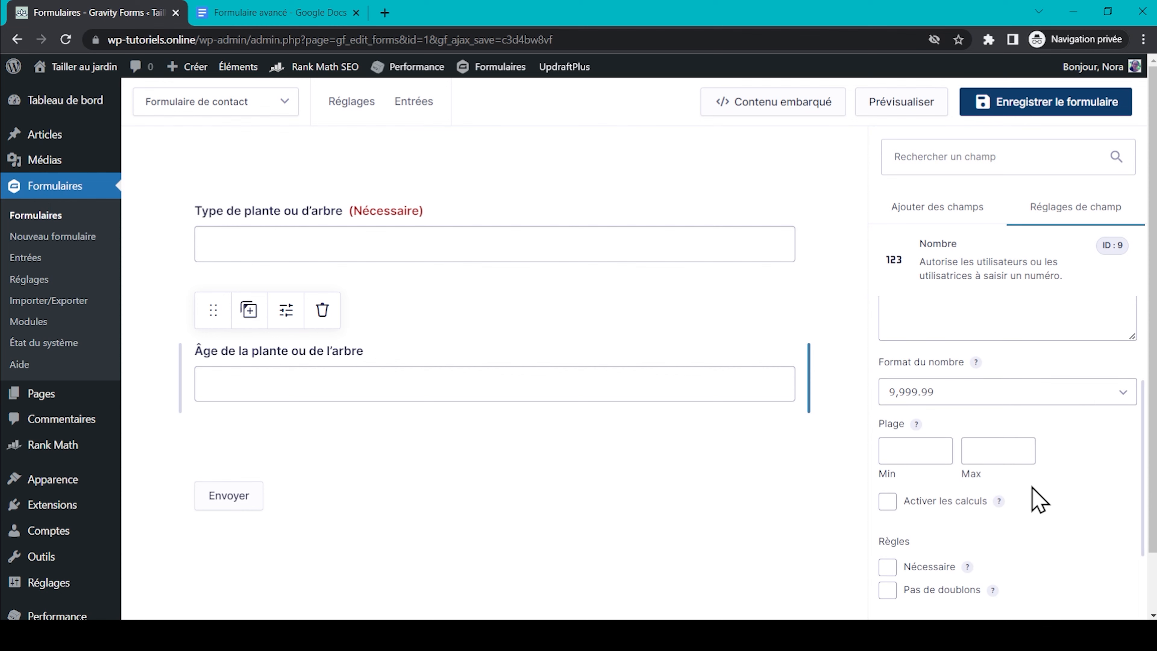
left_click(908, 449)
scroll(922, 550, "up", 5)
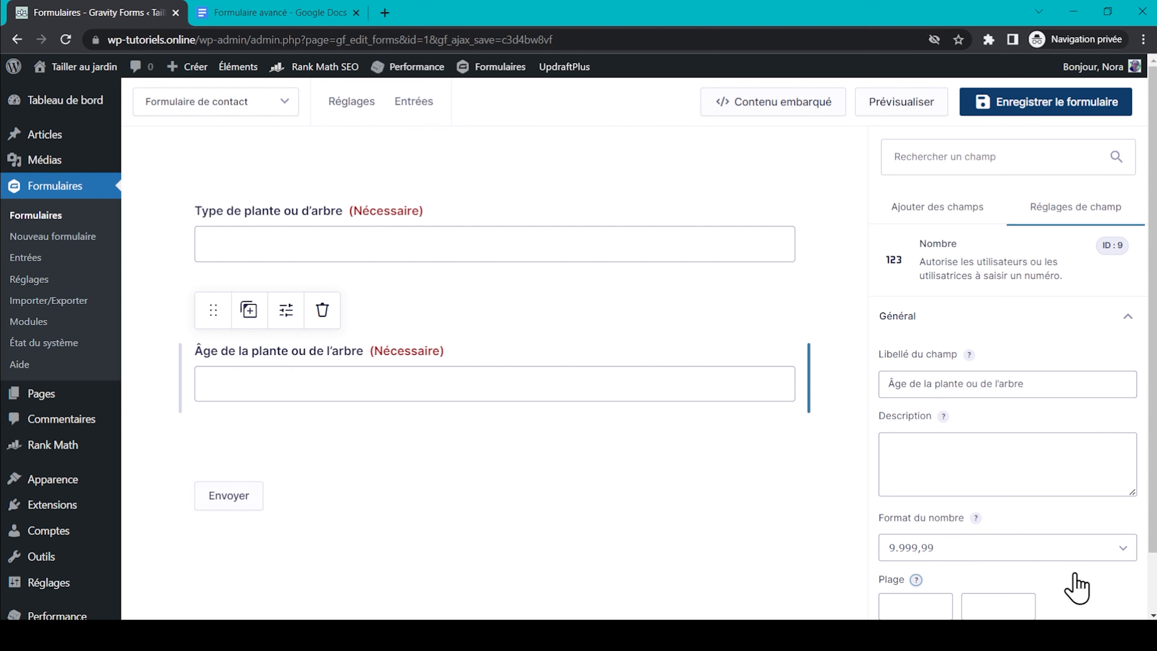
scroll(1076, 587, "down", 3)
scroll(1047, 537, "down", 2)
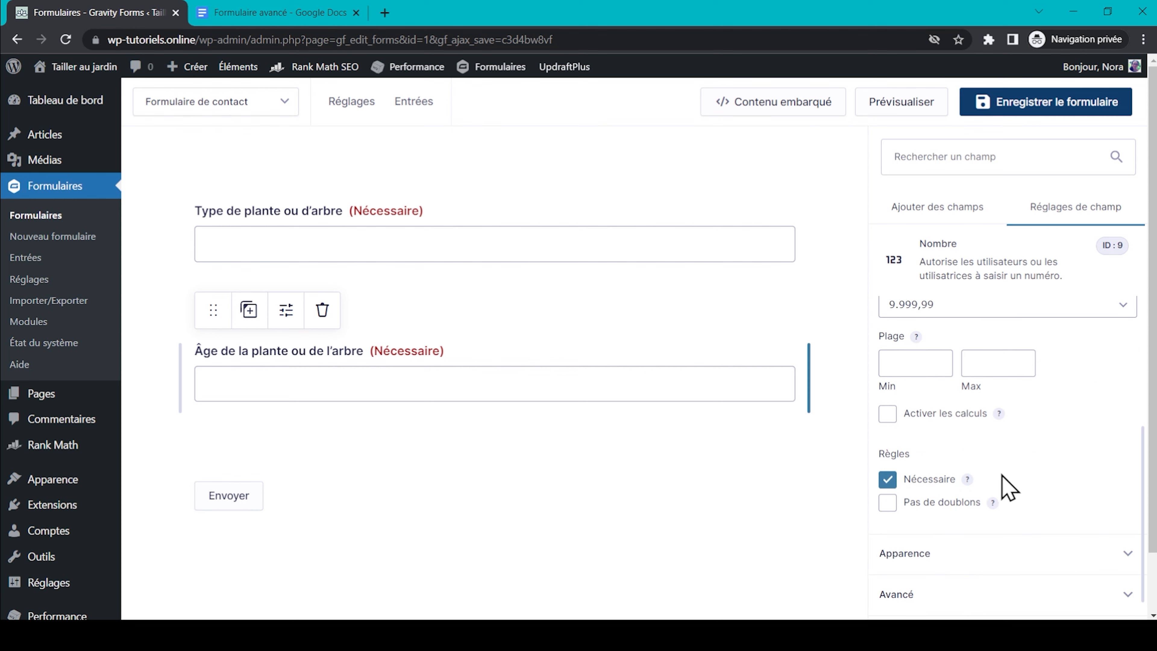
scroll(963, 563, "down", 1)
Show the age field only when Objet de la demande is the pruning-advice subject, then save.
left_click(941, 608)
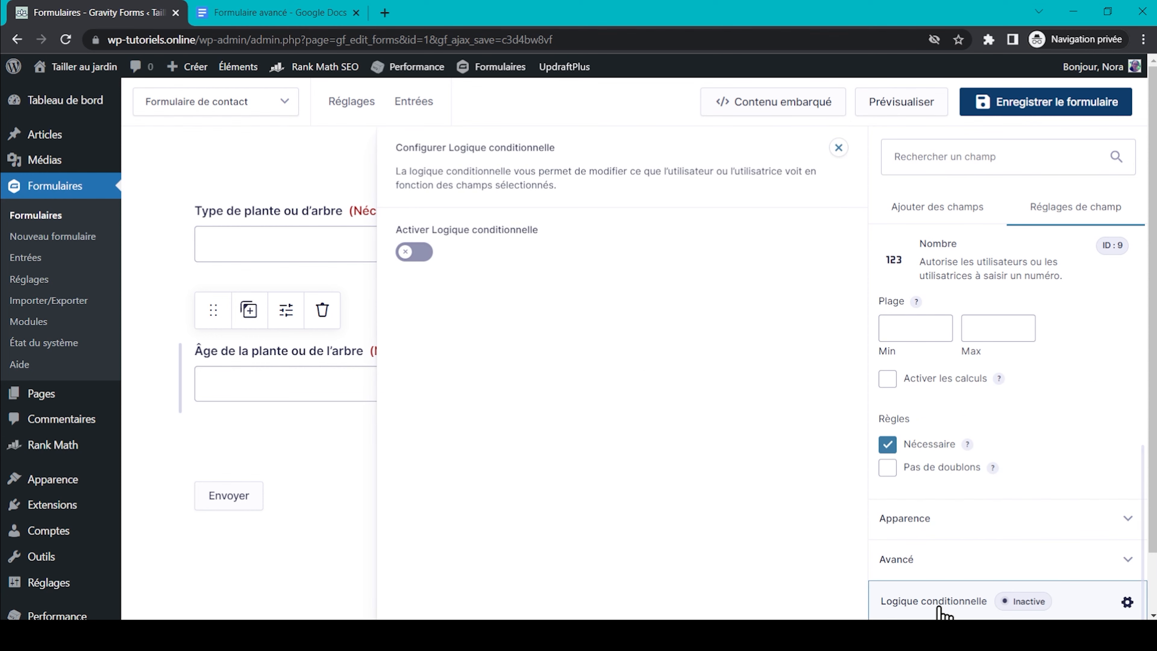
left_click(415, 253)
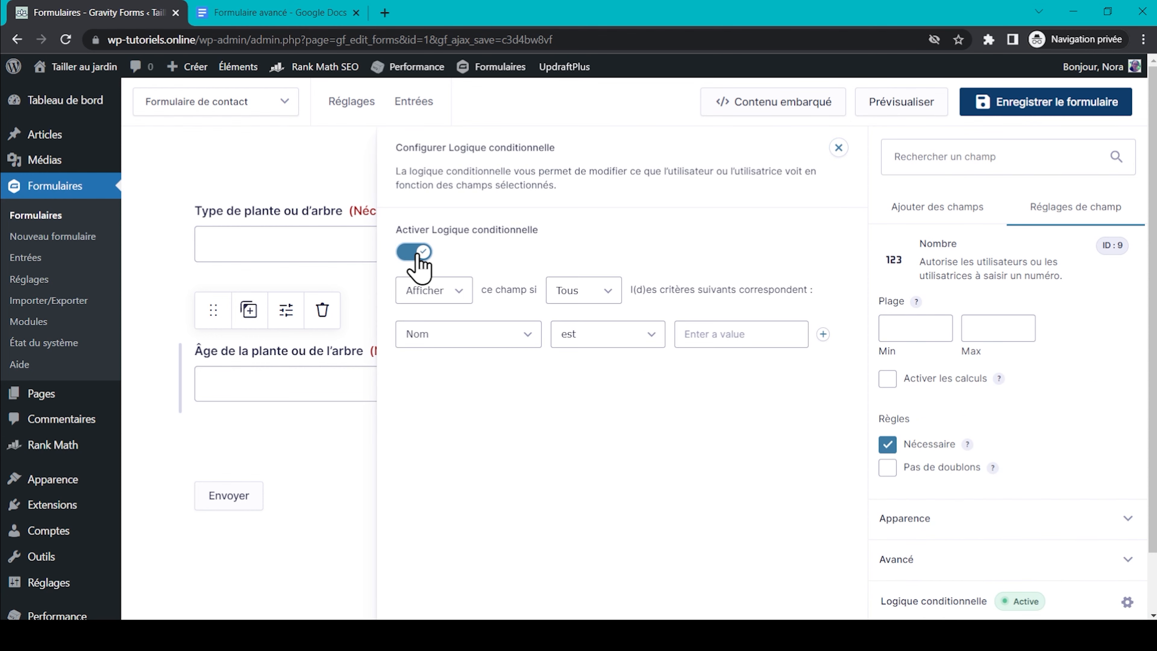
left_click(506, 343)
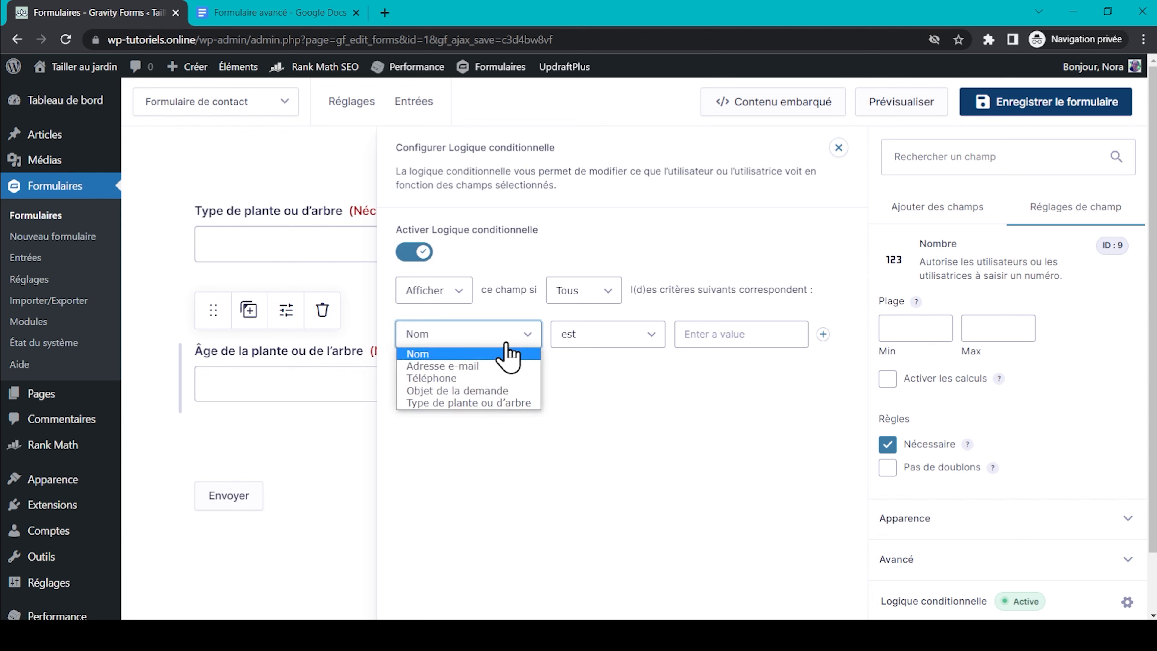
left_click(519, 391)
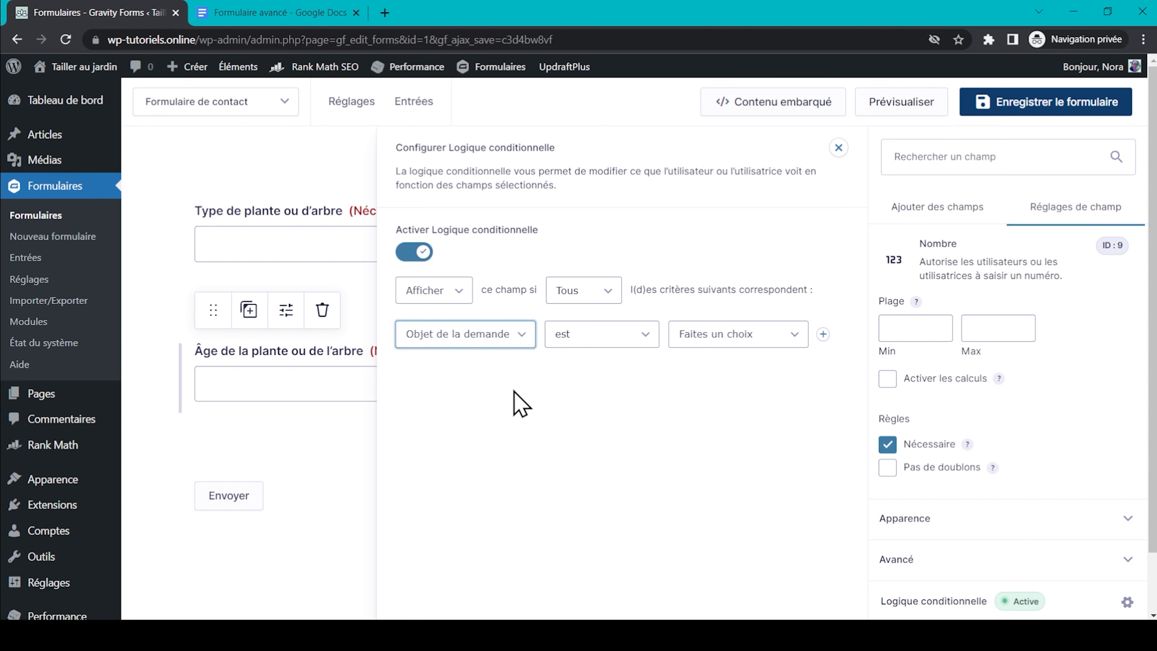
left_click(711, 333)
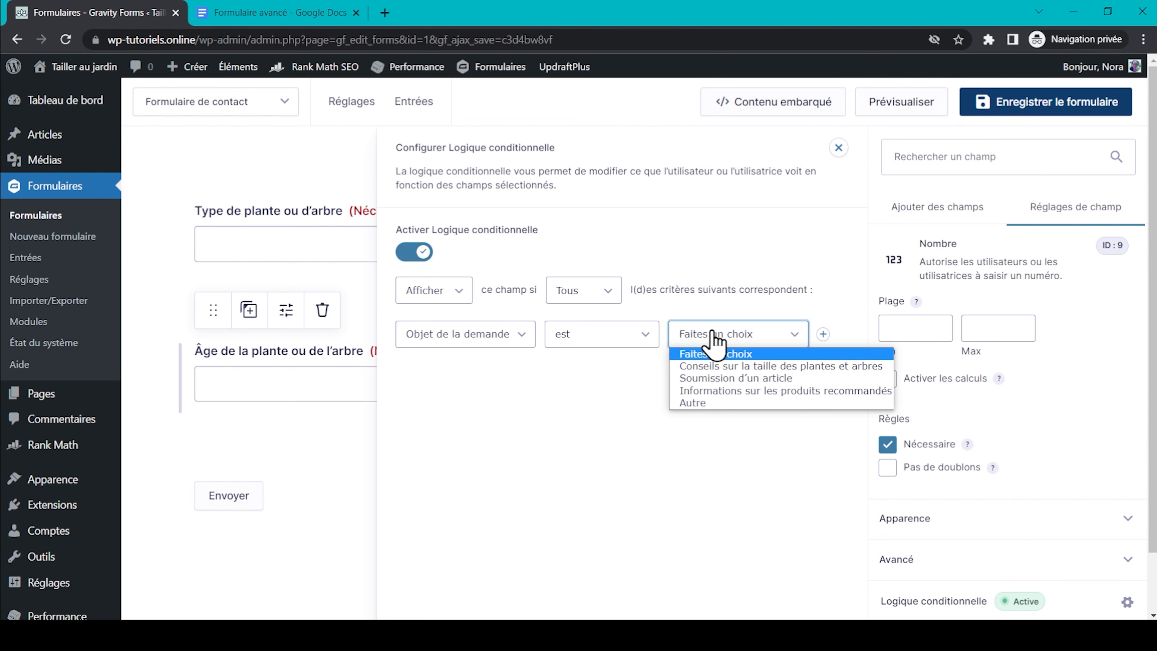
left_click(723, 369)
left_click(1029, 109)
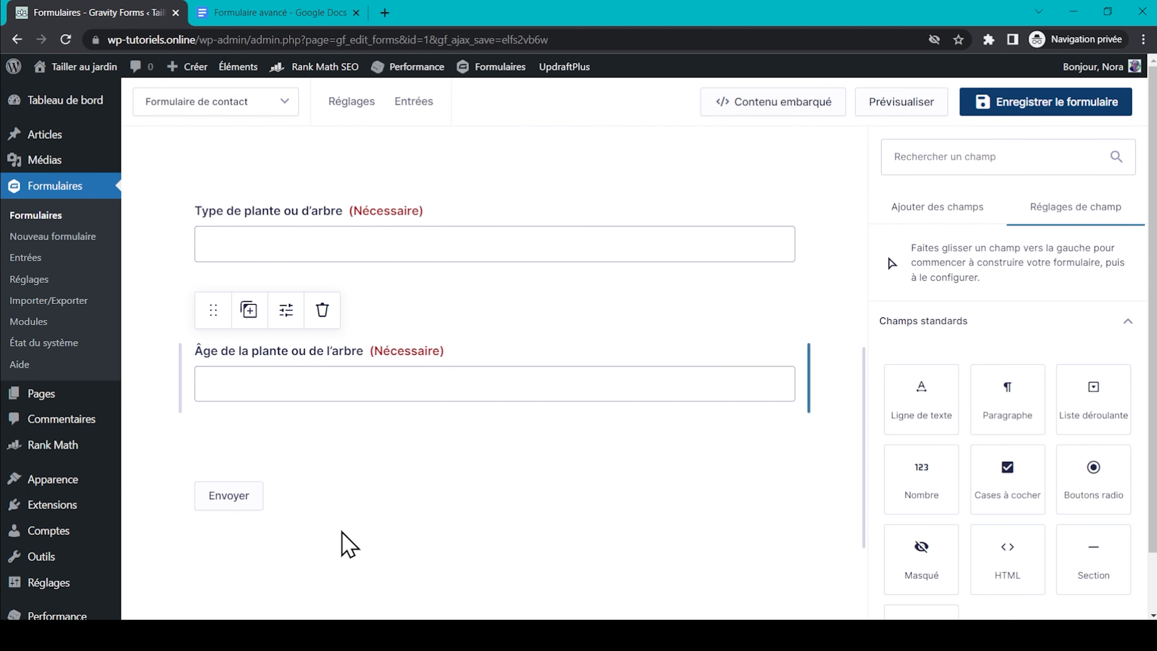
Add a file upload field for the tree or plant photo.
scroll(1028, 444, "down", 2)
scroll(1028, 444, "down", 8)
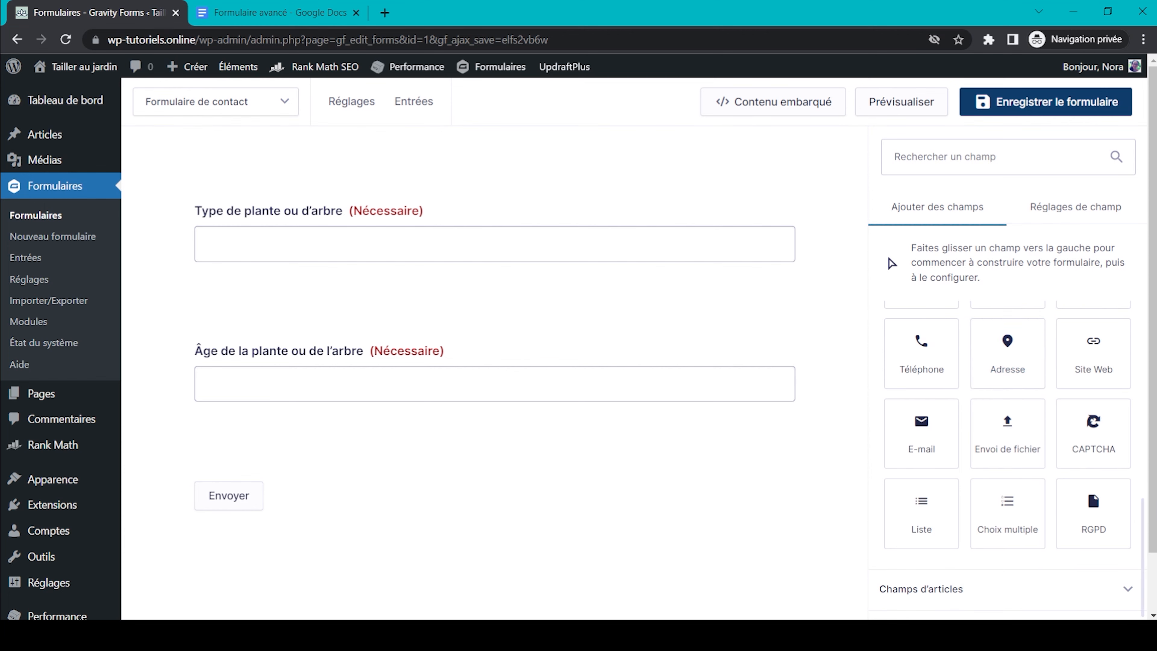
left_click(1033, 437)
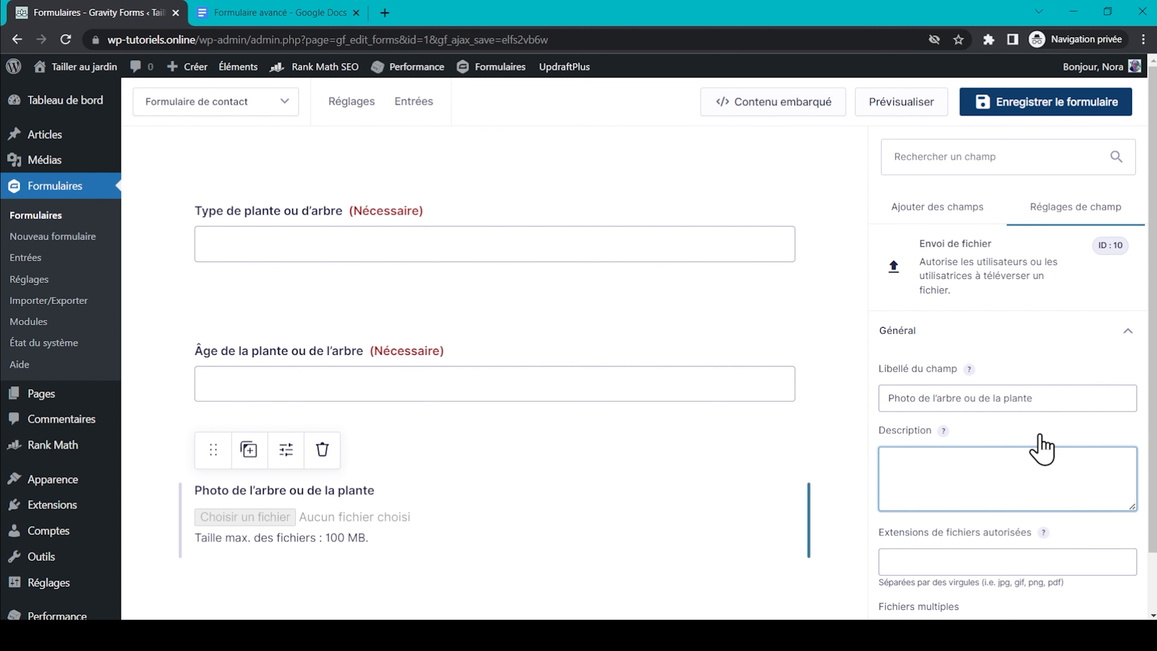
left_click(1056, 344)
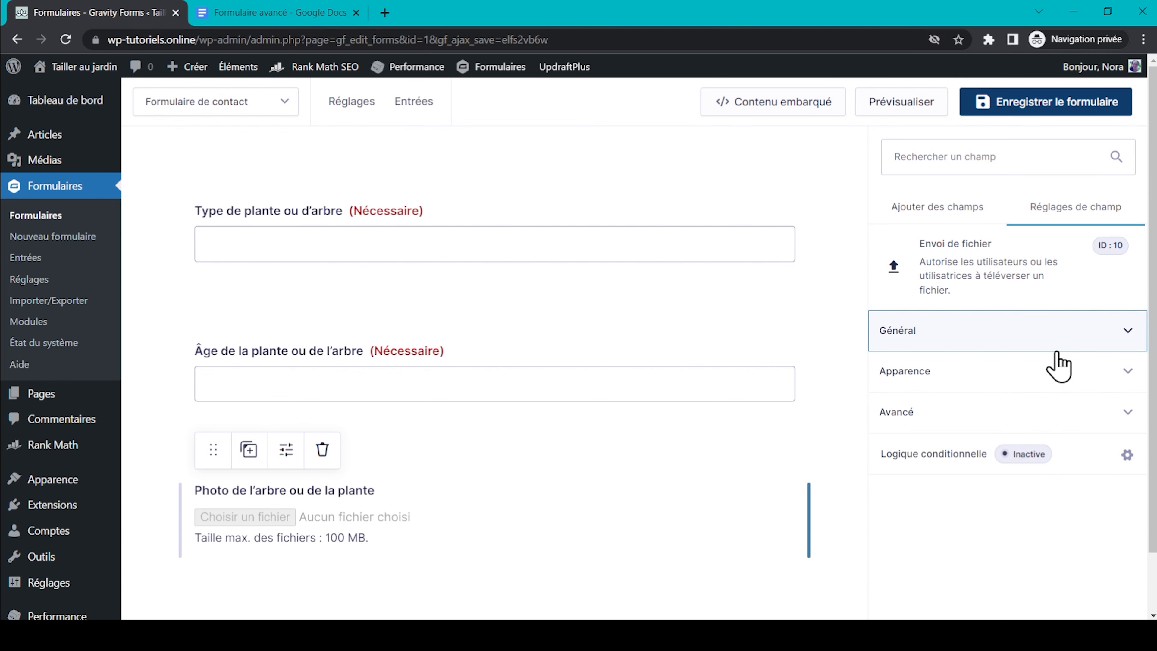
left_click(1056, 350)
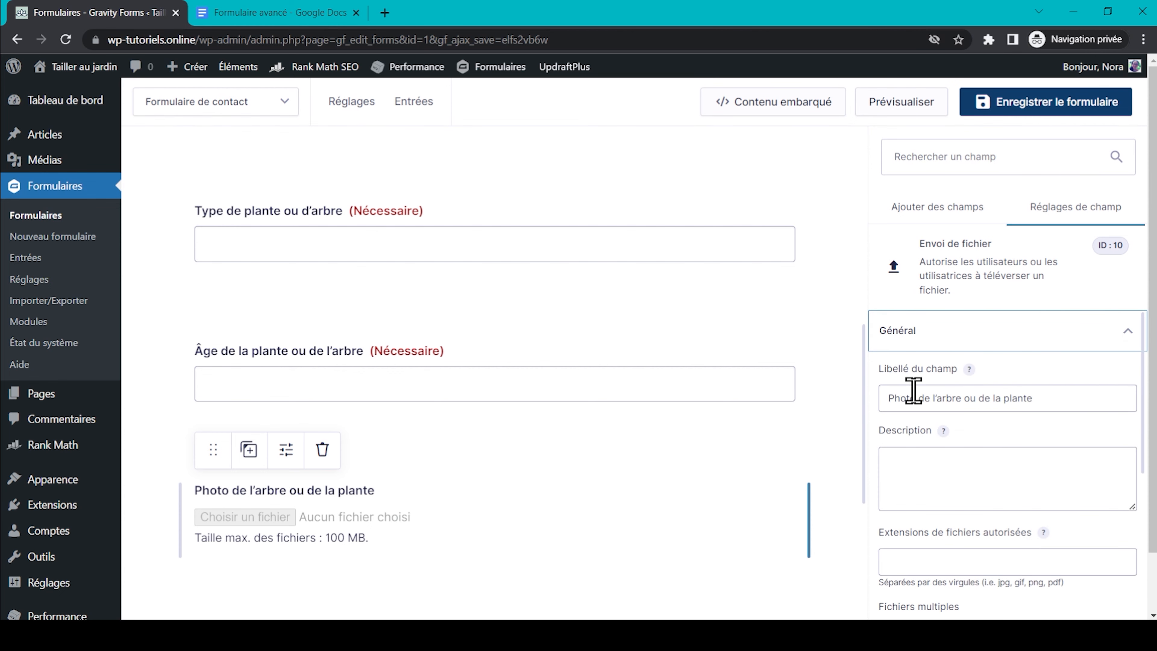
Allow multiple files, set a 3MB maximum file size, and make the photo upload required.
scroll(913, 390, "down", 2)
scroll(913, 390, "down", 2)
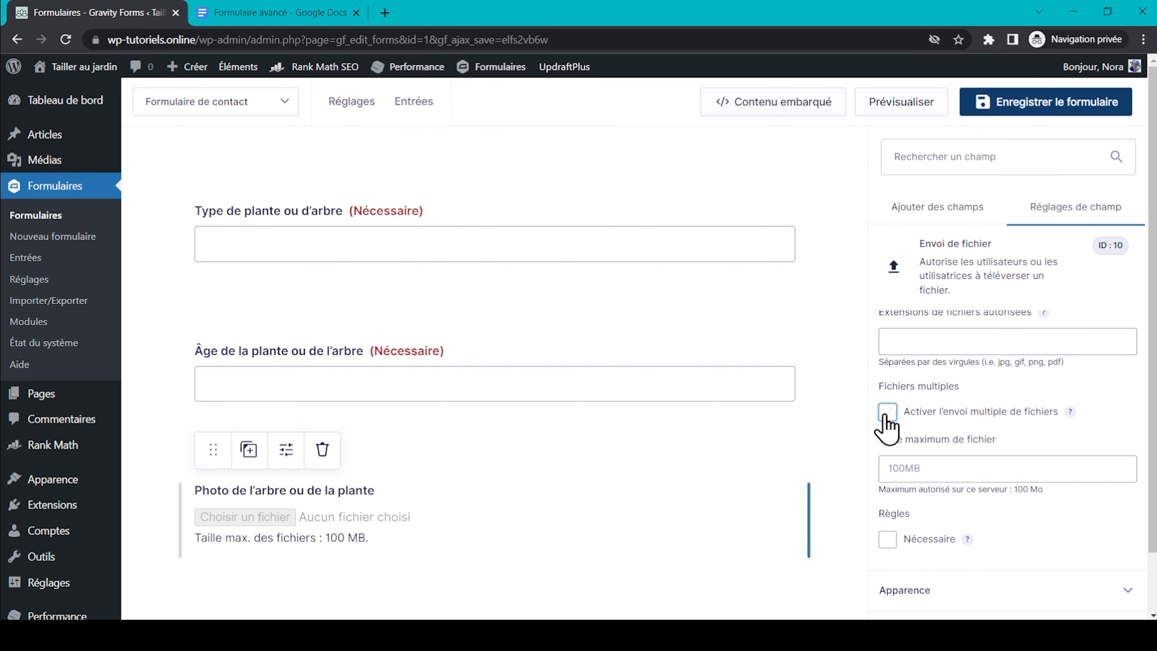
left_click(886, 411)
scroll(910, 424, "down", 1)
left_click(934, 423)
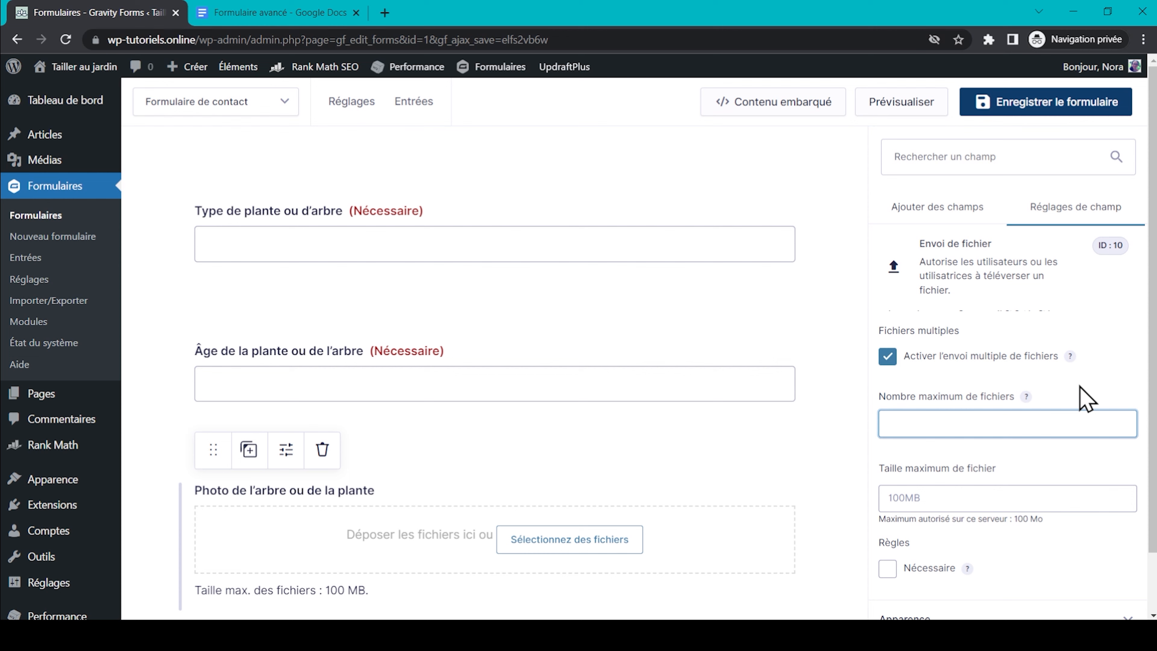
scroll(1086, 398, "down", 2)
left_click(1024, 388)
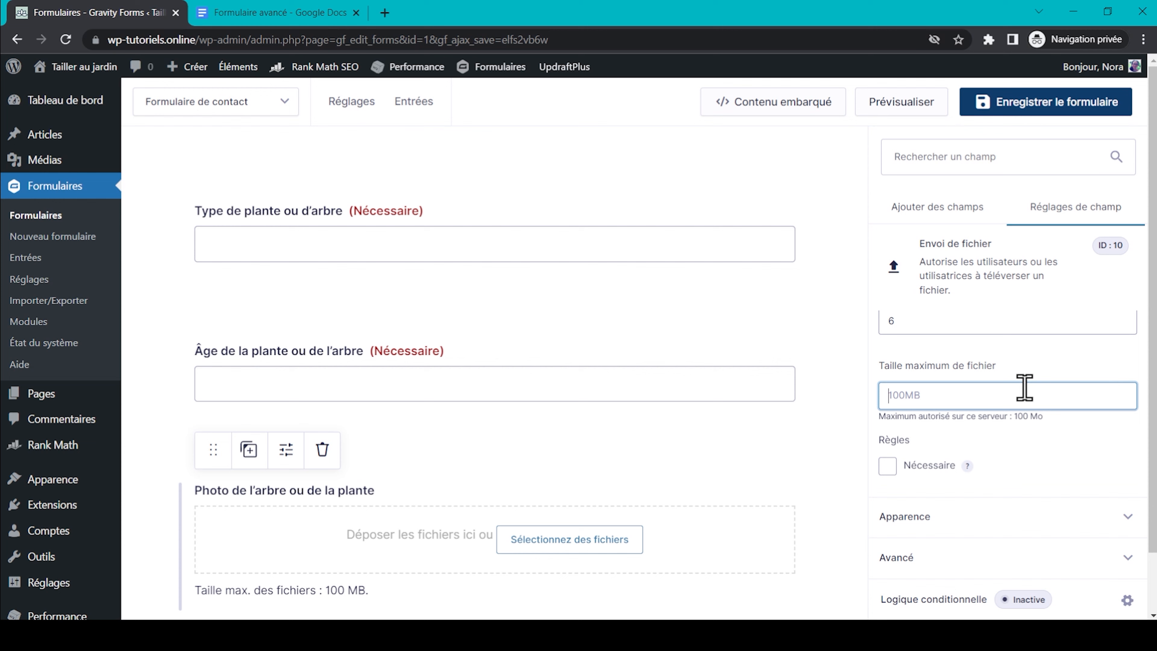
type("3MB")
left_click(887, 466)
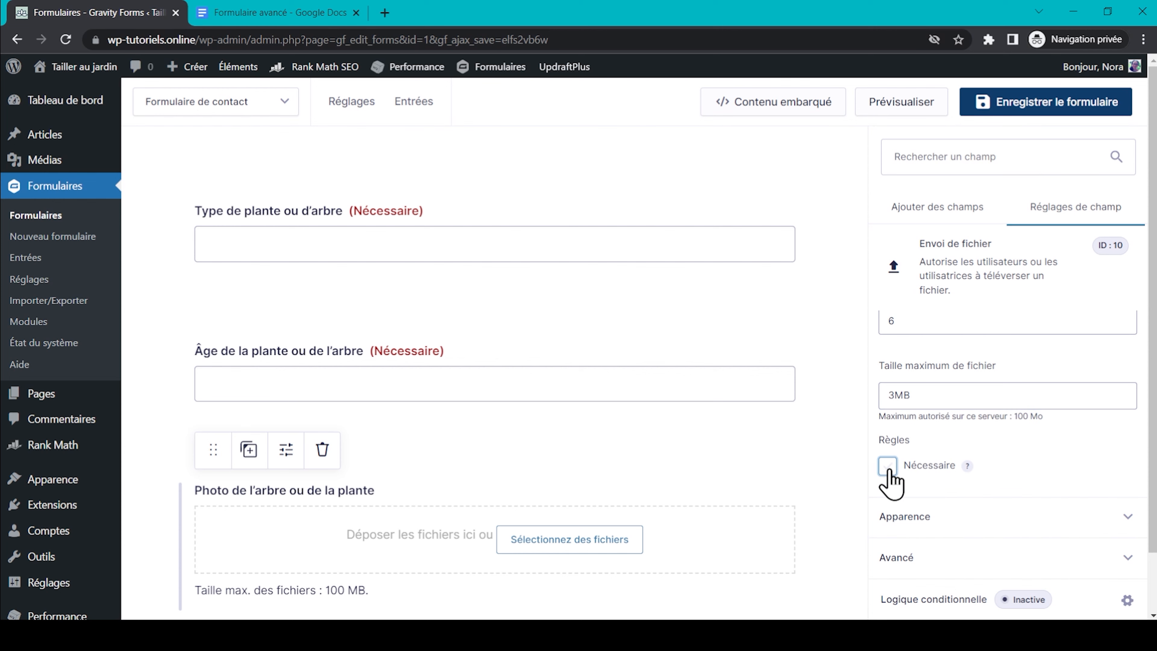
scroll(1038, 476, "down", 1)
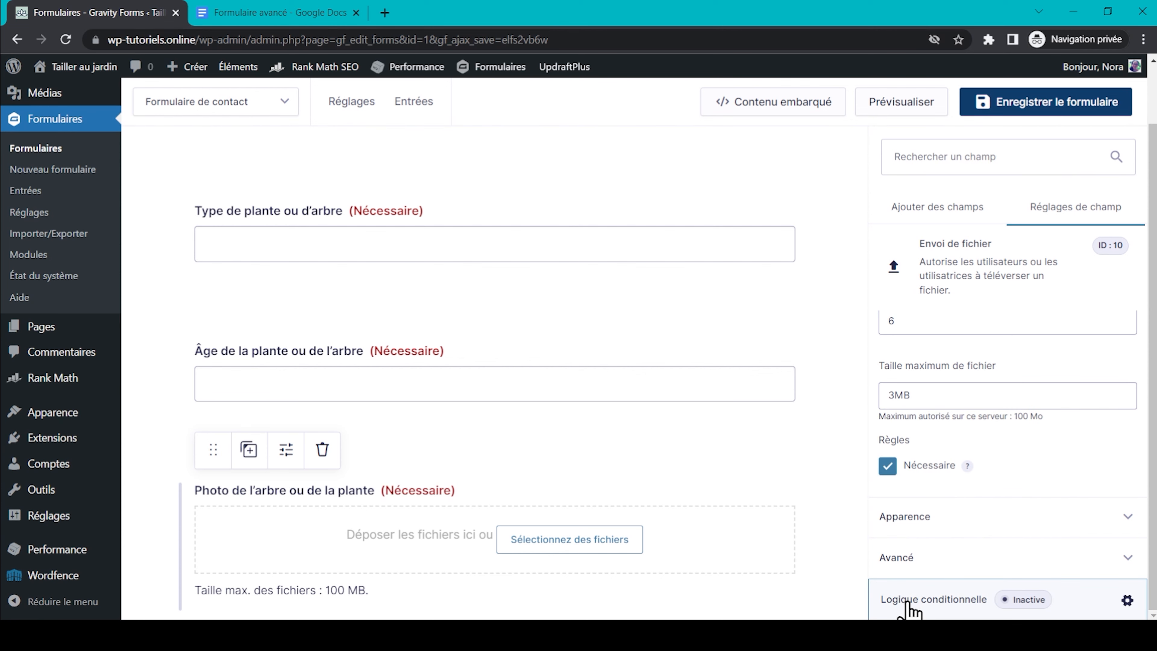
Show the photo field only when Objet de la demande is 'Conseils sur la taille des plantes et arbres', then save.
left_click(897, 600)
left_click(421, 252)
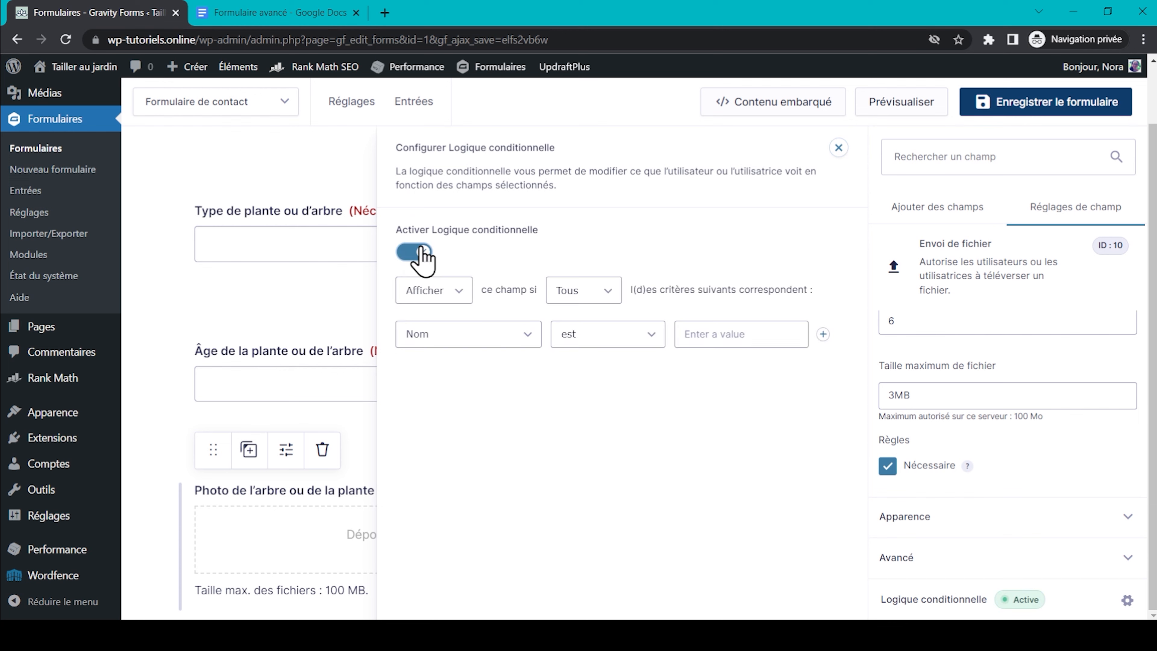
left_click(509, 341)
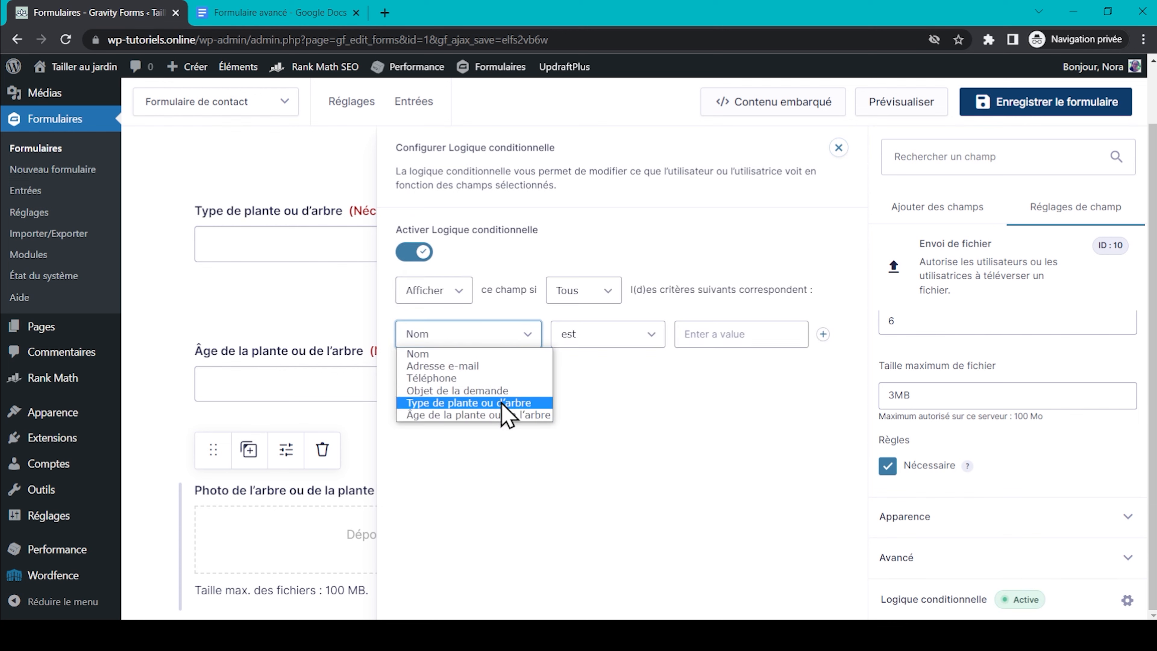
left_click(509, 390)
left_click(758, 334)
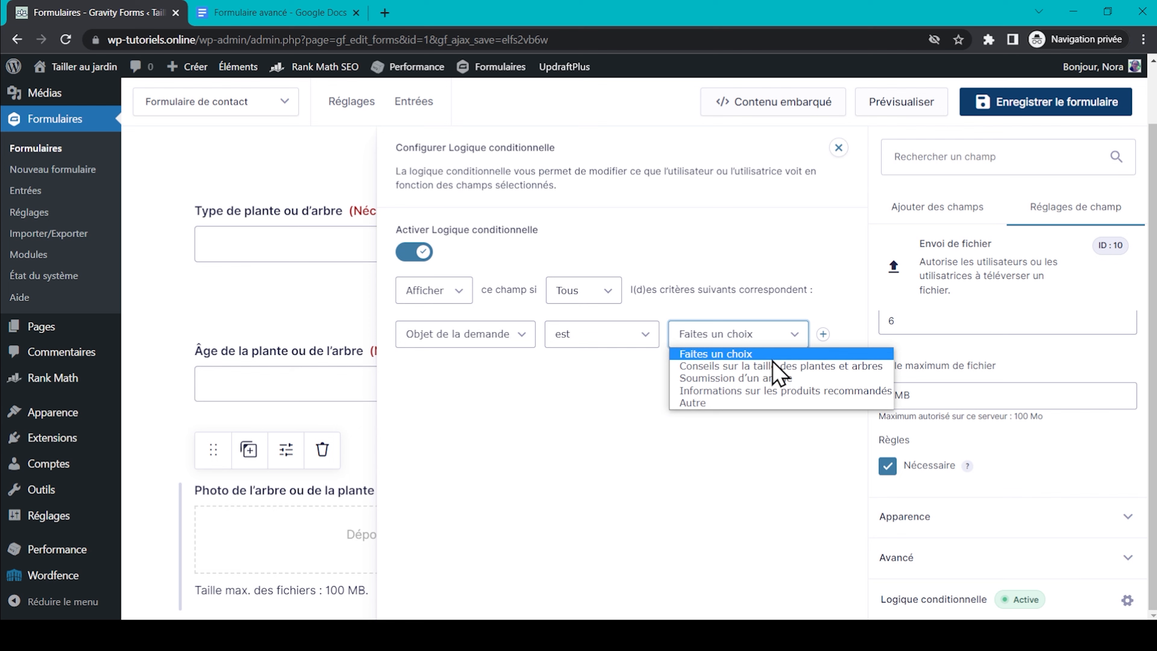
left_click(779, 366)
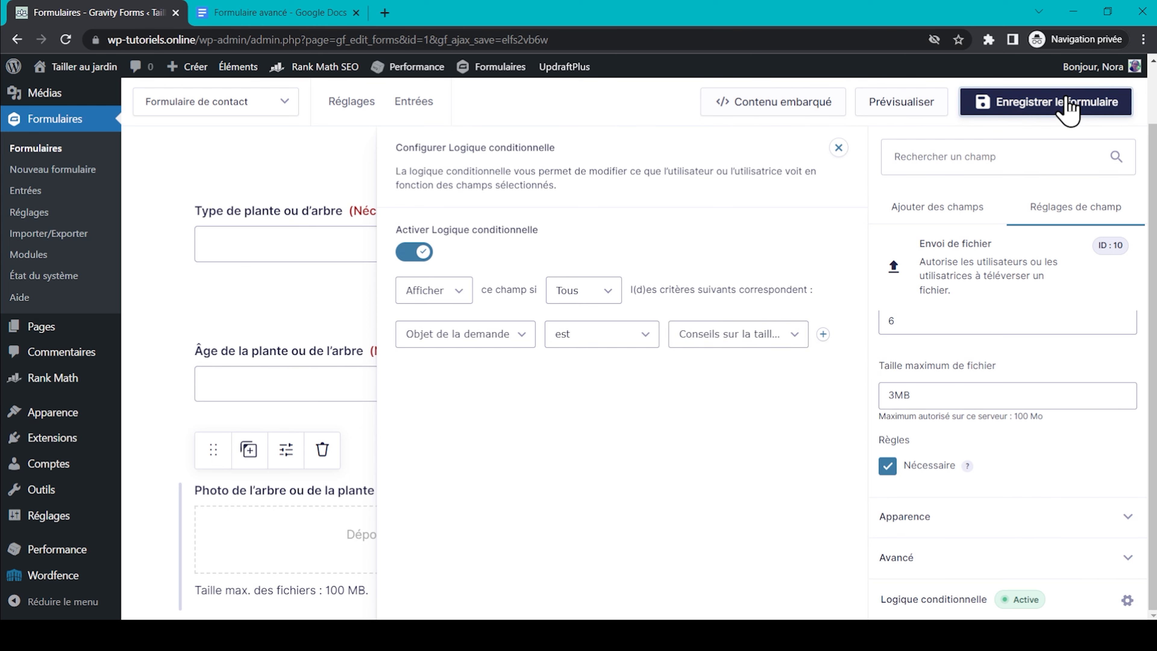
left_click(1068, 105)
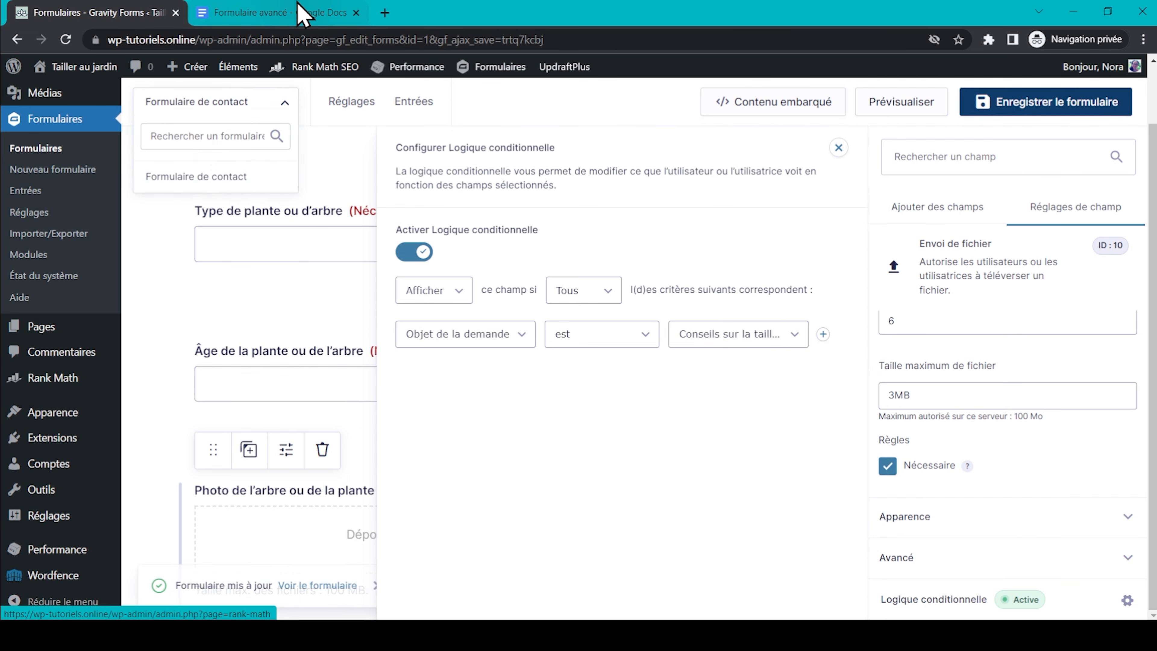
left_click(301, 13)
Review the Soumission d'un article items in the plan: Titre, Auteur and Nombre de mots de l'article.
triple_click(414, 327)
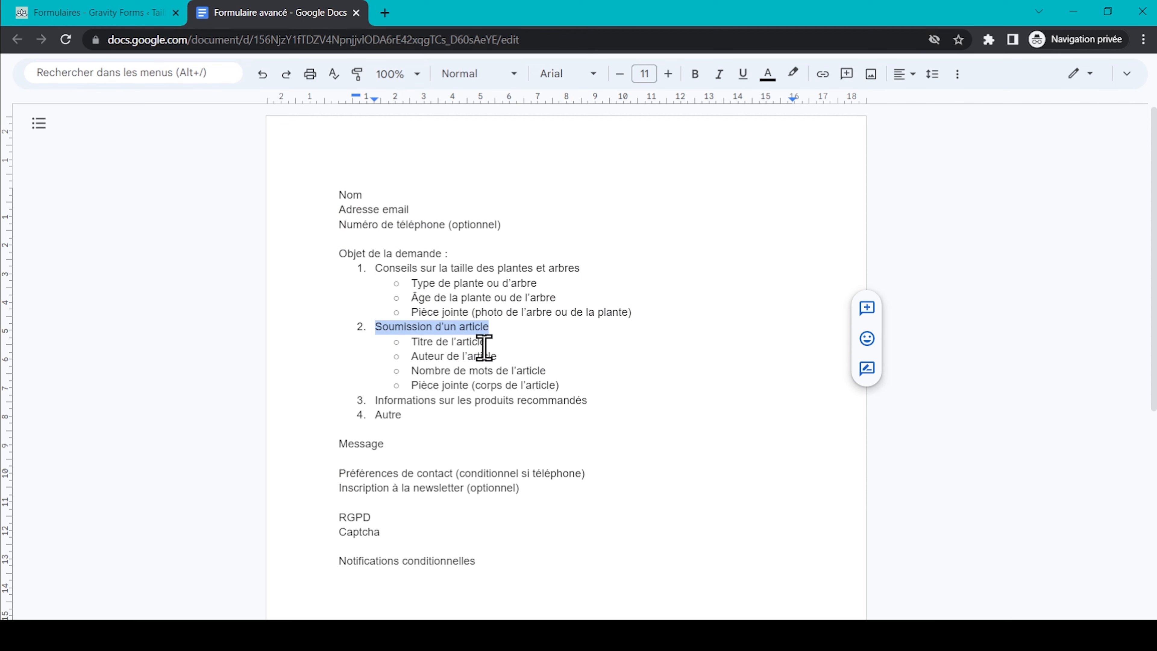
left_click(498, 341)
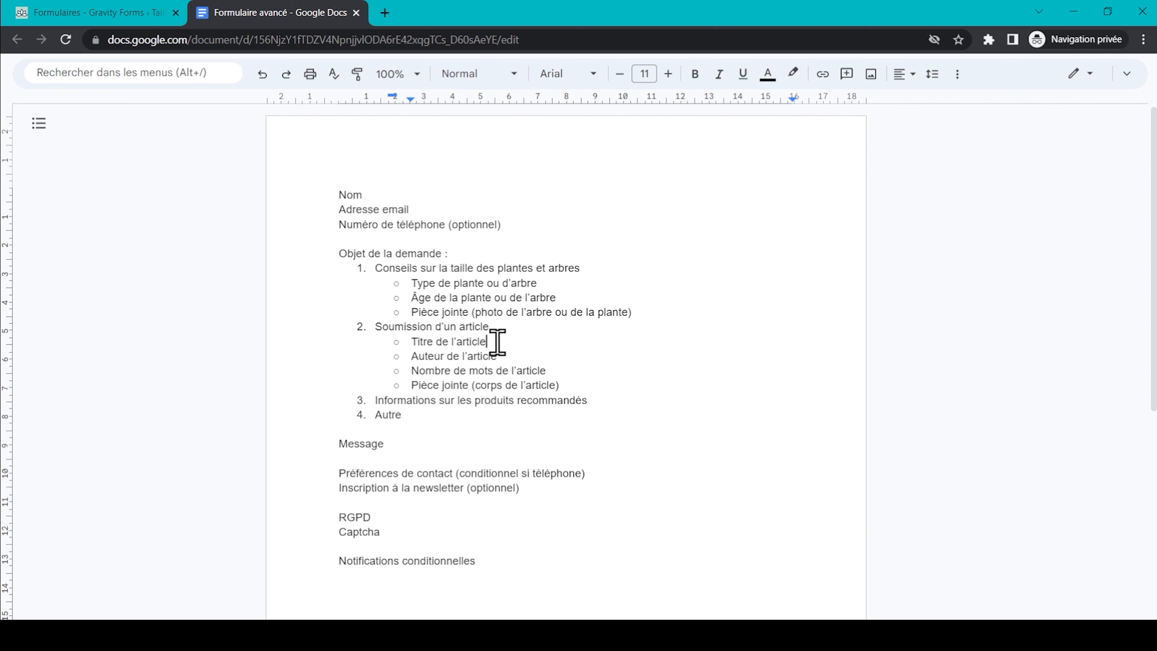
left_click(505, 355)
left_click(568, 369)
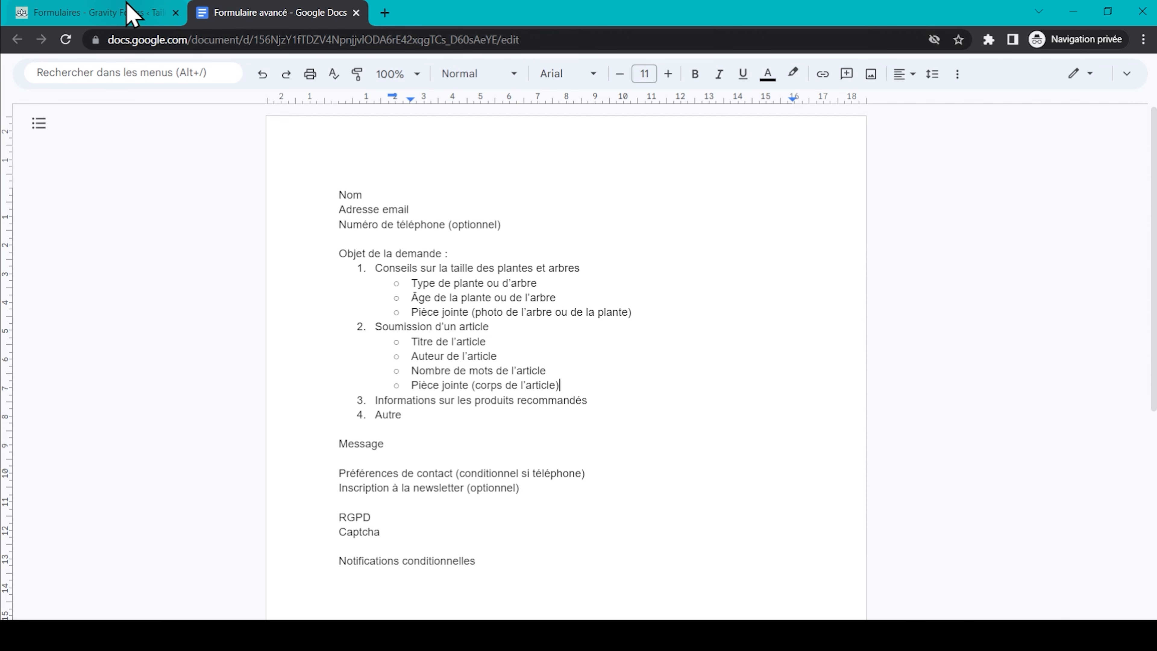
left_click(131, 12)
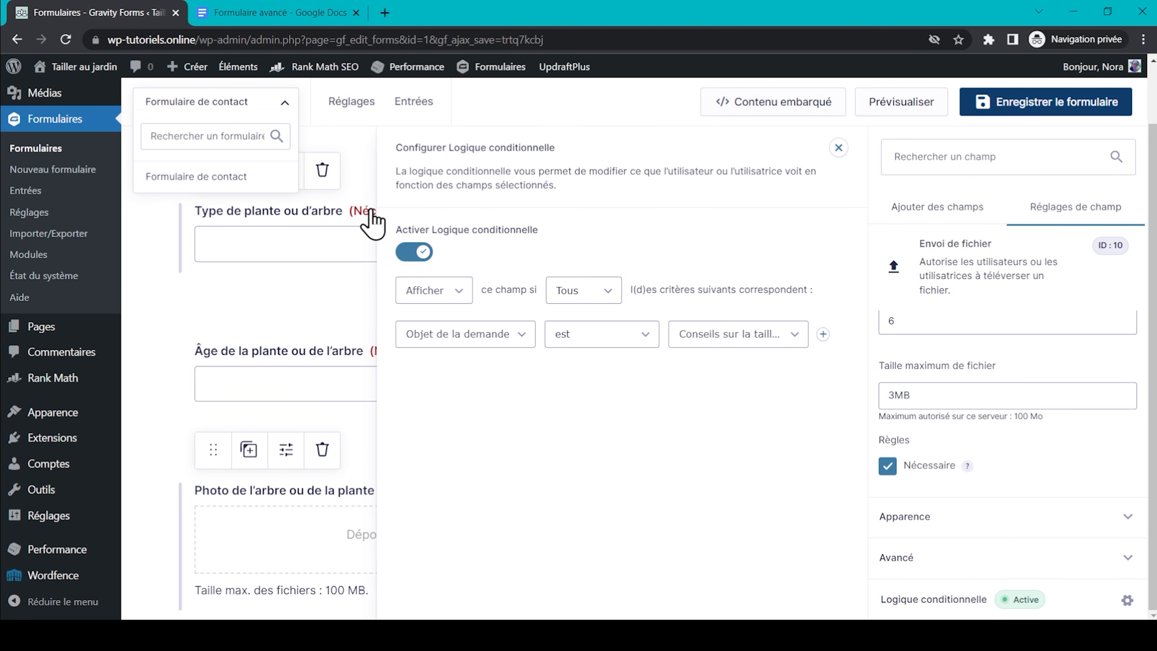
Add a required single-line text field 'Titre de l'article' below the photo field.
left_click(163, 459)
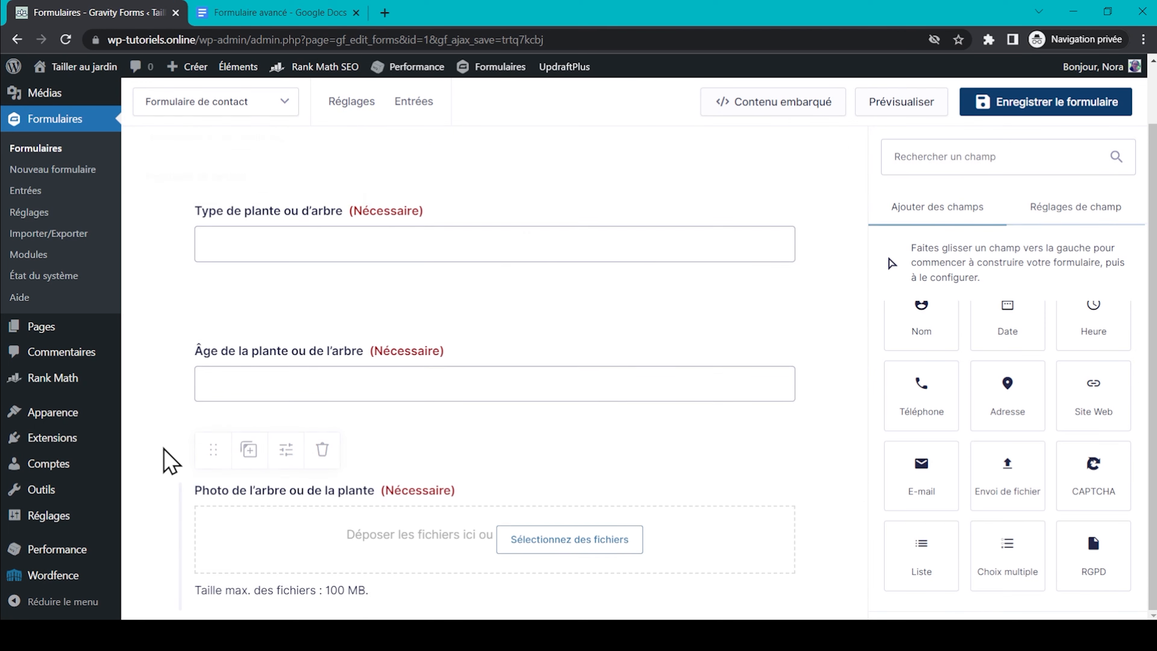
scroll(163, 459, "down", 3)
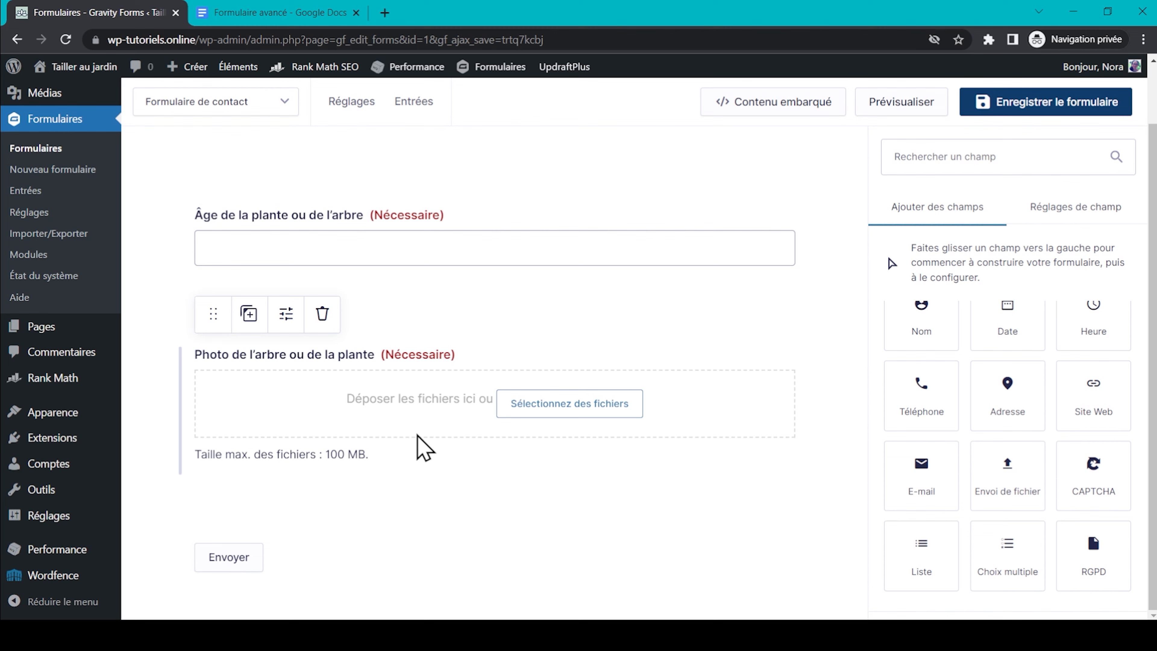
scroll(421, 449, "up", 8)
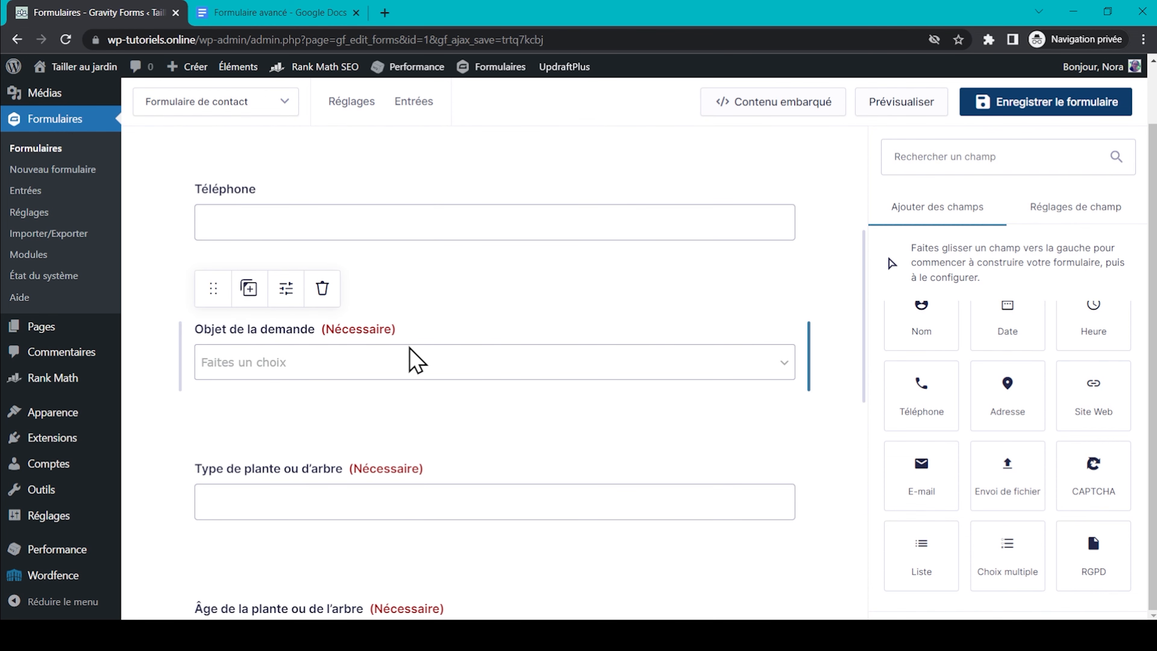
scroll(401, 365, "down", 9)
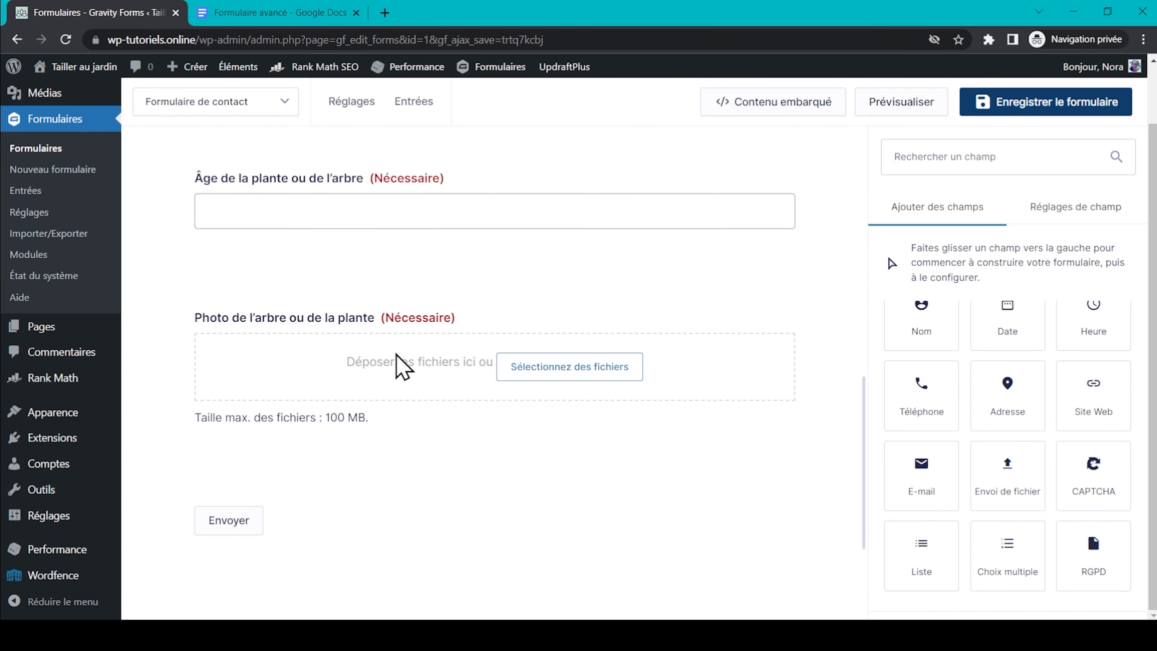
scroll(922, 360, "up", 5)
left_click_drag(934, 413, 370, 508)
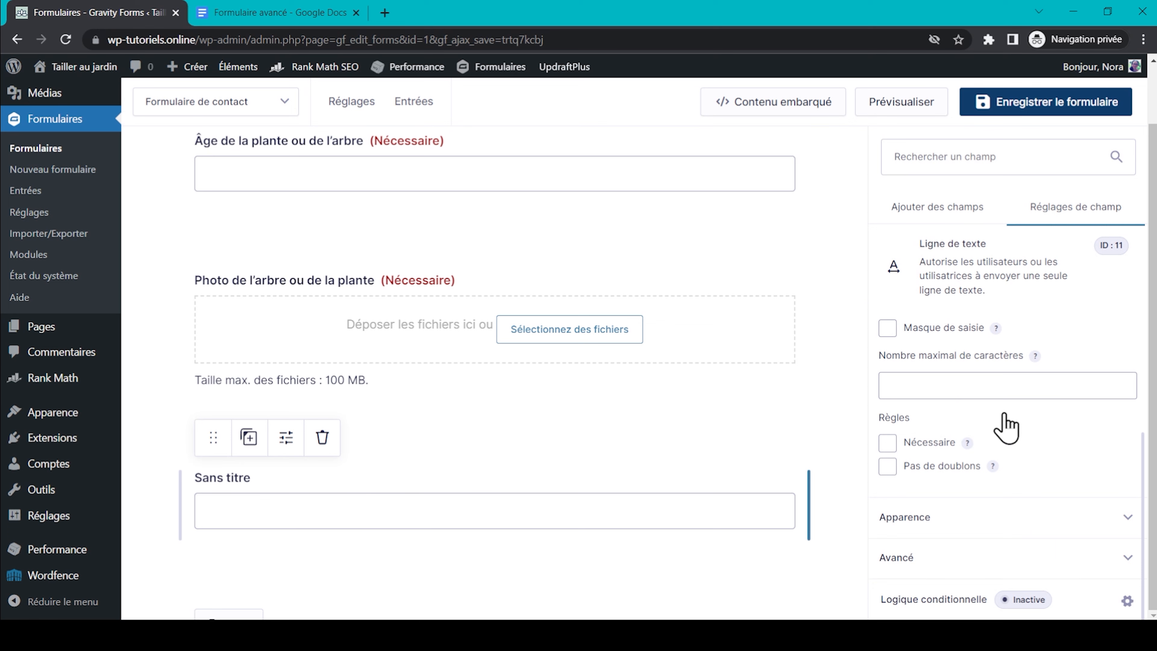
triple_click(948, 397)
type("Titre de l’article")
scroll(712, 452, "down", 2)
scroll(960, 517, "down", 3)
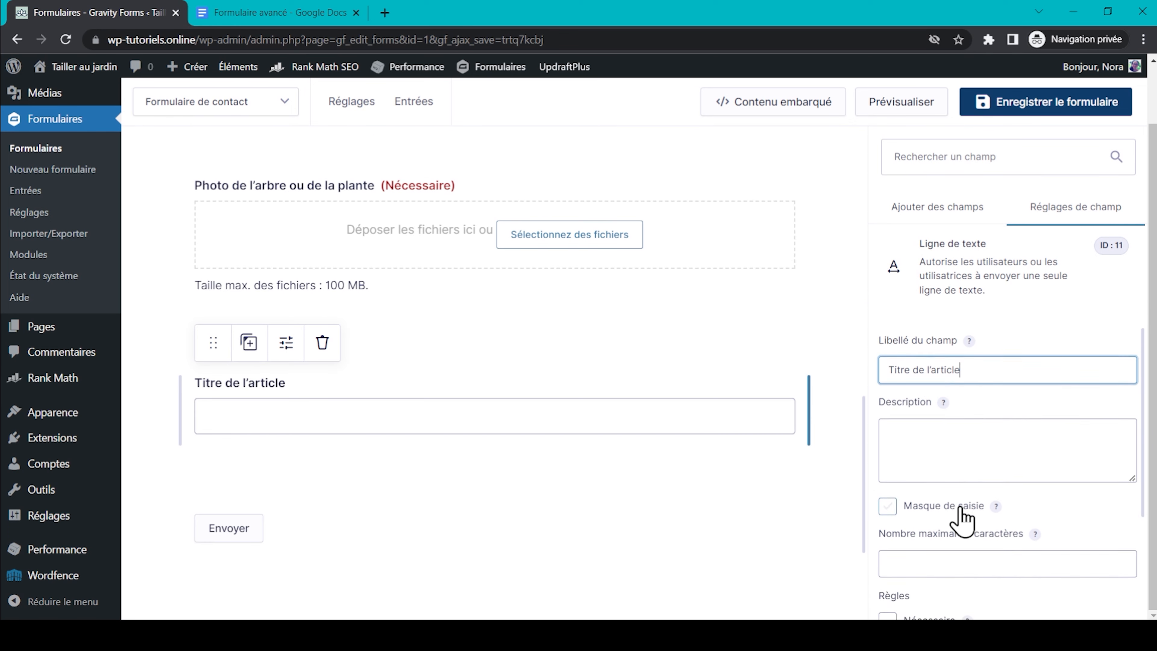
left_click(887, 514)
left_click(940, 209)
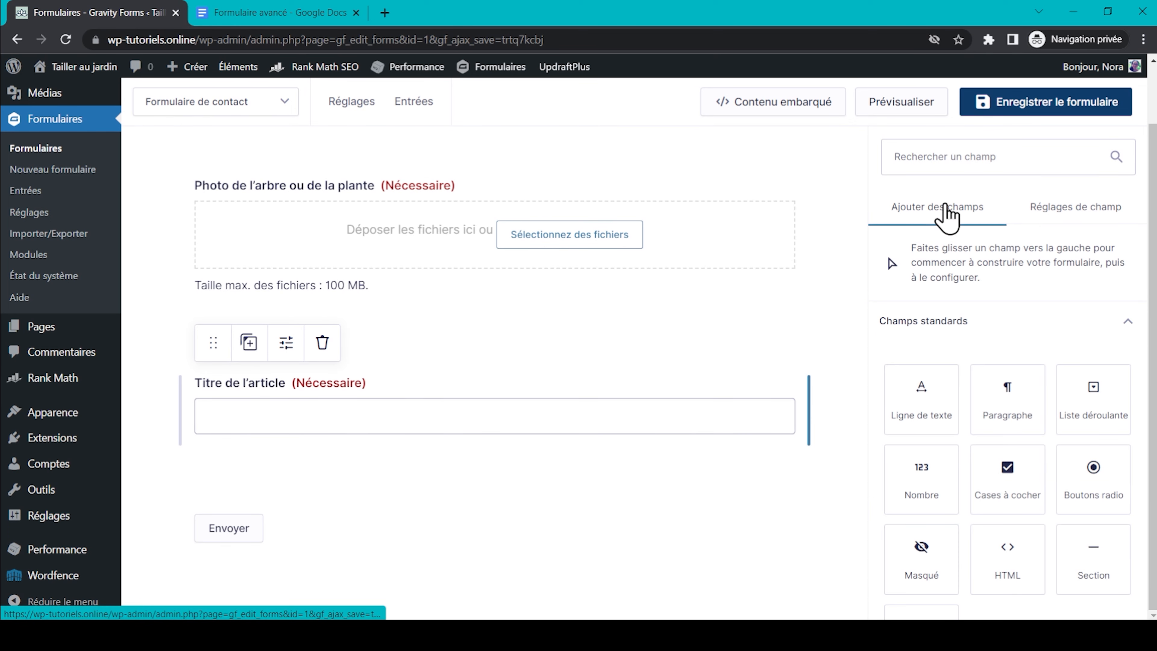
Add a required single-line text field 'Auteur de l'article' below Titre de l'article.
left_click_drag(929, 401, 580, 509)
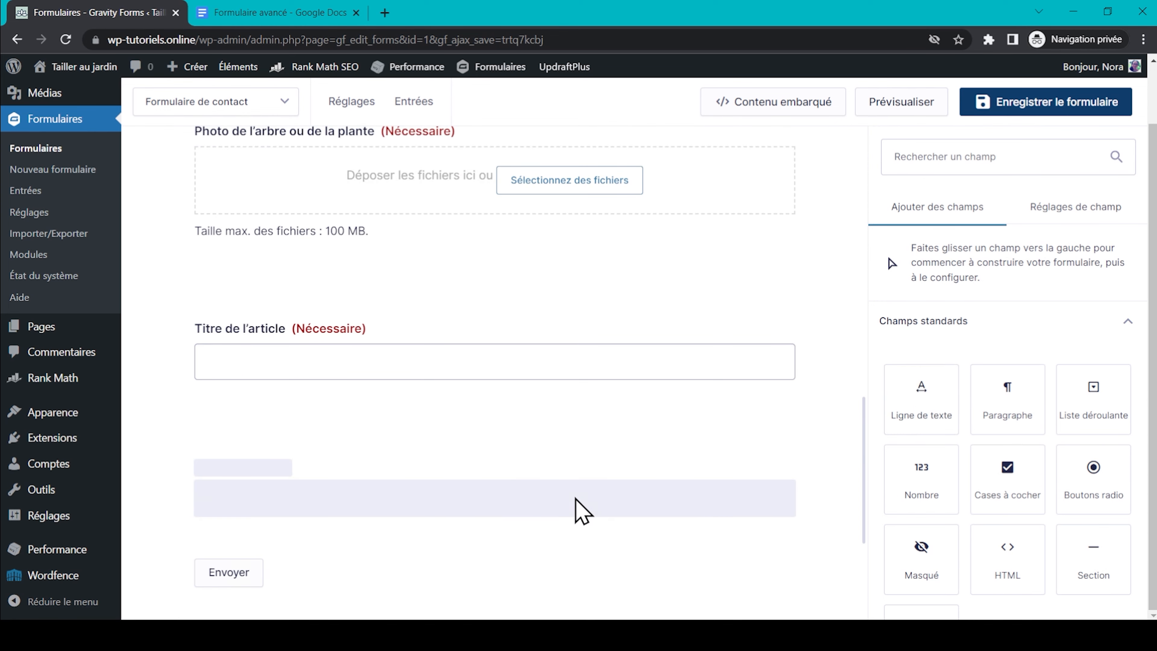
left_click(309, 13)
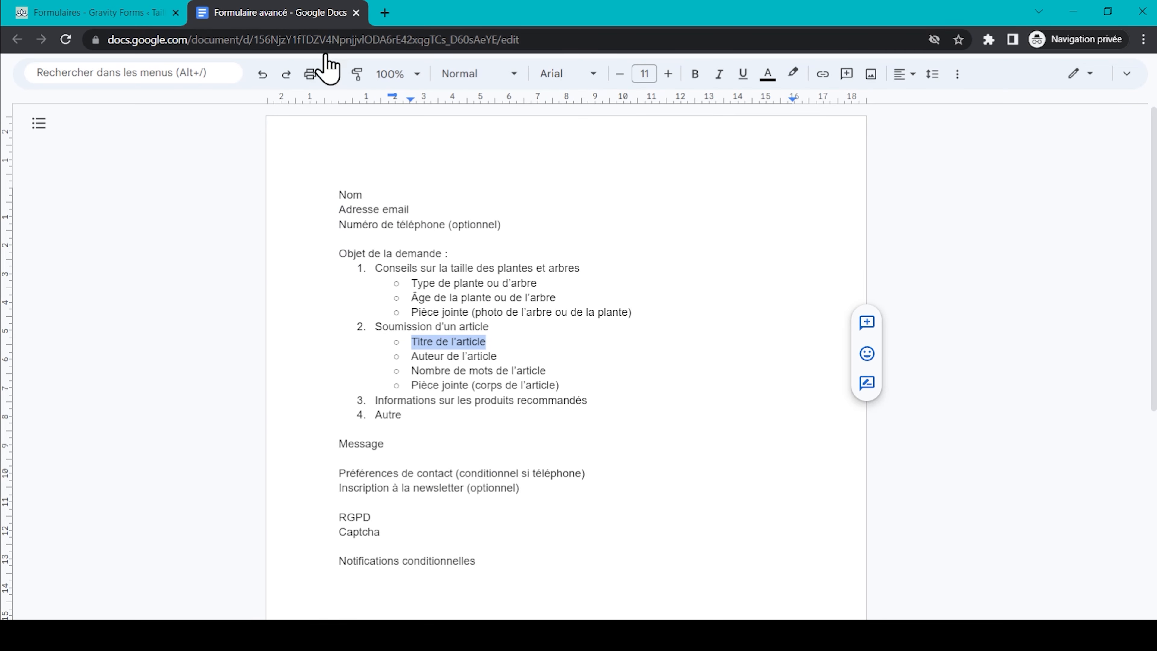
triple_click(478, 358)
key("ctrl+c")
key("ctrl+Tab")
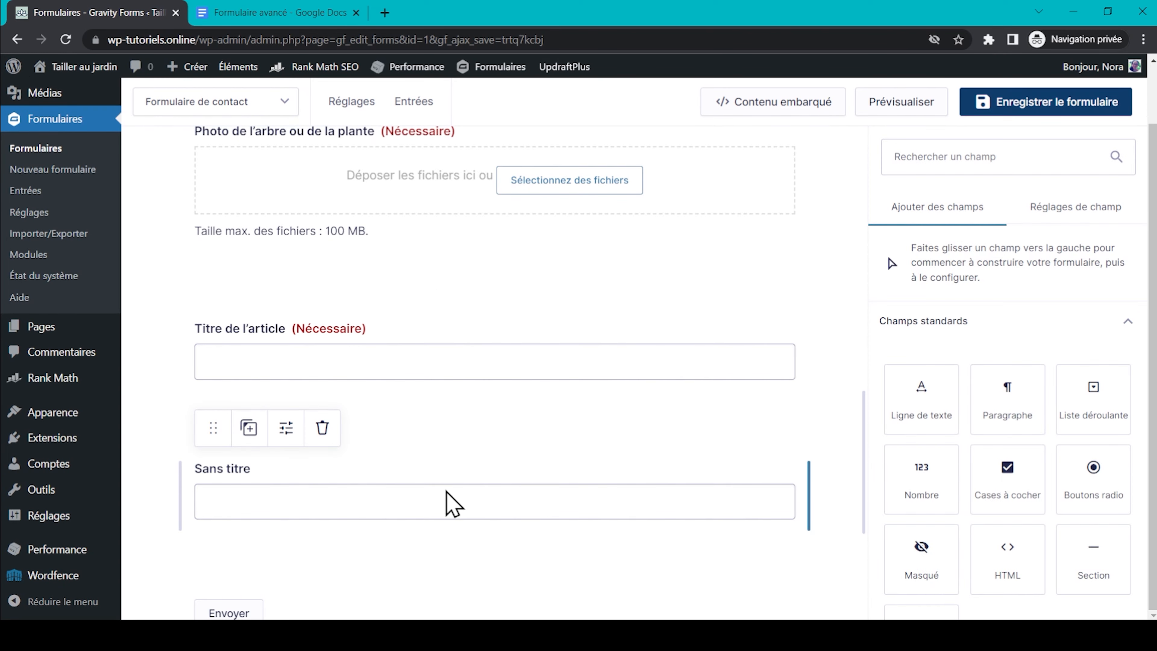
left_click(452, 501)
left_click(967, 398)
key("ctrl+a")
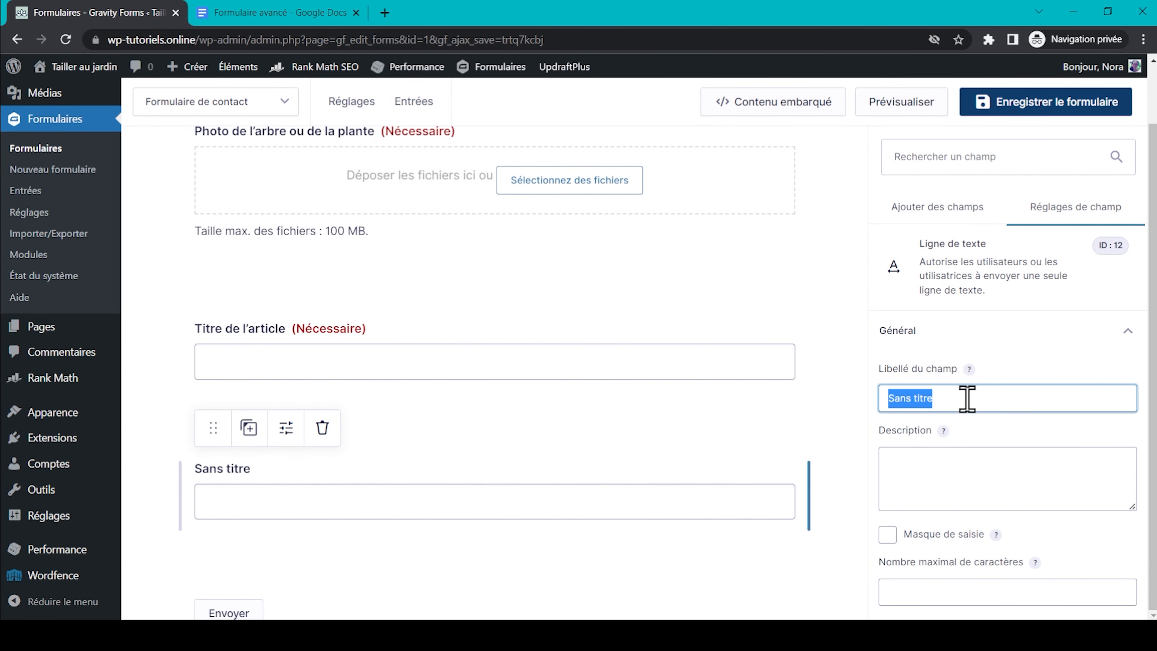
key("ctrl+v")
scroll(966, 398, "down", 4)
left_click(887, 469)
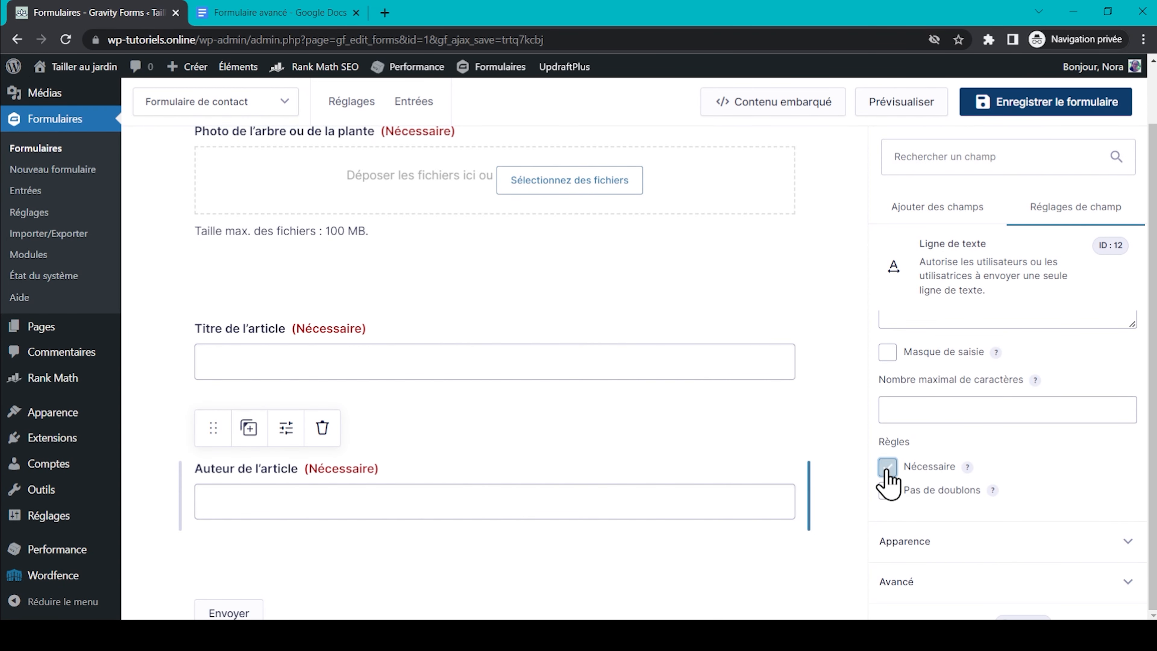
left_click(937, 218)
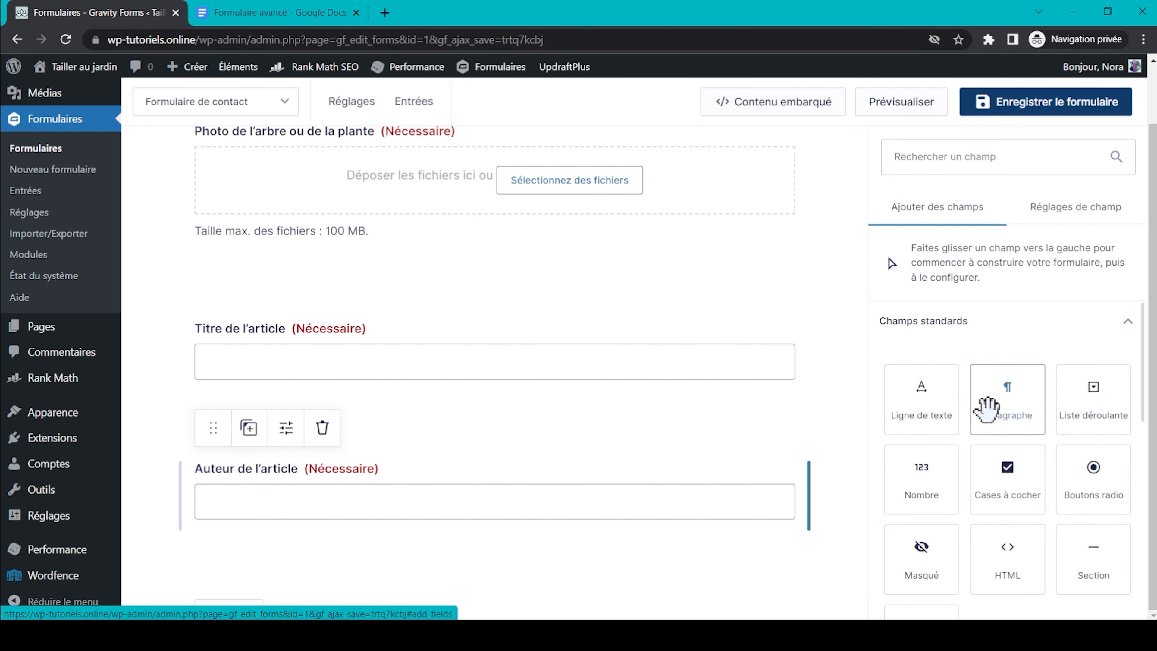
scroll(979, 424, "down", 1)
Add a number field labelled 'Nombre de mots de l'article' below Auteur de l'article.
left_click_drag(930, 452, 314, 348)
left_click(302, 413)
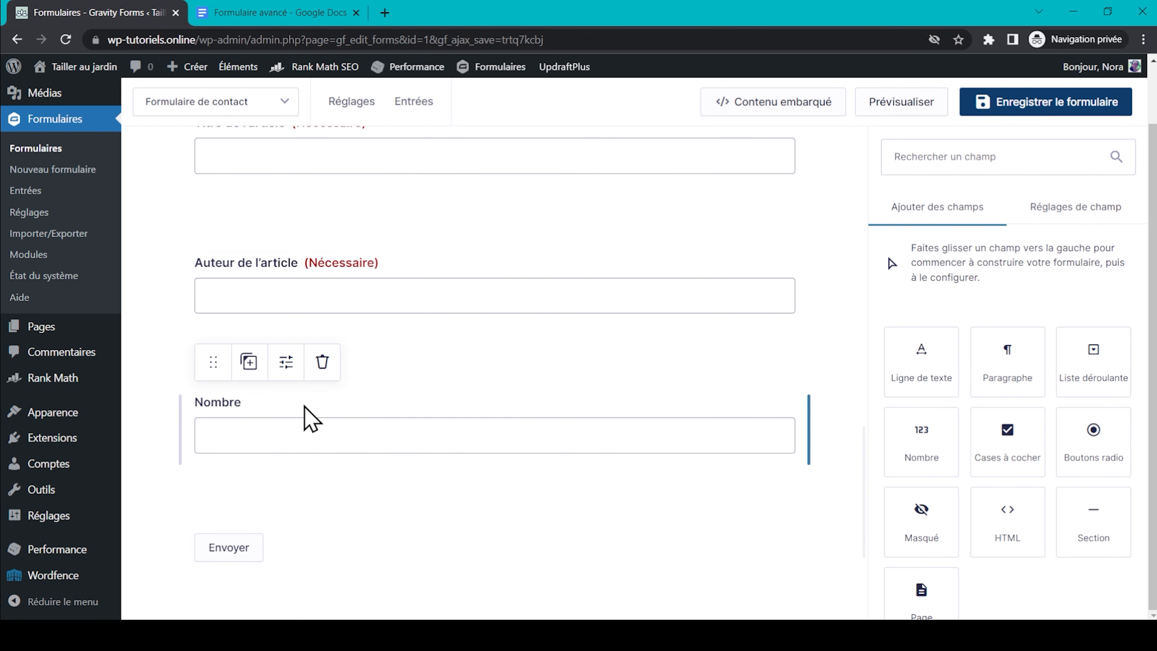
left_click(947, 388)
key("ctrl+a")
type("Nombre de mots de l’article")
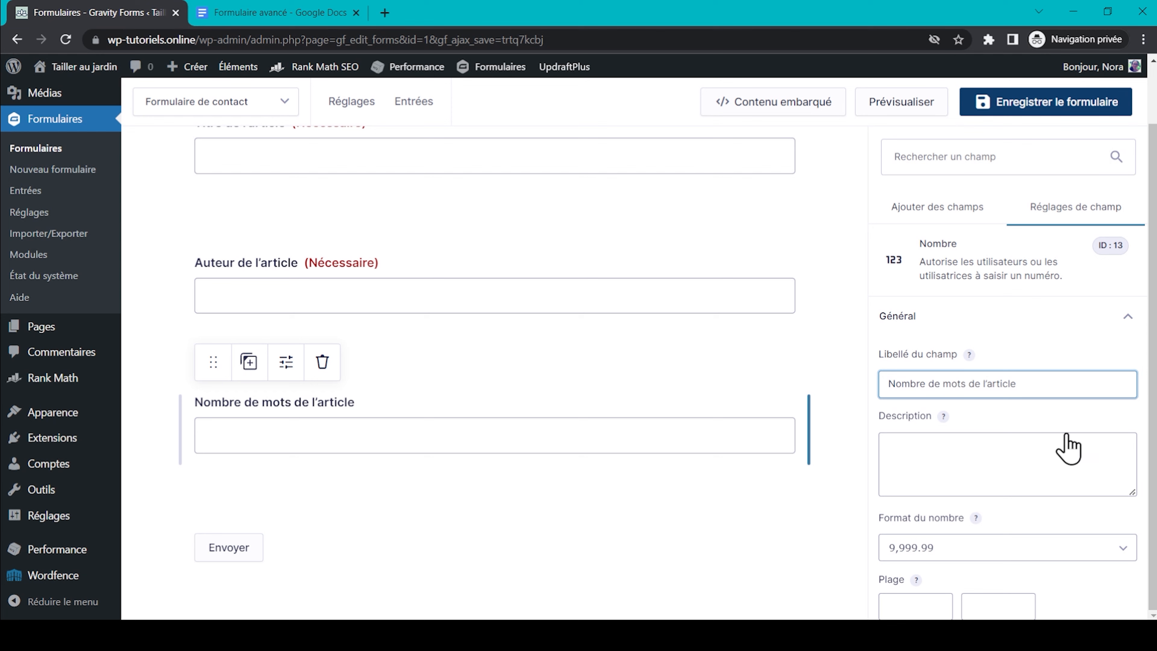
Set the word-count field's number format to 9.999,99 and make it required.
scroll(1071, 439, "down", 2)
left_click(986, 474)
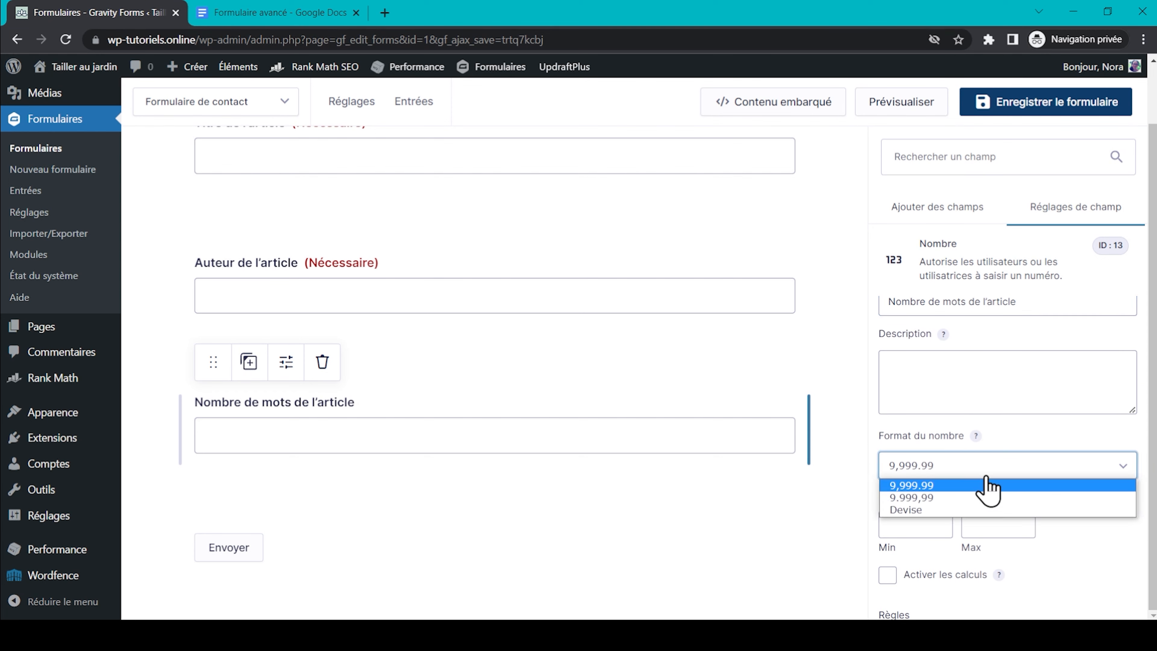
left_click(992, 497)
scroll(1105, 528, "down", 2)
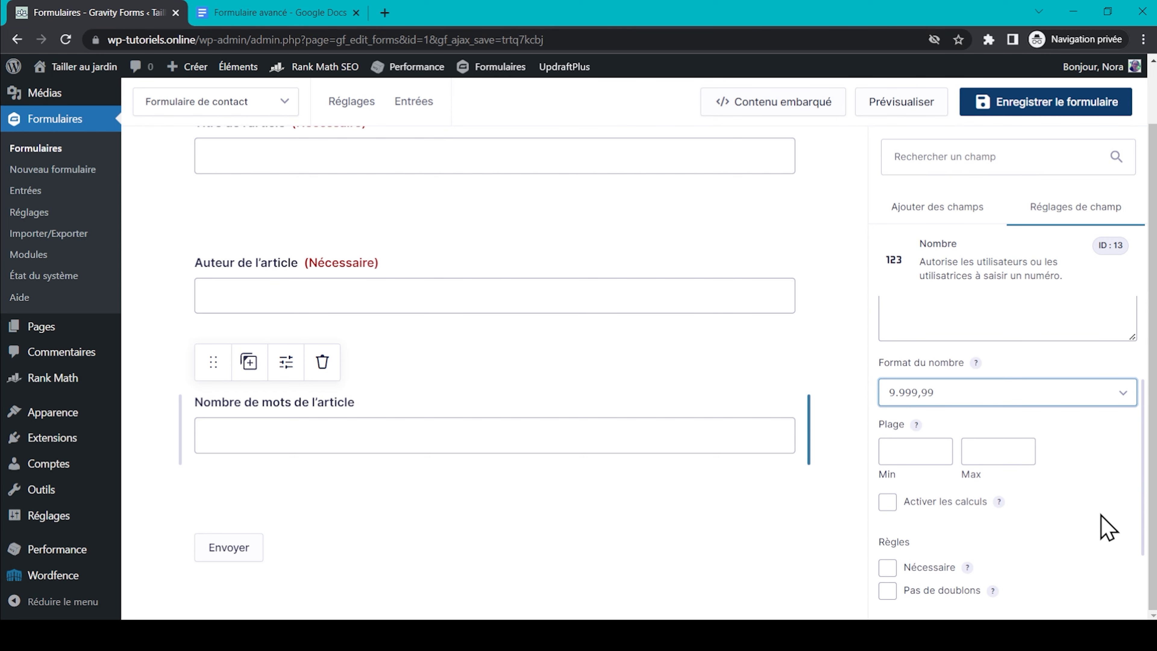
scroll(1106, 529, "down", 2)
left_click(888, 495)
scroll(588, 476, "up", 2)
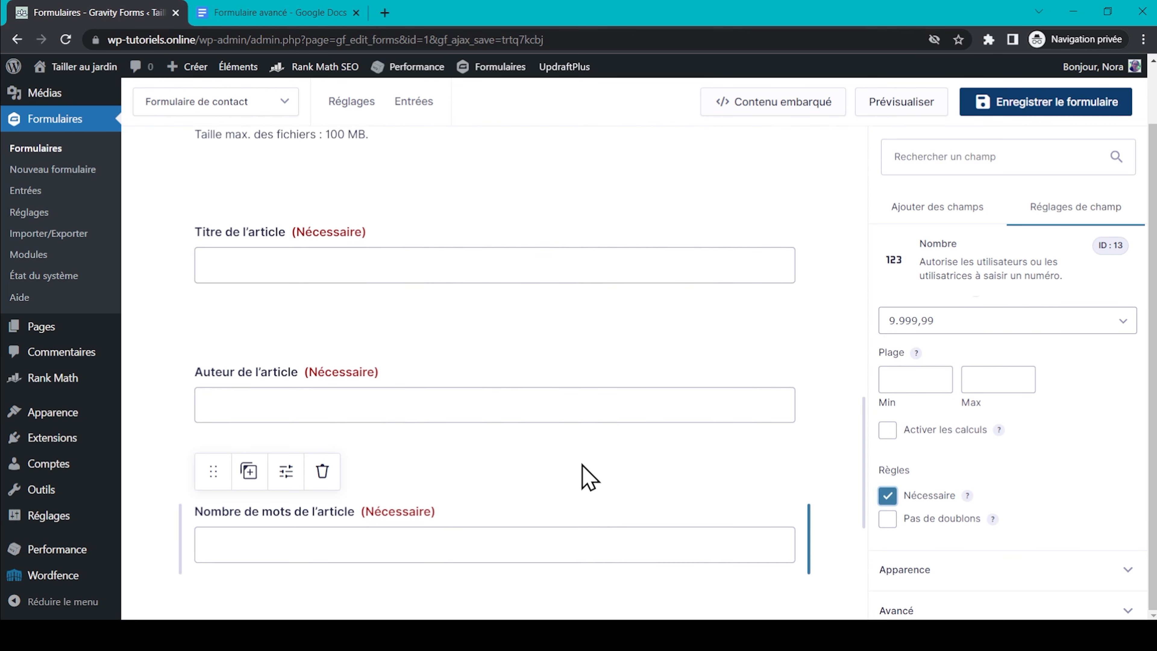
scroll(587, 477, "up", 1)
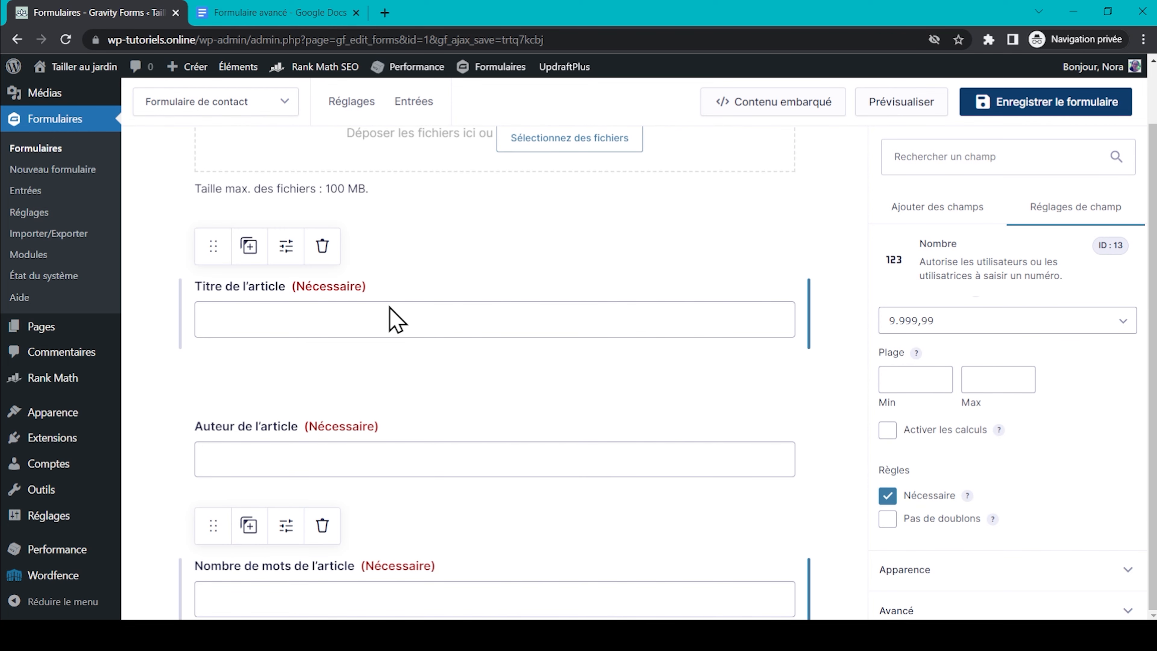
left_click(395, 319)
Show Titre de l'article only when Objet de la demande is Soumission d'un article.
left_click(971, 609)
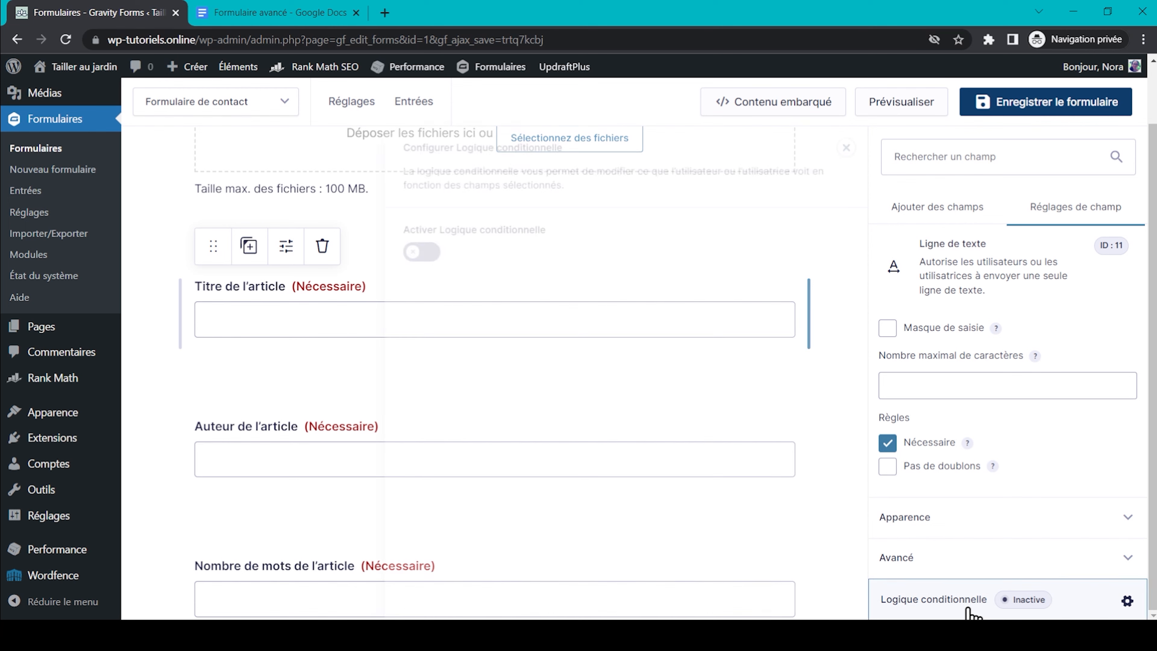
left_click(421, 251)
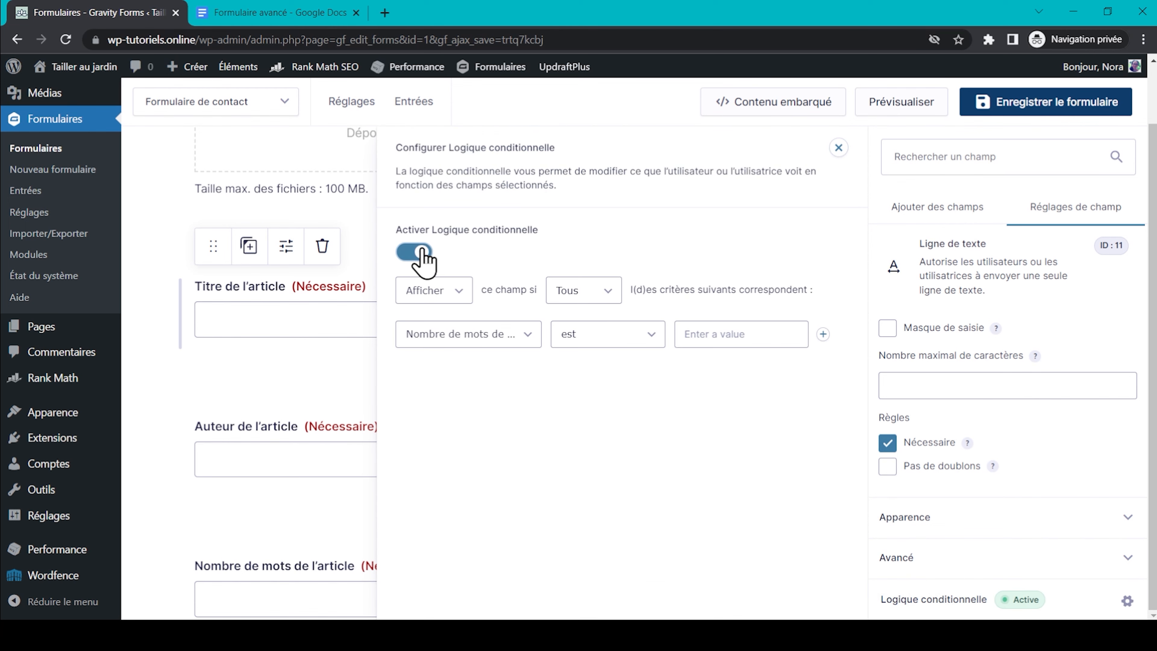
left_click(478, 334)
left_click(492, 423)
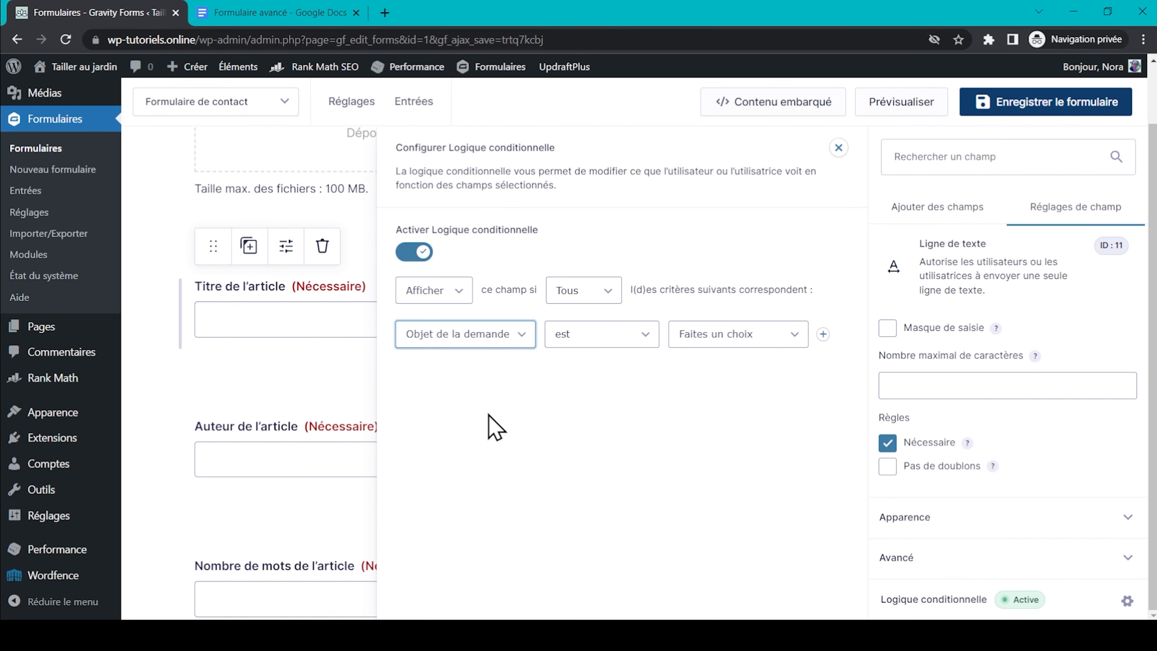
left_click(737, 338)
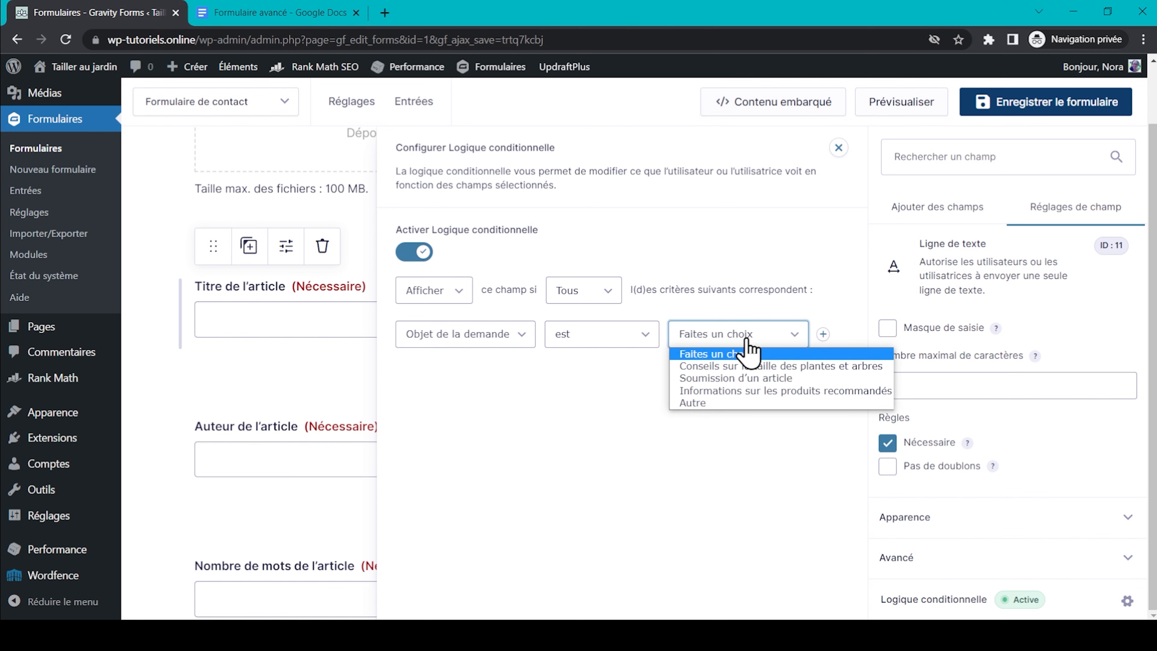
left_click(784, 379)
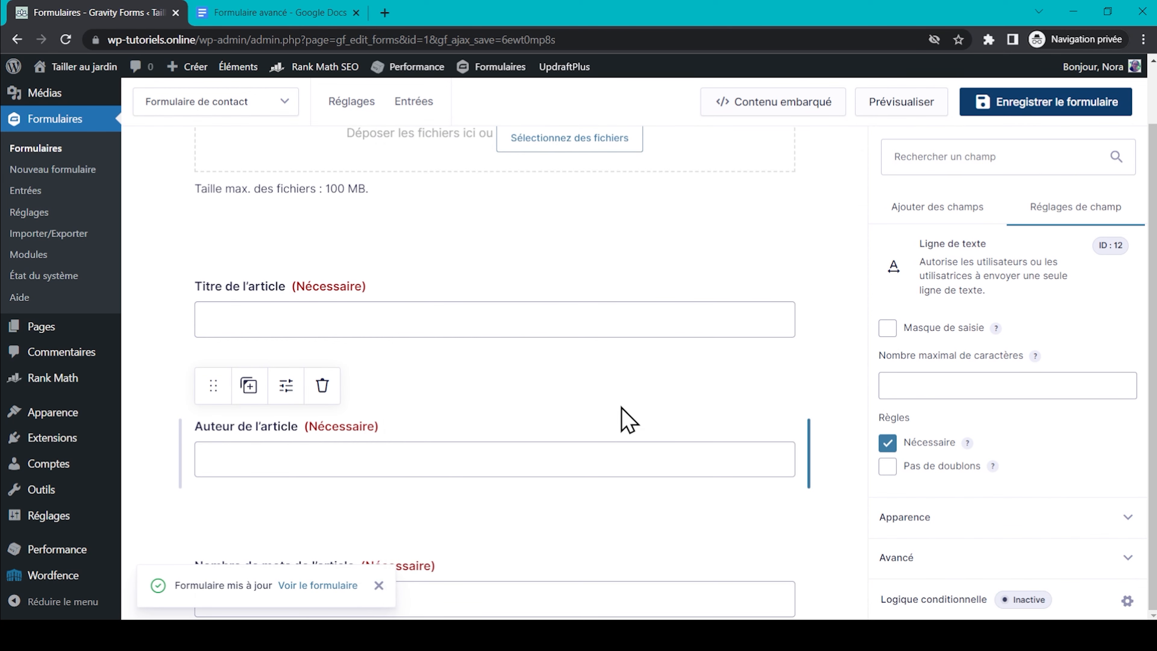
Show Auteur de l'article only when Objet de la demande is Soumission d'un article.
left_click(879, 601)
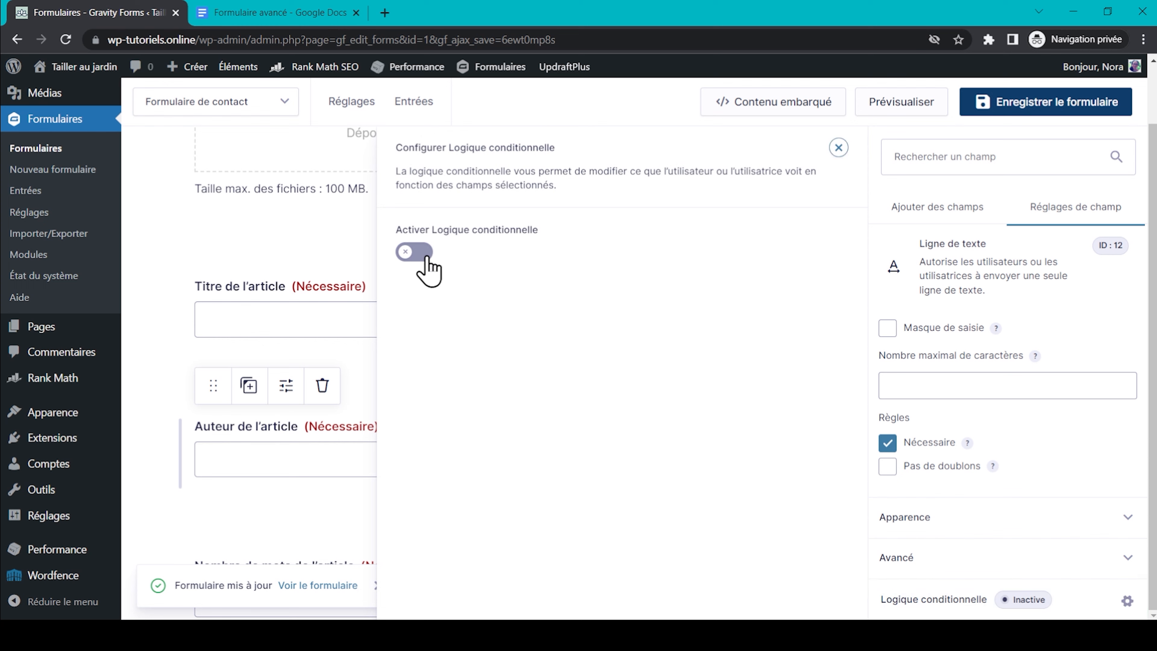
left_click(417, 252)
left_click(464, 339)
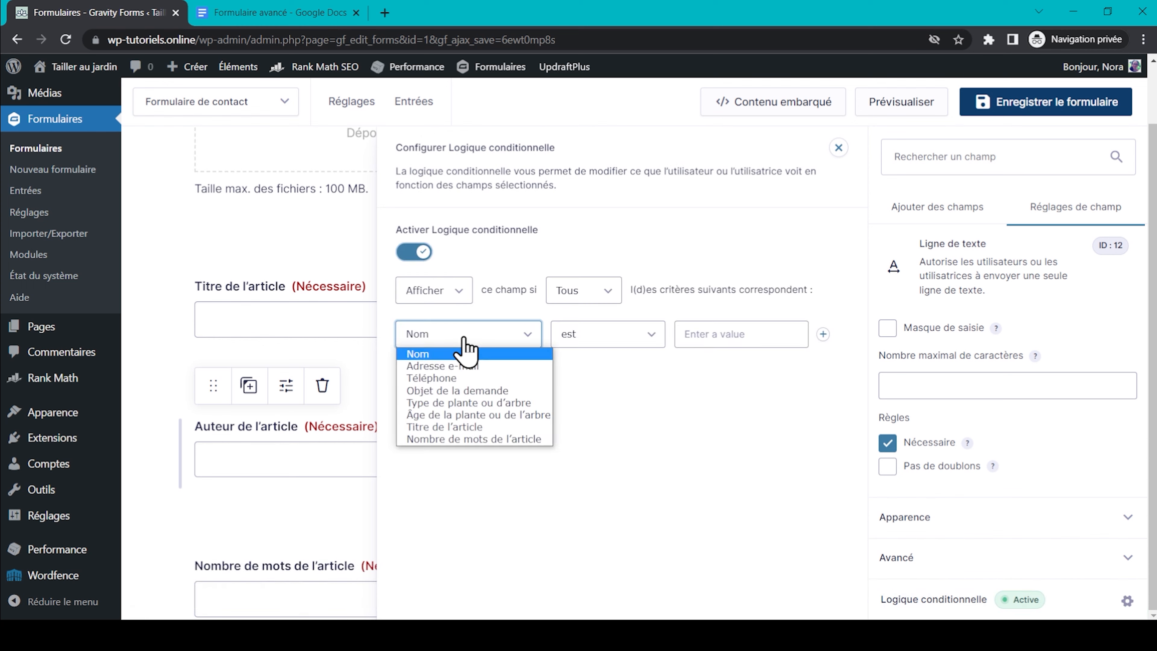
left_click(478, 395)
left_click(766, 337)
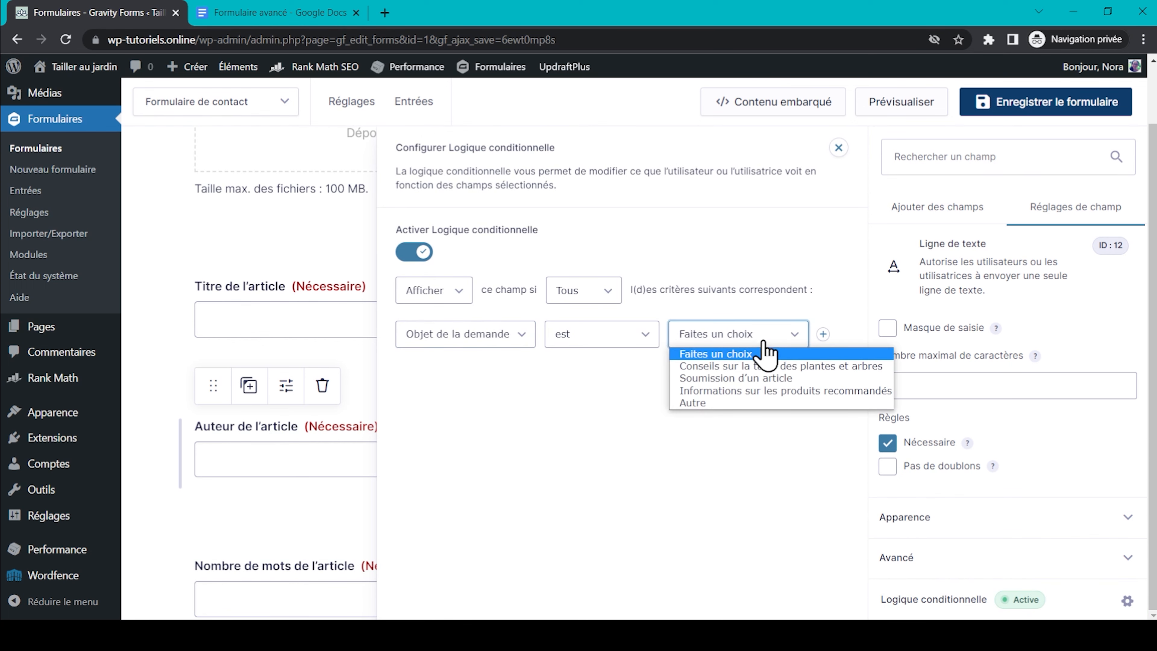
left_click(701, 380)
Enable conditional logic on Nombre de mots de l'article, based on Objet de la demande.
left_click(285, 479)
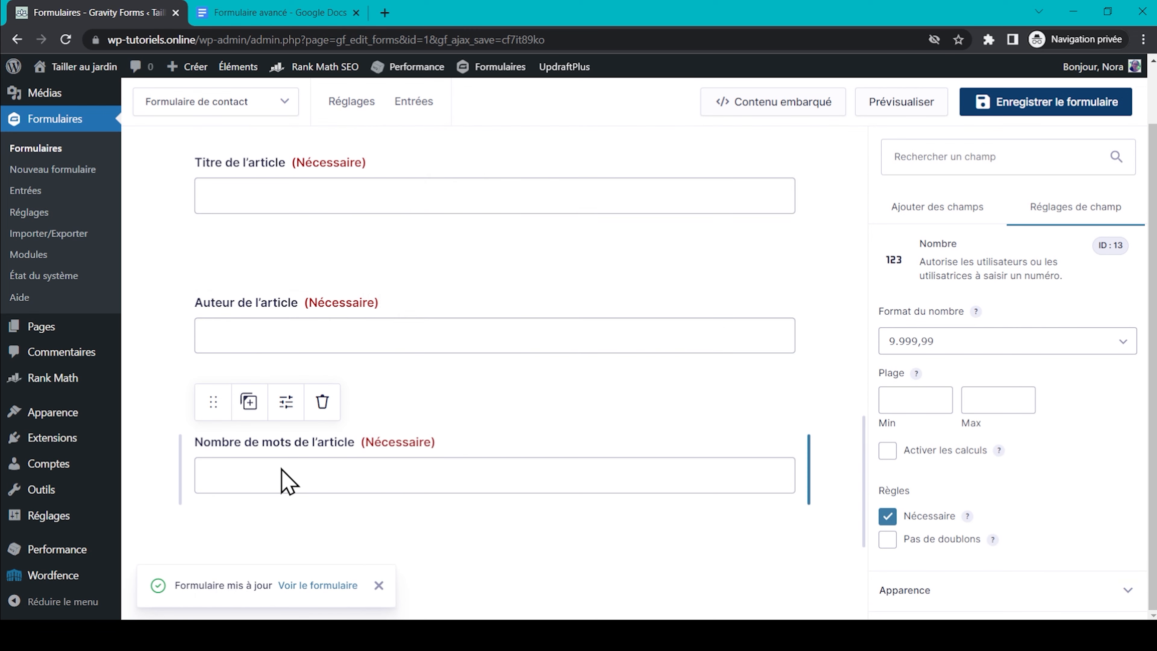
scroll(974, 573, "down", 2)
left_click(1127, 601)
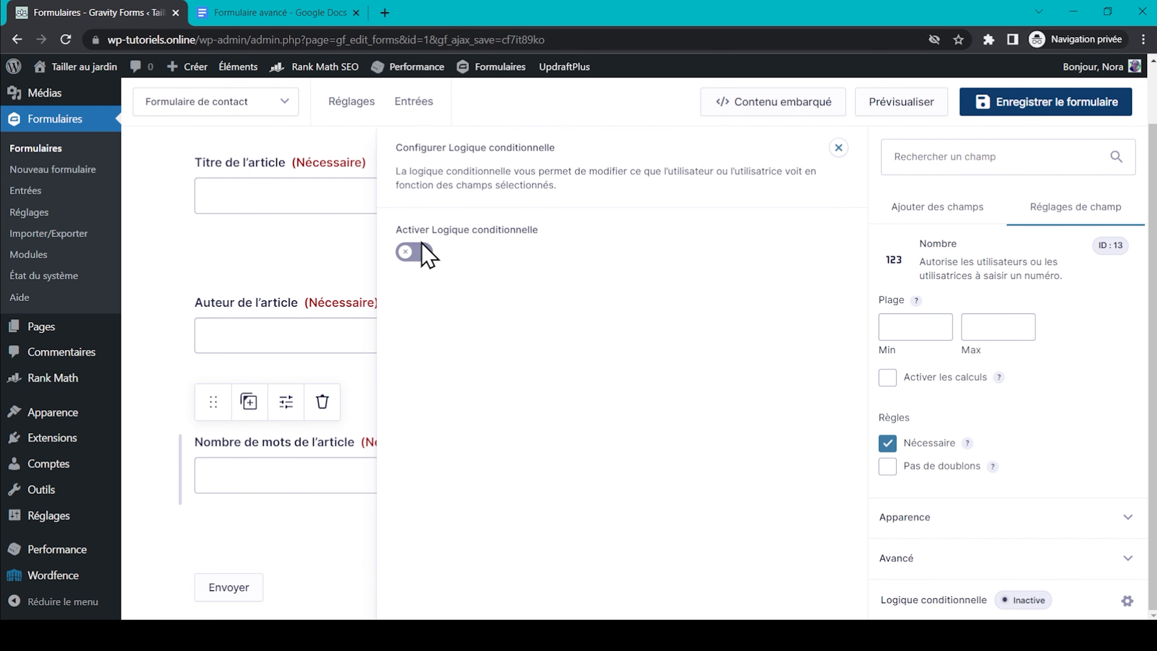
left_click(414, 251)
left_click(469, 334)
left_click(472, 392)
Add a required file upload field labelled 'Corps de l'article'.
scroll(671, 330, "down", 1)
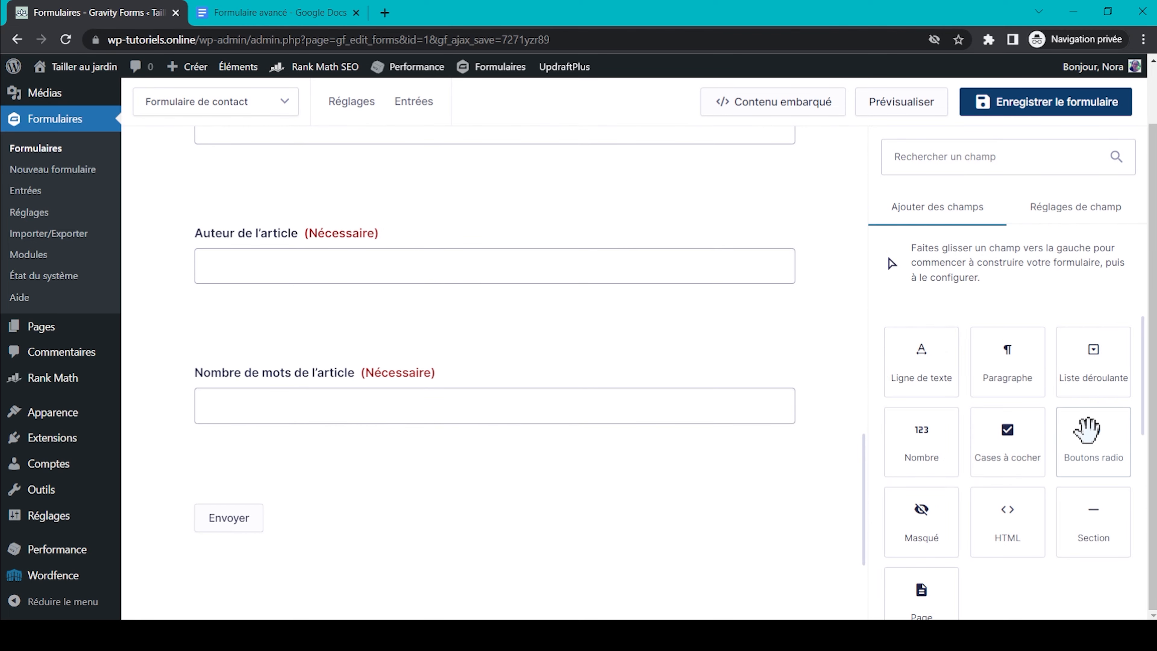
scroll(1087, 431, "down", 4)
scroll(1086, 431, "down", 3)
left_click_drag(1006, 494, 387, 470)
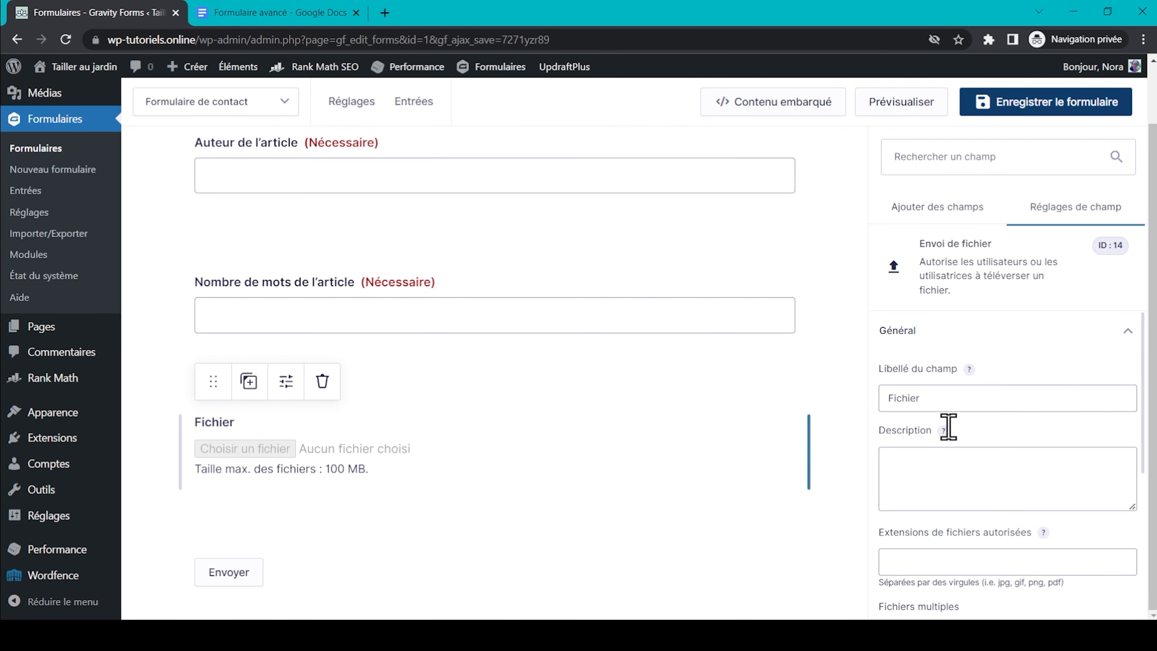
double_click(946, 396)
type("Corps de l'article")
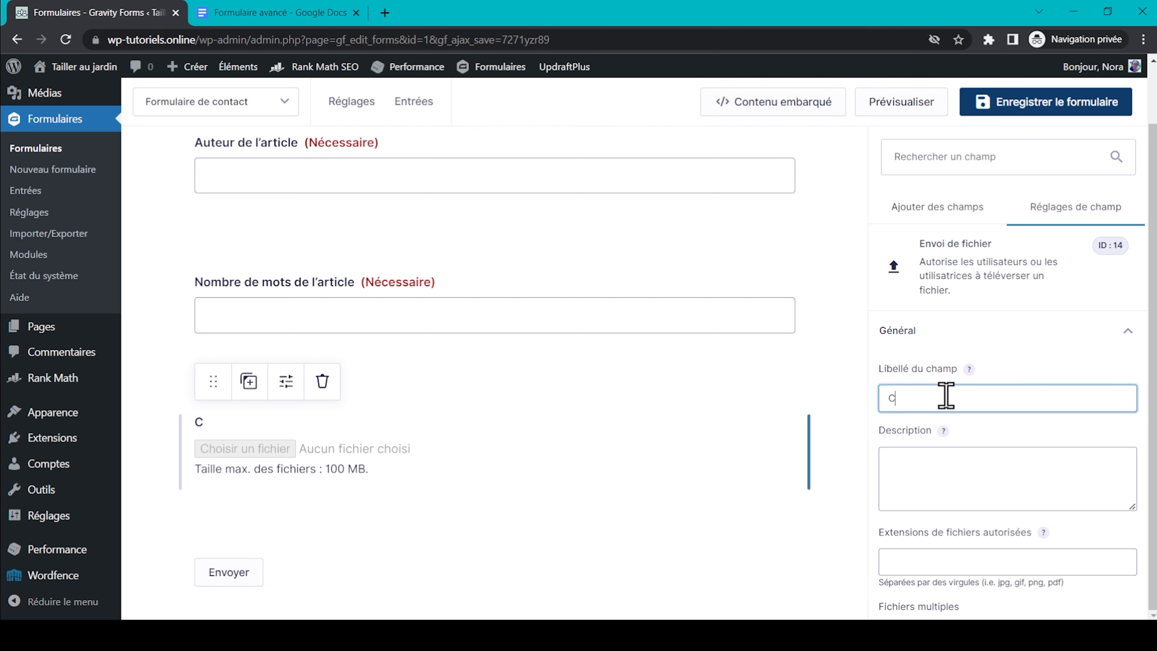
scroll(1085, 453, "down", 3)
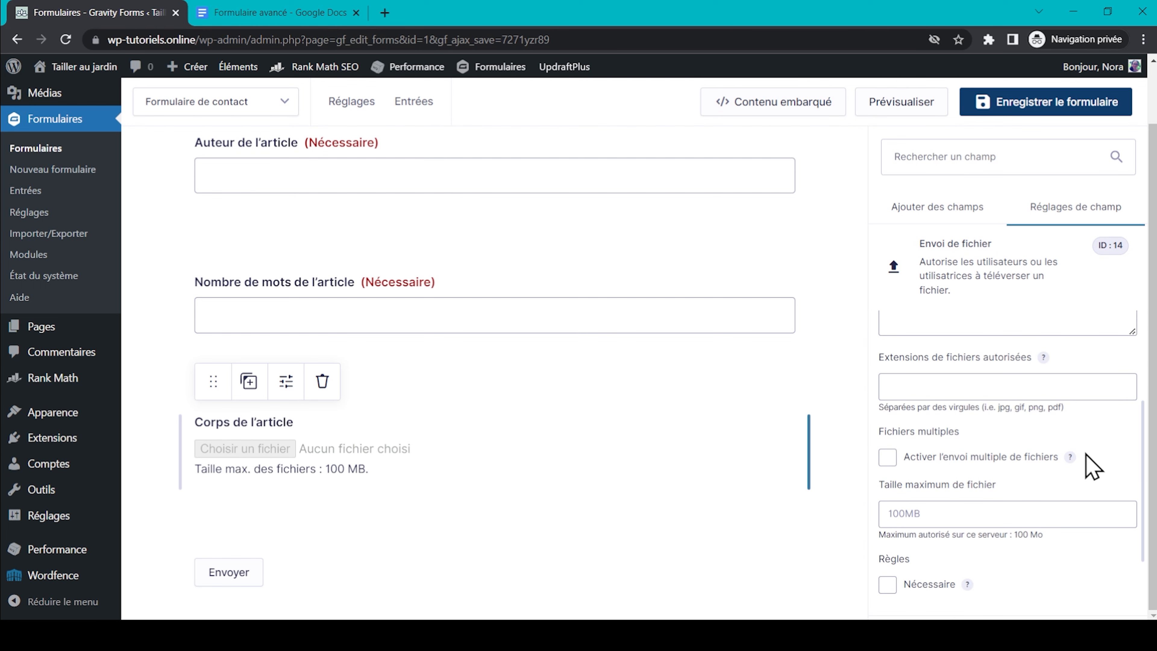
left_click(887, 584)
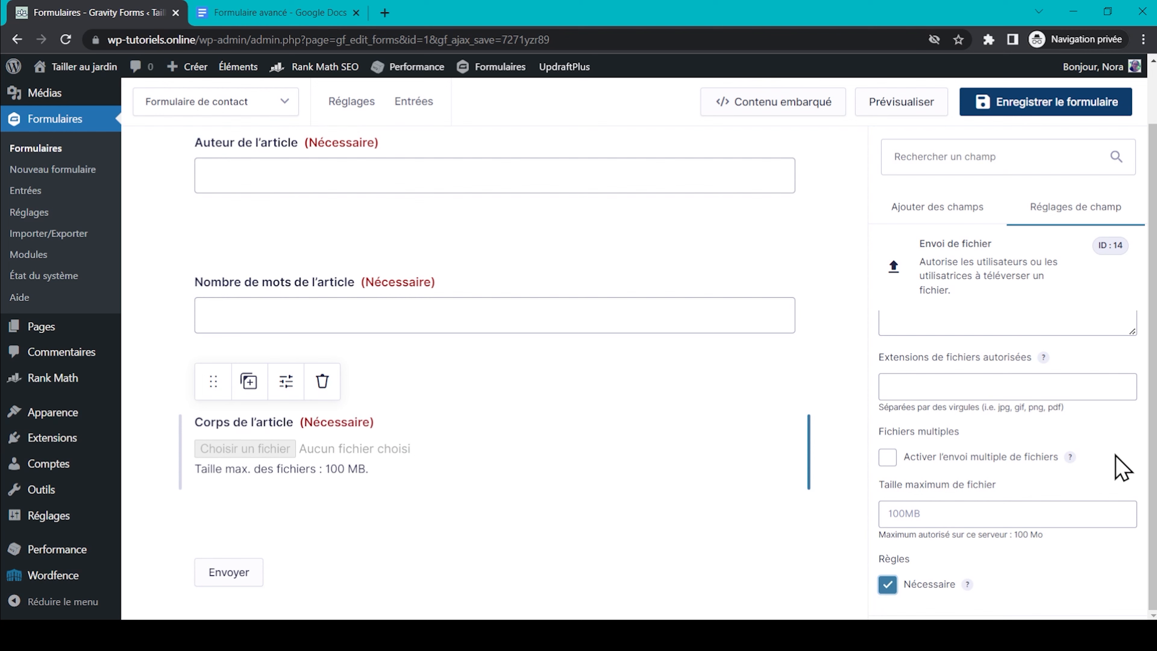
Limit Corps de l'article uploads to a 1MB maximum file size.
scroll(1115, 456, "up", 1)
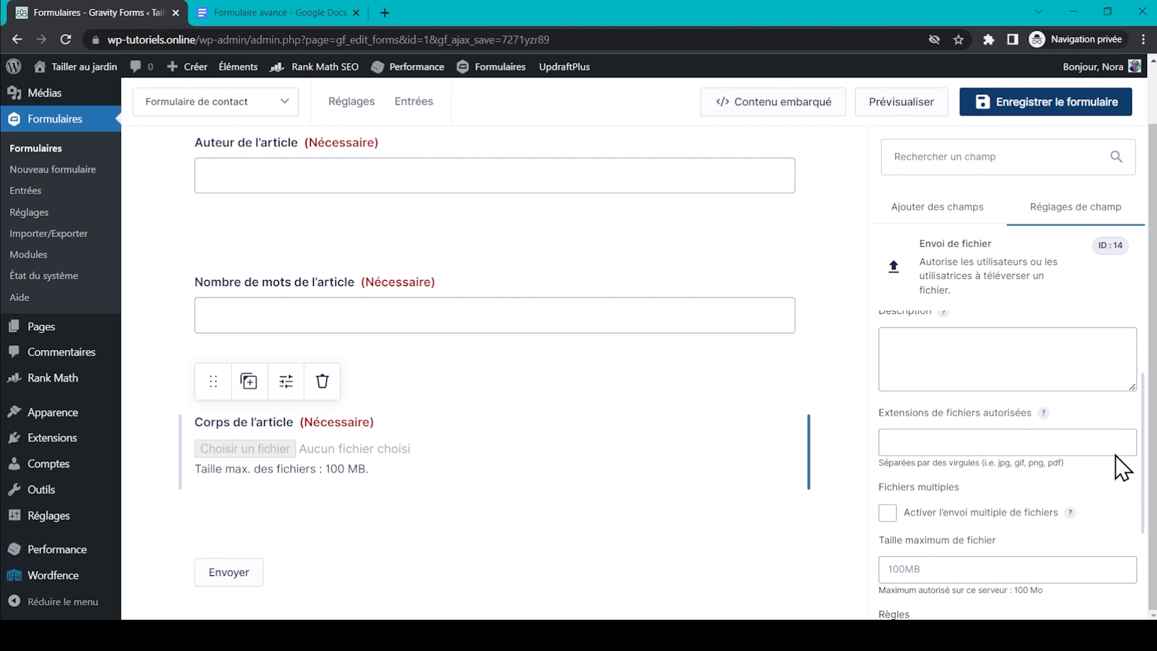
scroll(1114, 453, "down", 1)
left_click(1038, 512)
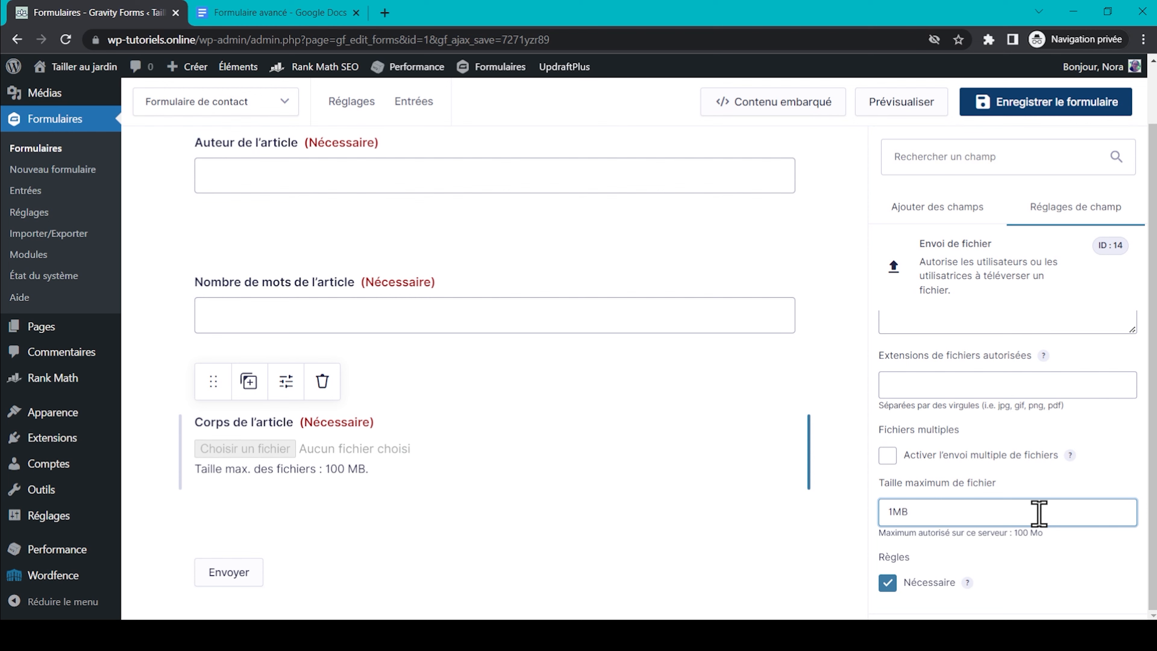
left_click(1118, 563)
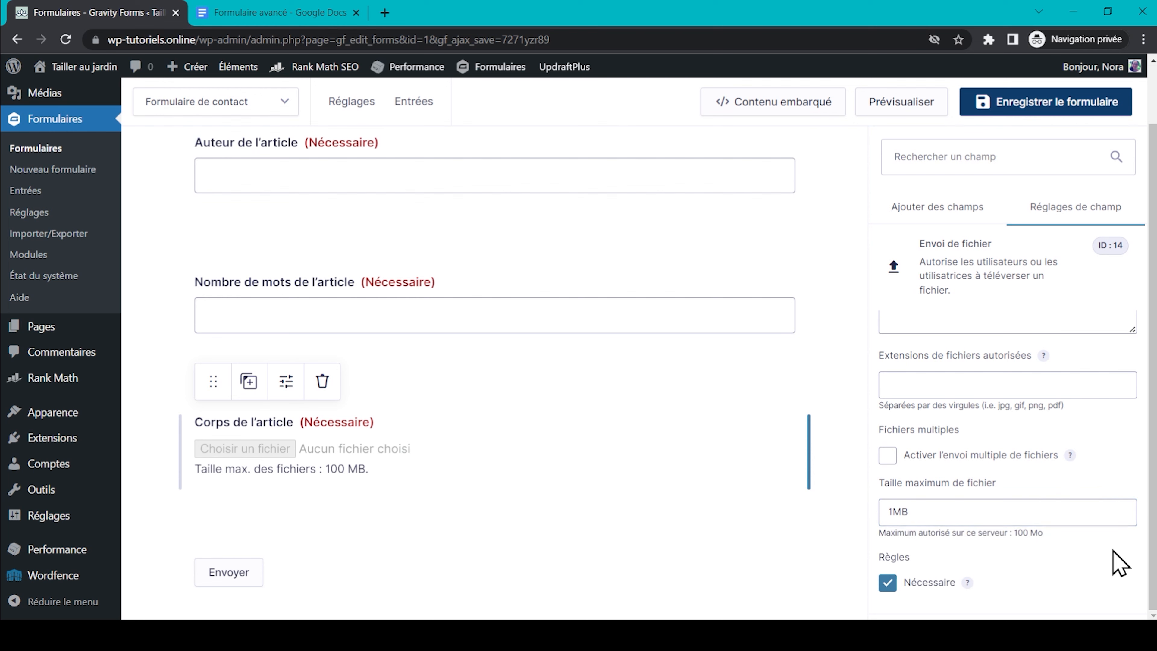
scroll(1118, 563, "down", 3)
Show Corps de l'article only when Objet de la demande is Soumission d'un article.
left_click(1127, 600)
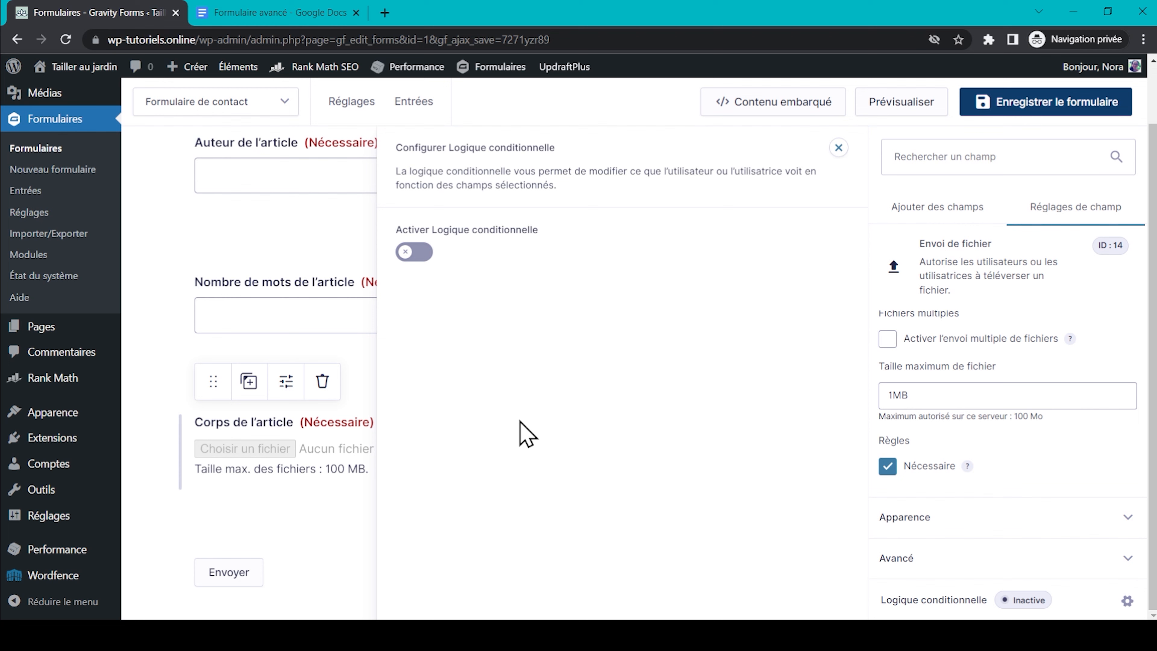
left_click(420, 249)
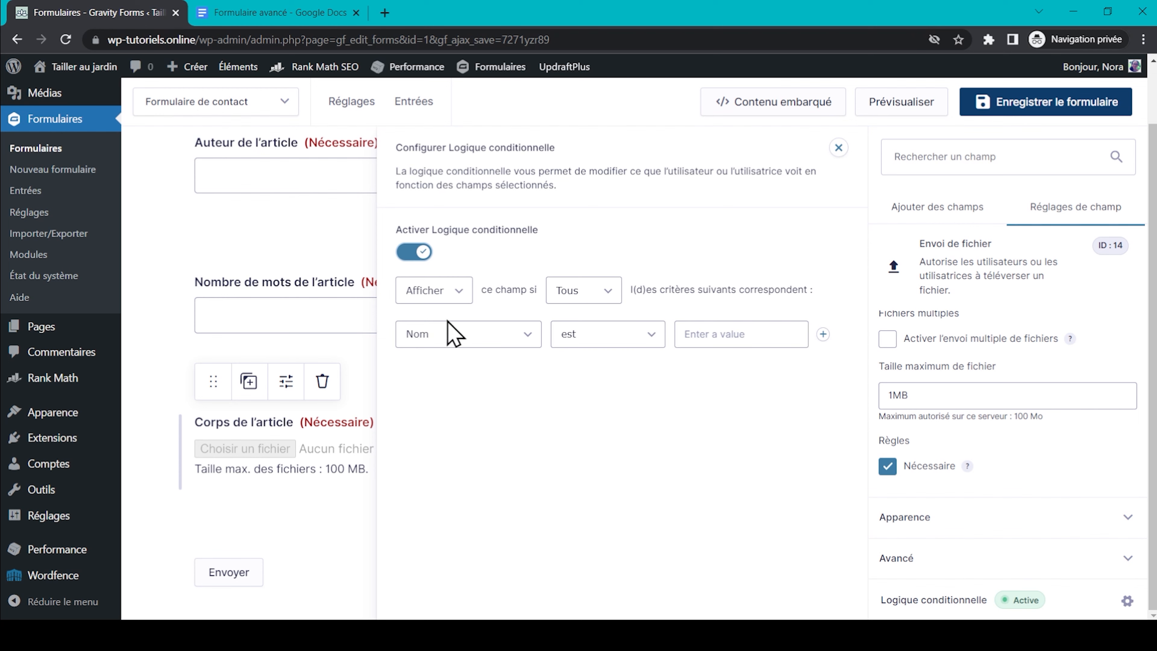
left_click(491, 335)
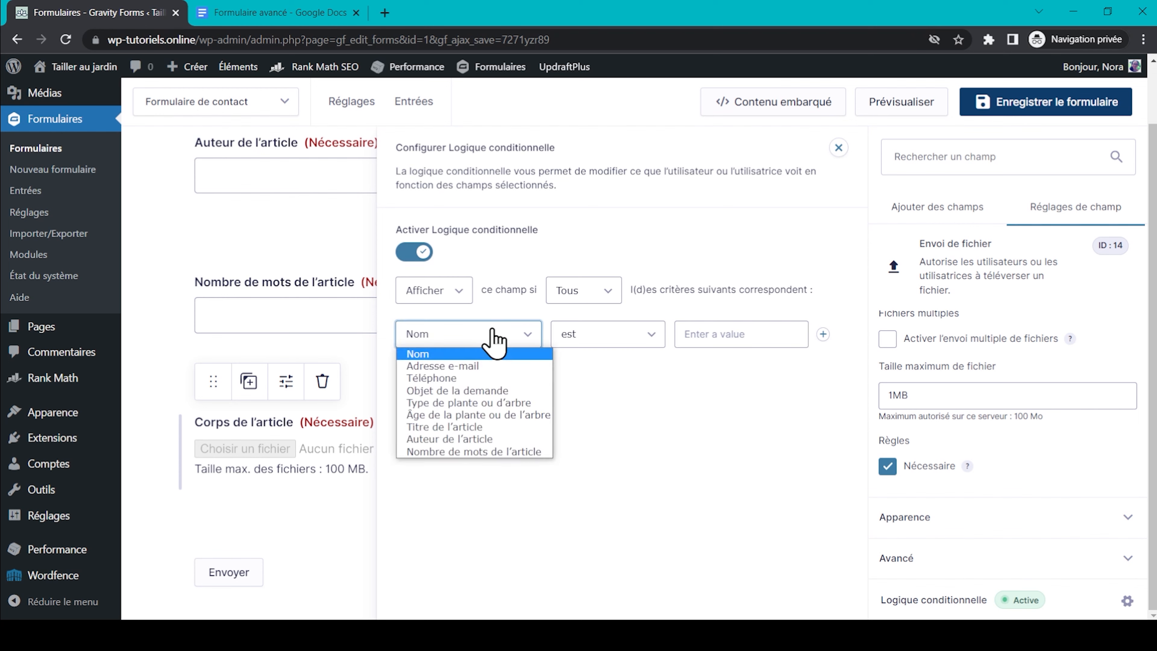
left_click(497, 393)
left_click(738, 339)
left_click(757, 379)
left_click(1028, 98)
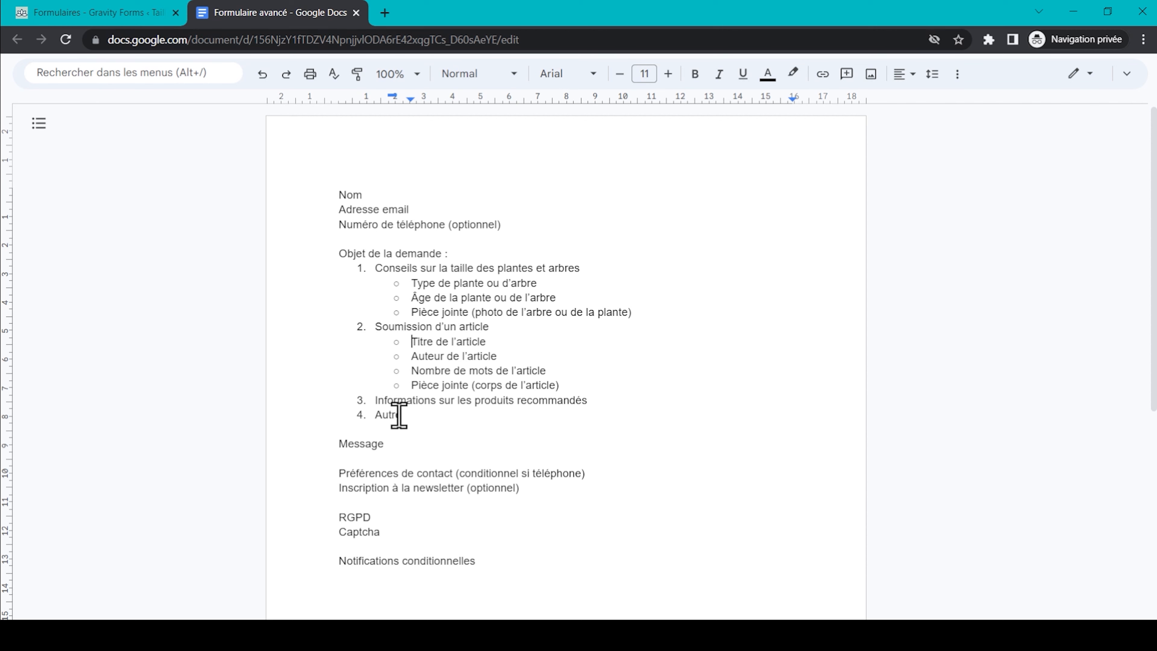
Add a required paragraph field labelled 'Message' below Corps de l'article.
scroll(399, 414, "down", 2)
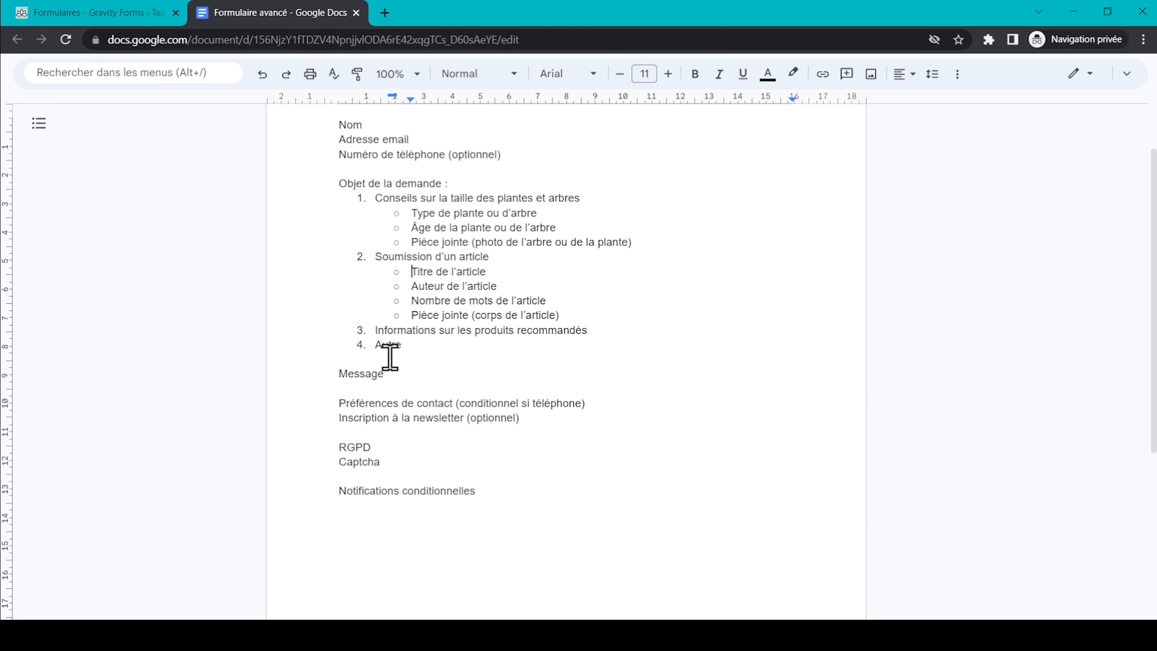
left_click(101, 13)
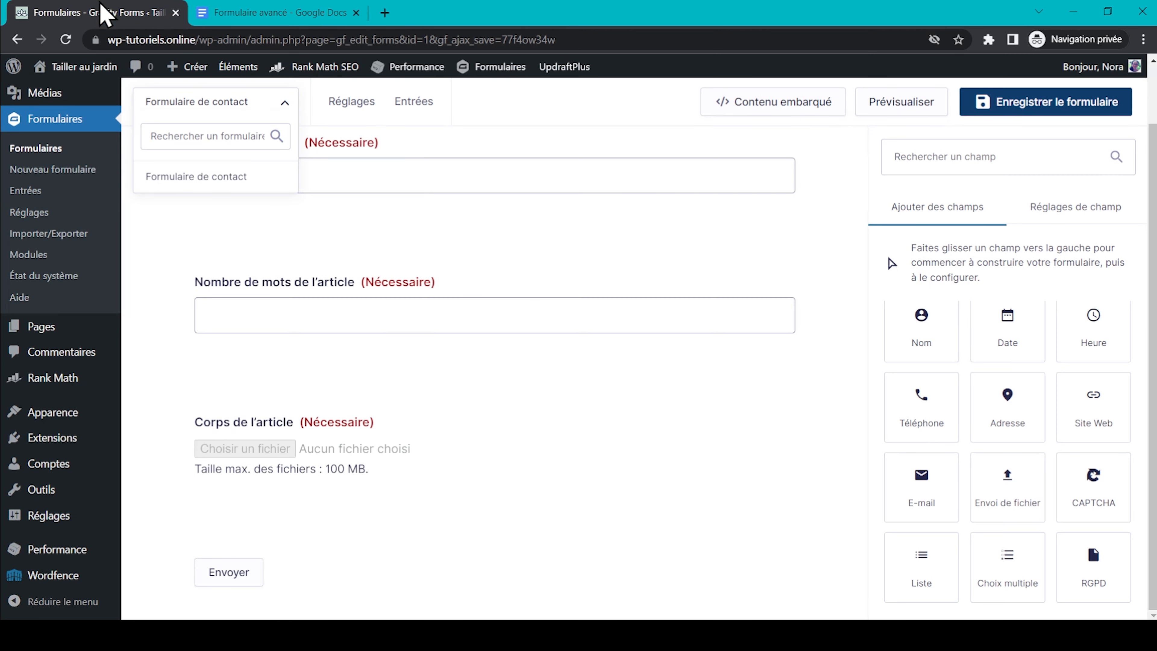
scroll(1032, 451, "up", 5)
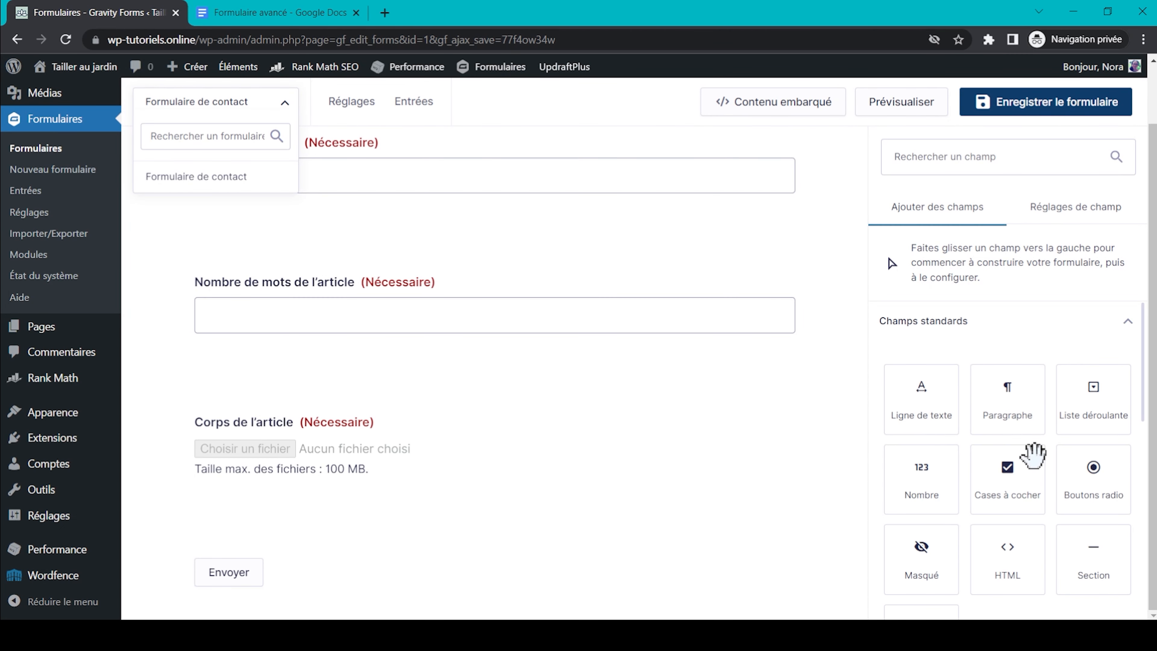
left_click_drag(1007, 401, 428, 558)
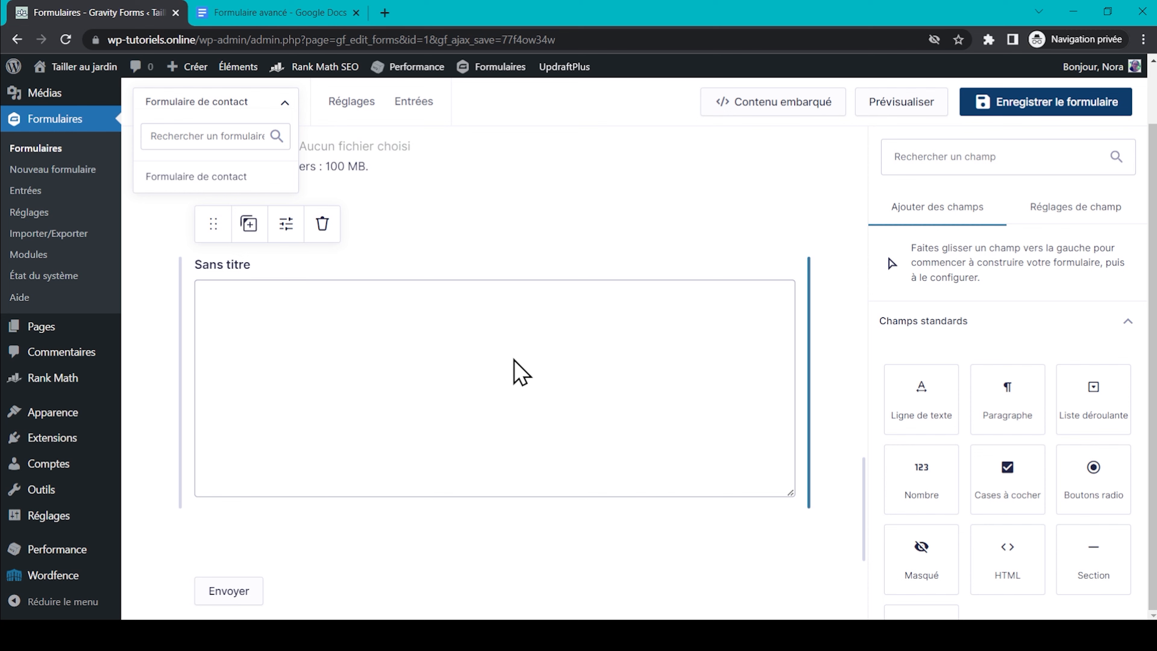
left_click(519, 372)
scroll(994, 388, "up", 3)
left_click(960, 396)
type("Message")
scroll(960, 396, "down", 3)
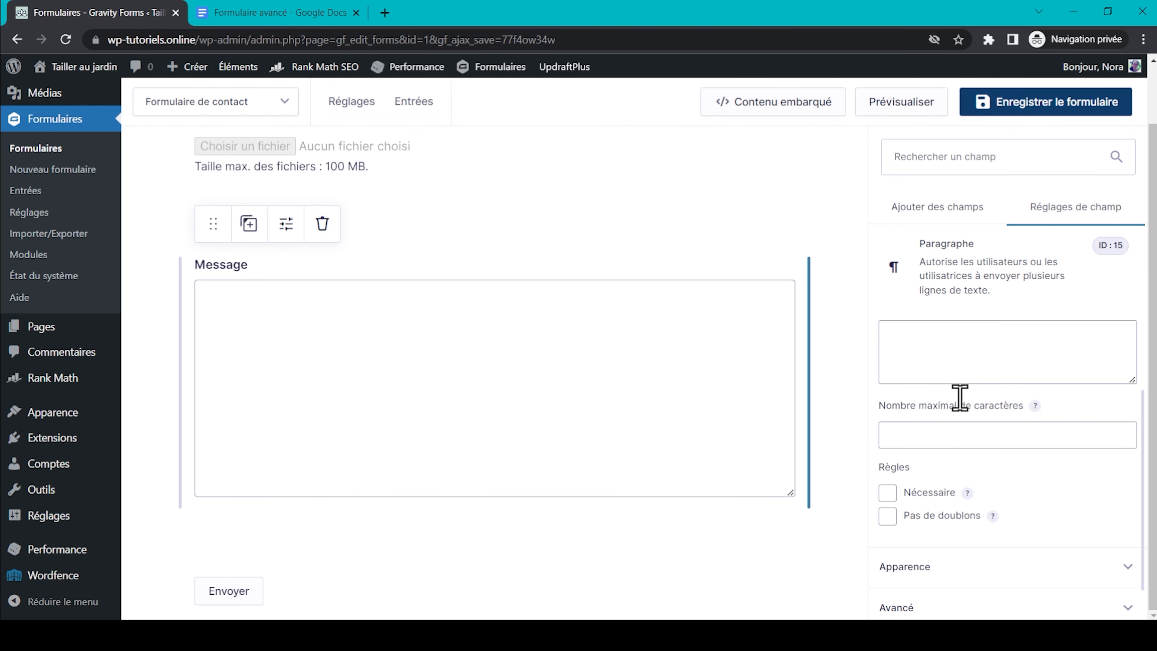
left_click(887, 492)
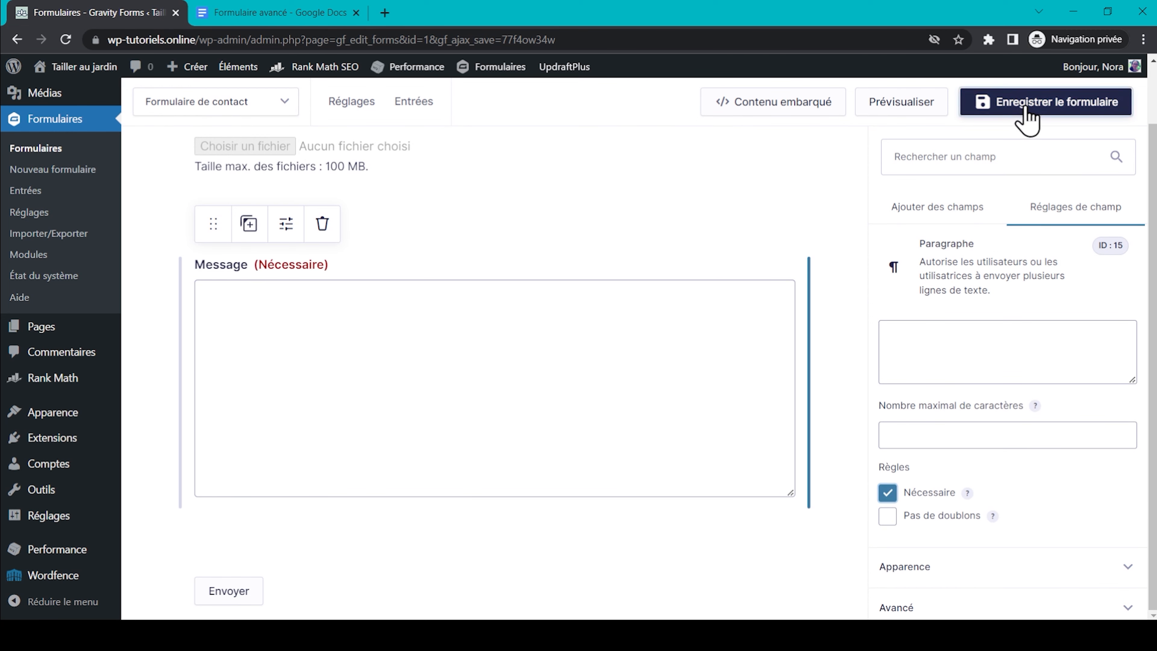
Save the contact form and return to the form plan document.
left_click(1026, 109)
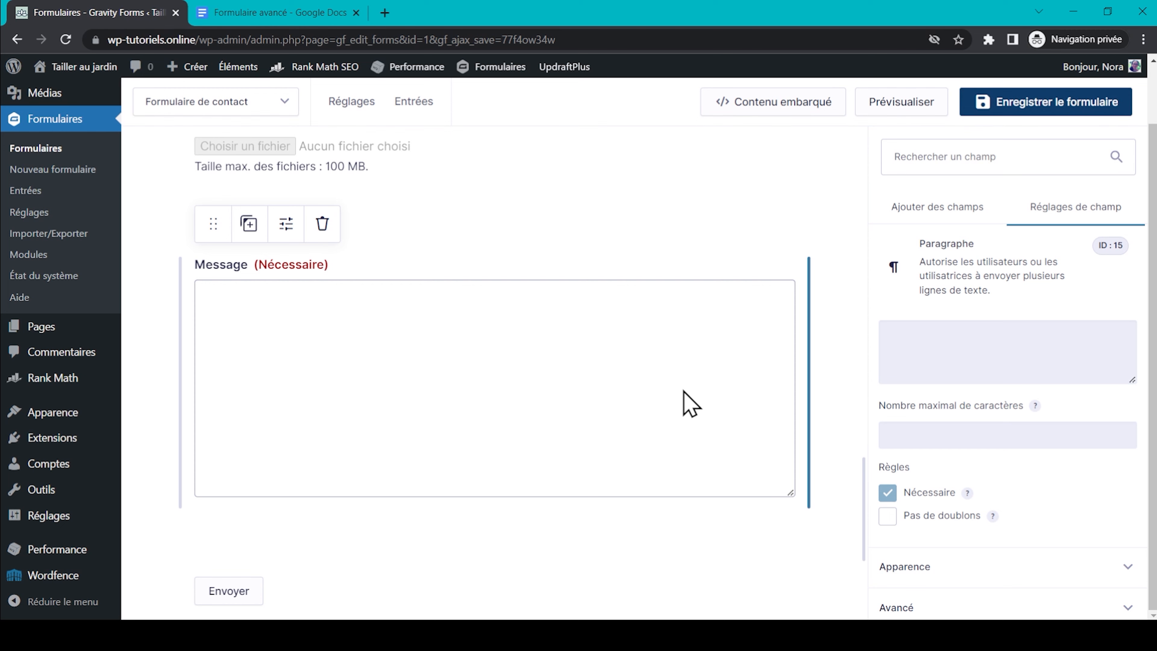
scroll(690, 403, "up", 15)
scroll(685, 401, "up", 5)
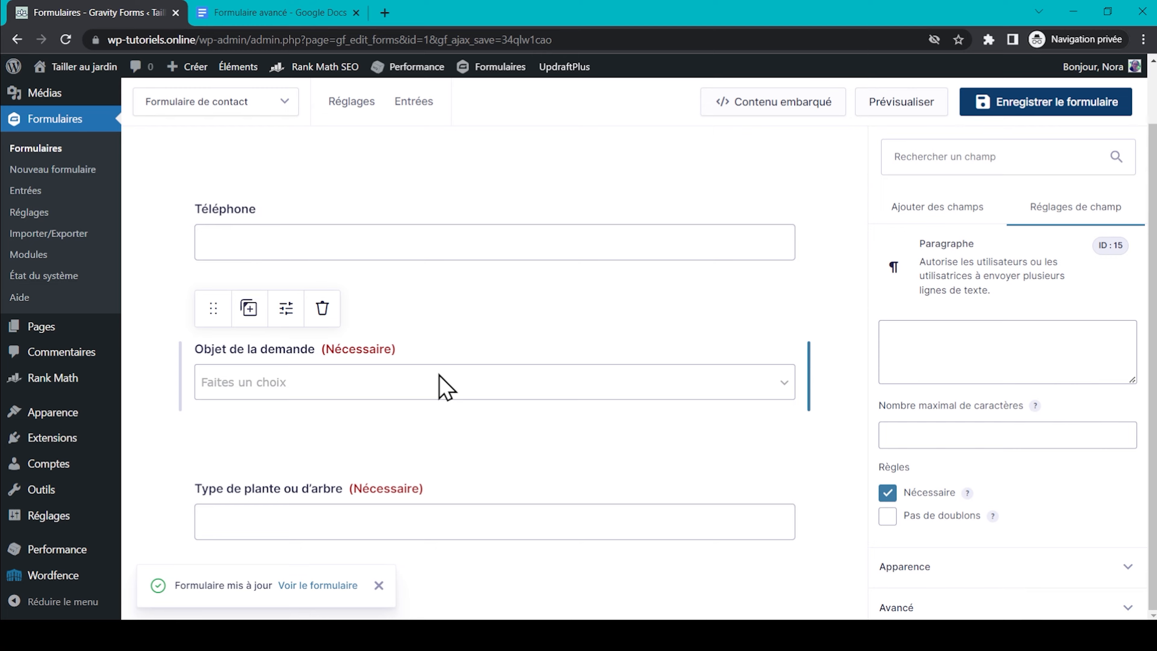
scroll(439, 387, "down", 5)
key("ctrl+Tab")
Add a radio button field labelled 'Préférence de contact' after Message.
triple_click(416, 400)
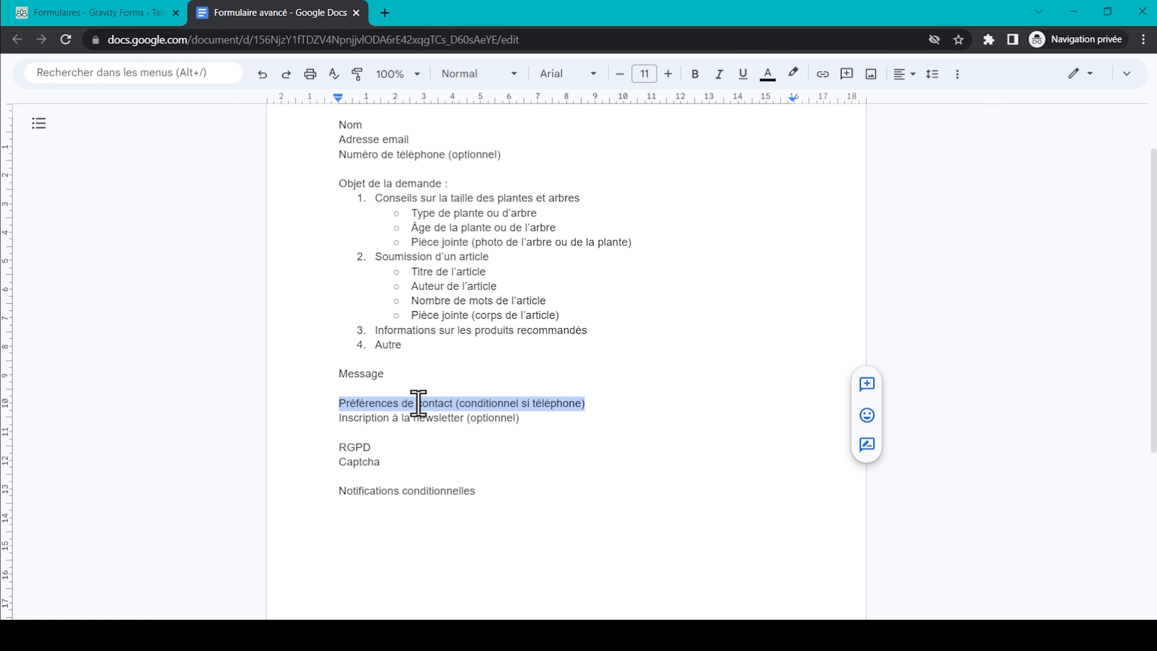
left_click(87, 13)
scroll(1066, 396, "up", 3)
left_click(948, 207)
left_click(1092, 479)
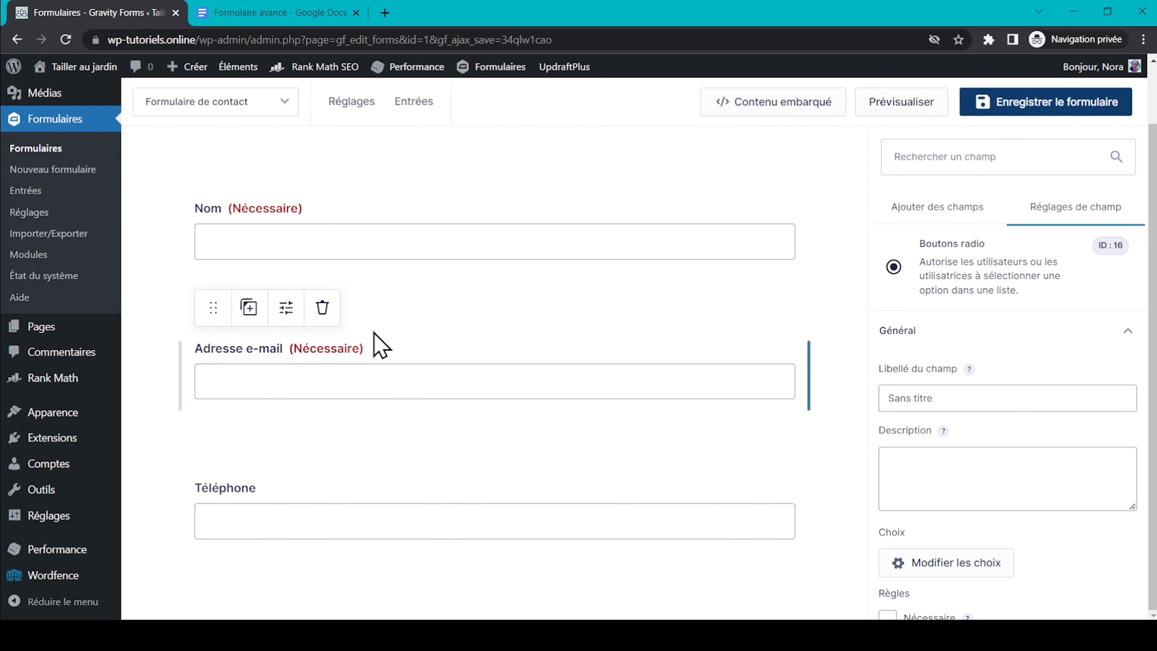
scroll(369, 496, "down", 10)
scroll(369, 496, "down", 10)
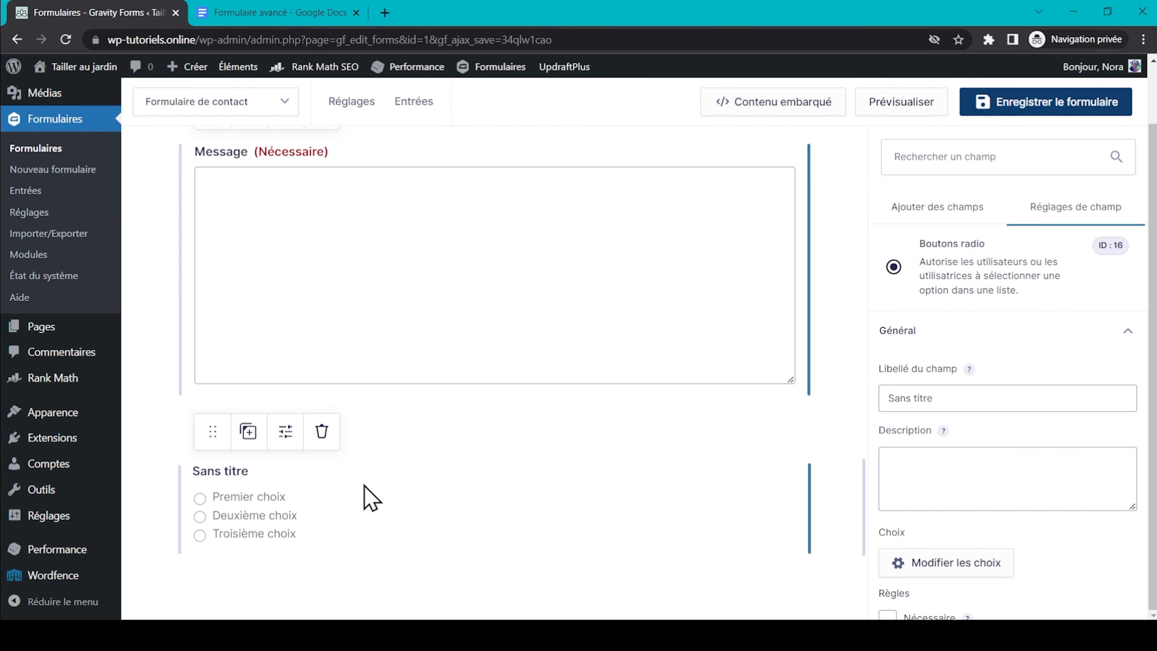
triple_click(967, 408)
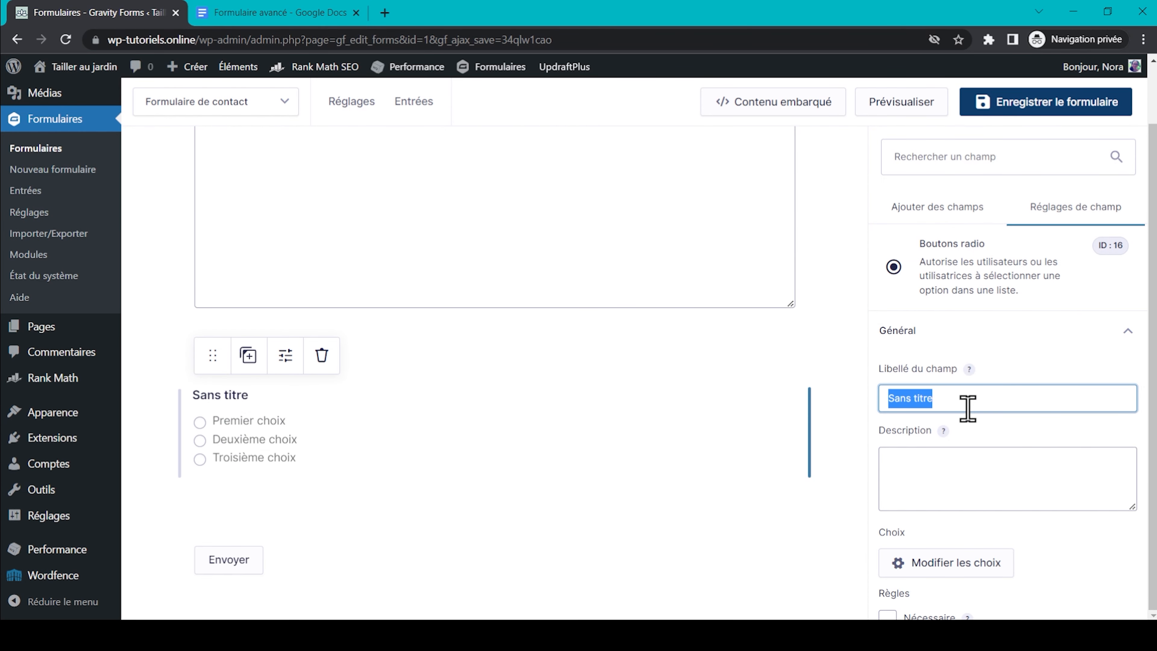
type("Préférence de contact")
Set its choices to Adresse e-mail and Téléphone, drop the third choice, and make it required.
scroll(1045, 439, "down", 4)
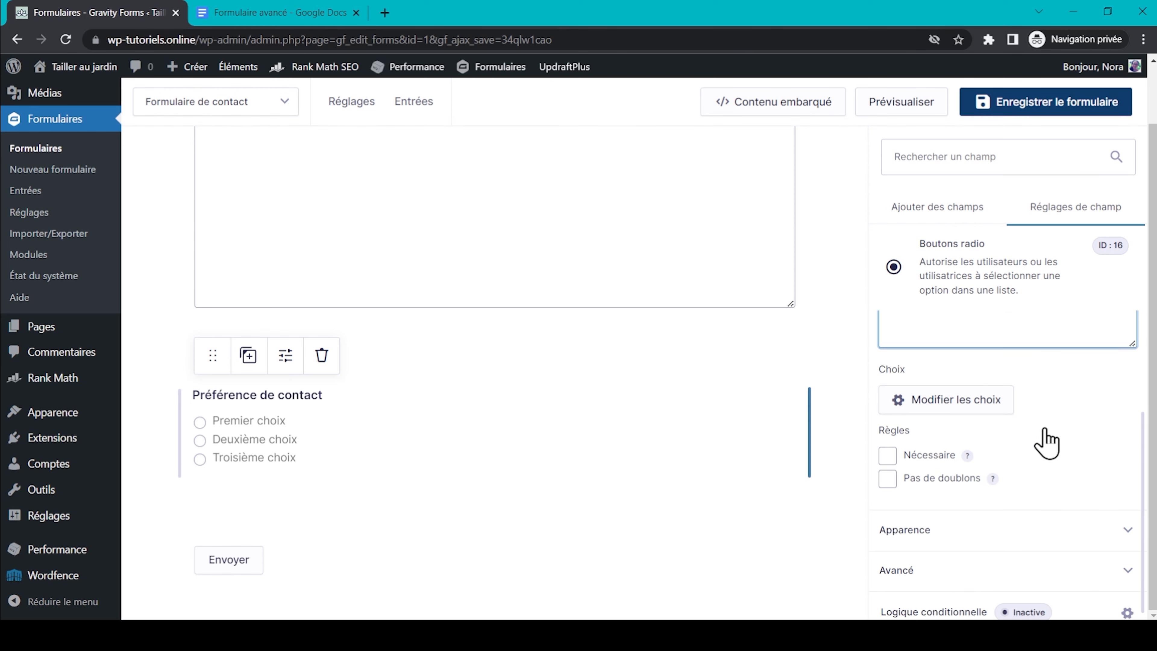
left_click(954, 400)
triple_click(626, 259)
type("Adresse e-mail")
triple_click(615, 295)
type("Téléphone")
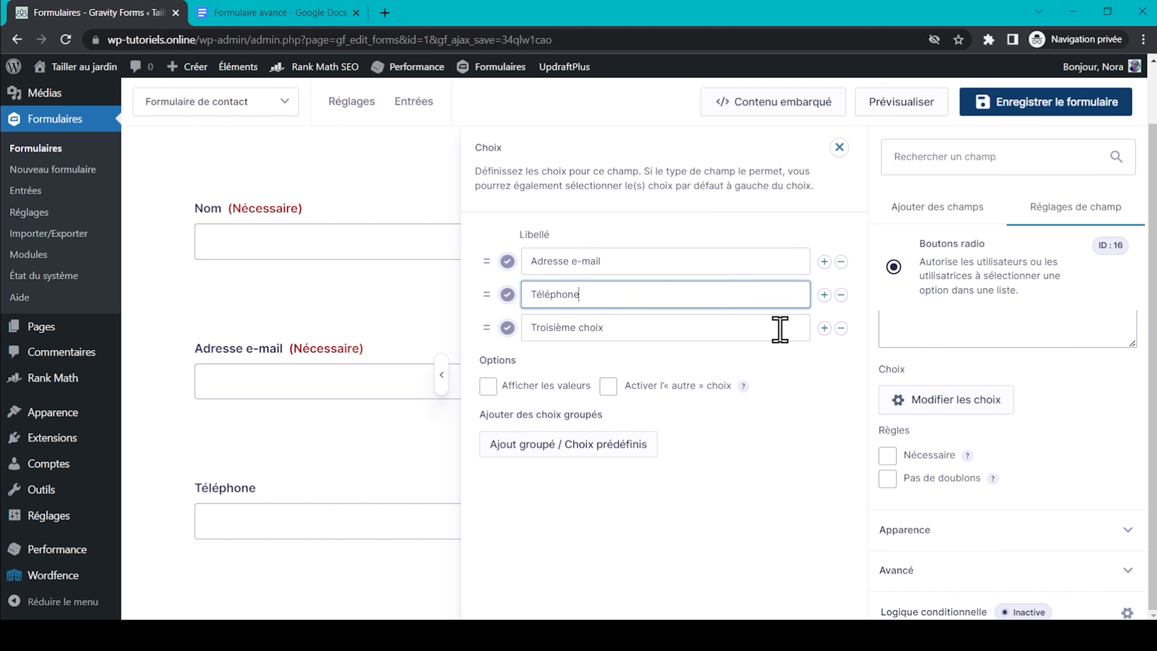
left_click(840, 328)
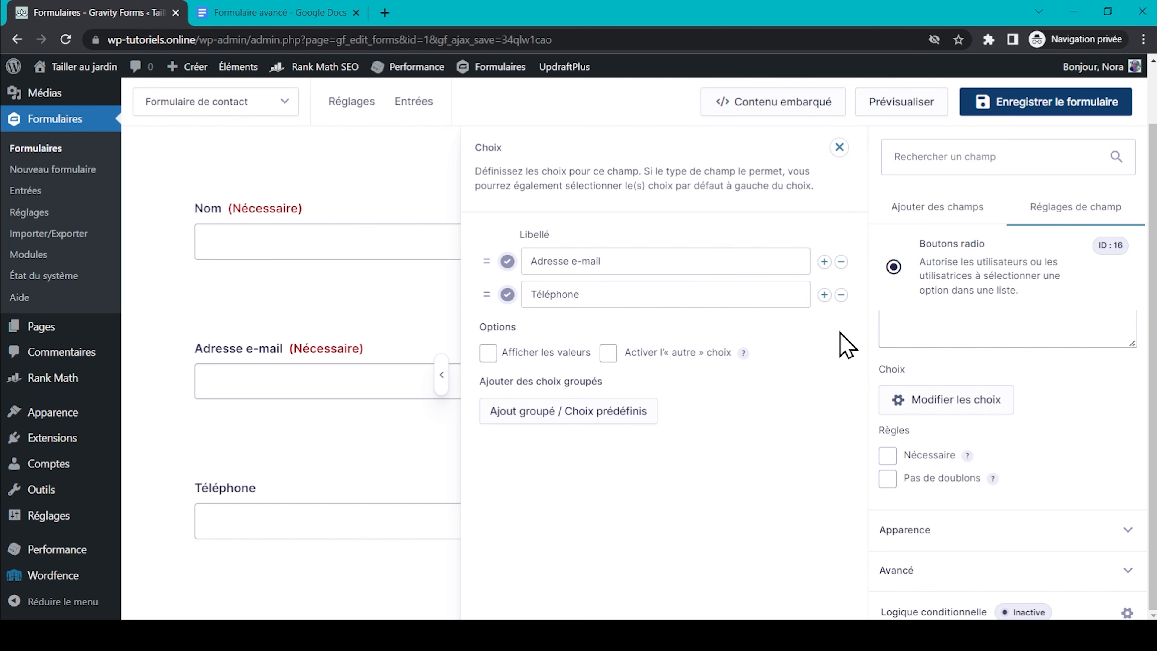
left_click(888, 455)
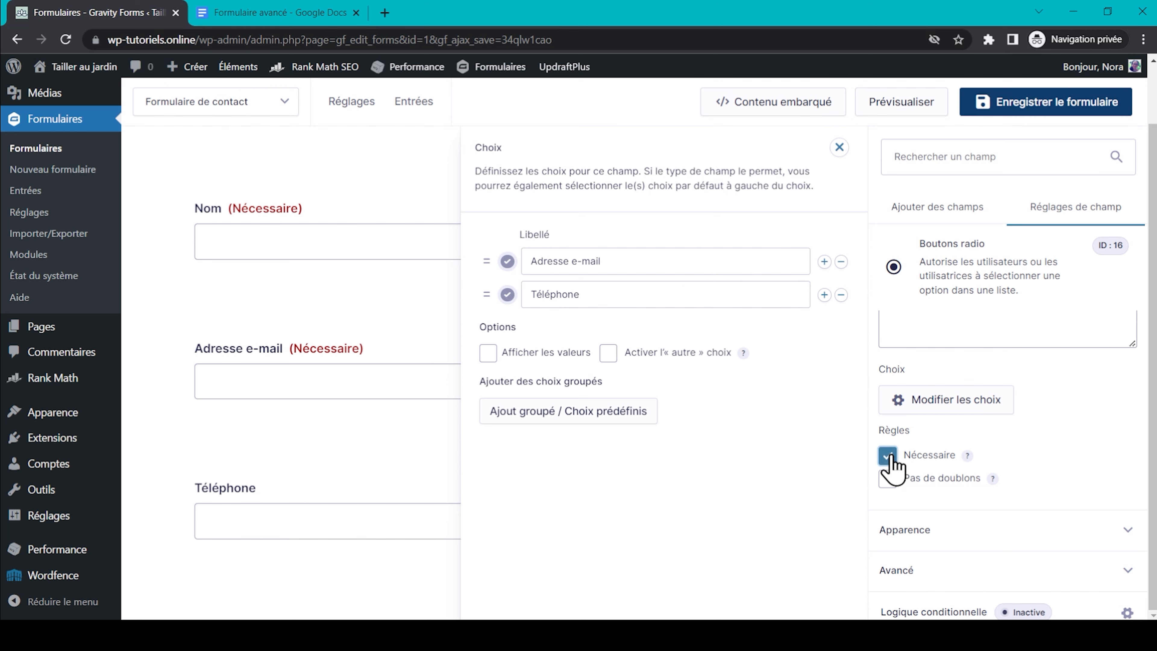
Enable conditional logic so the field shows only when Téléphone is not empty.
scroll(1072, 476, "down", 1)
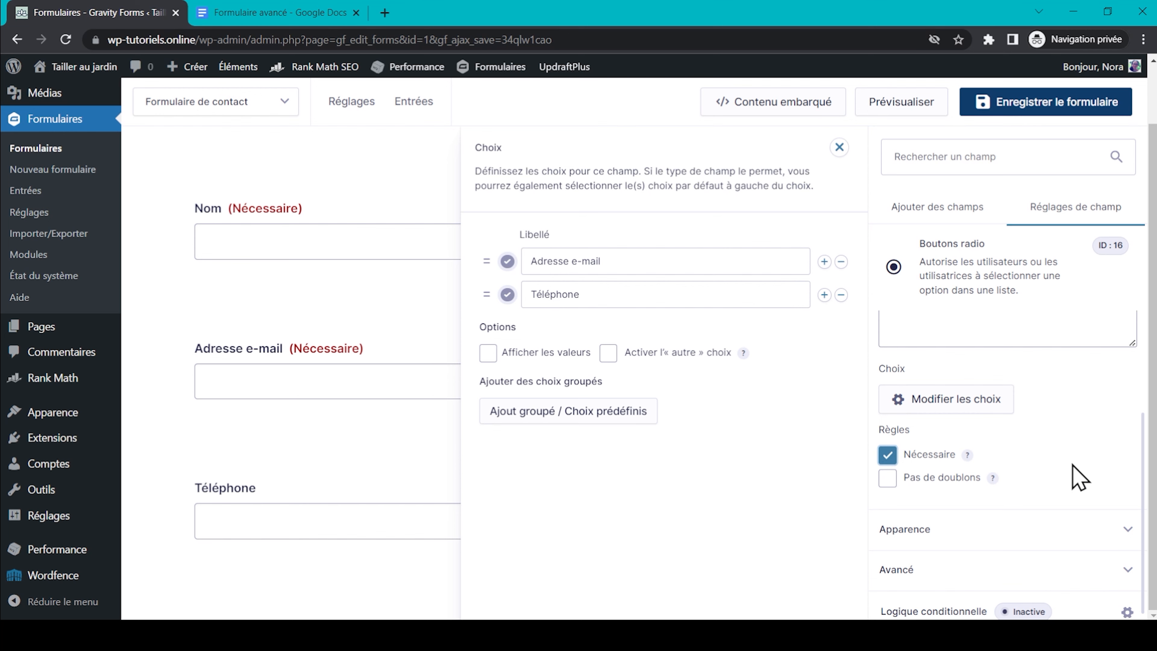
left_click(941, 611)
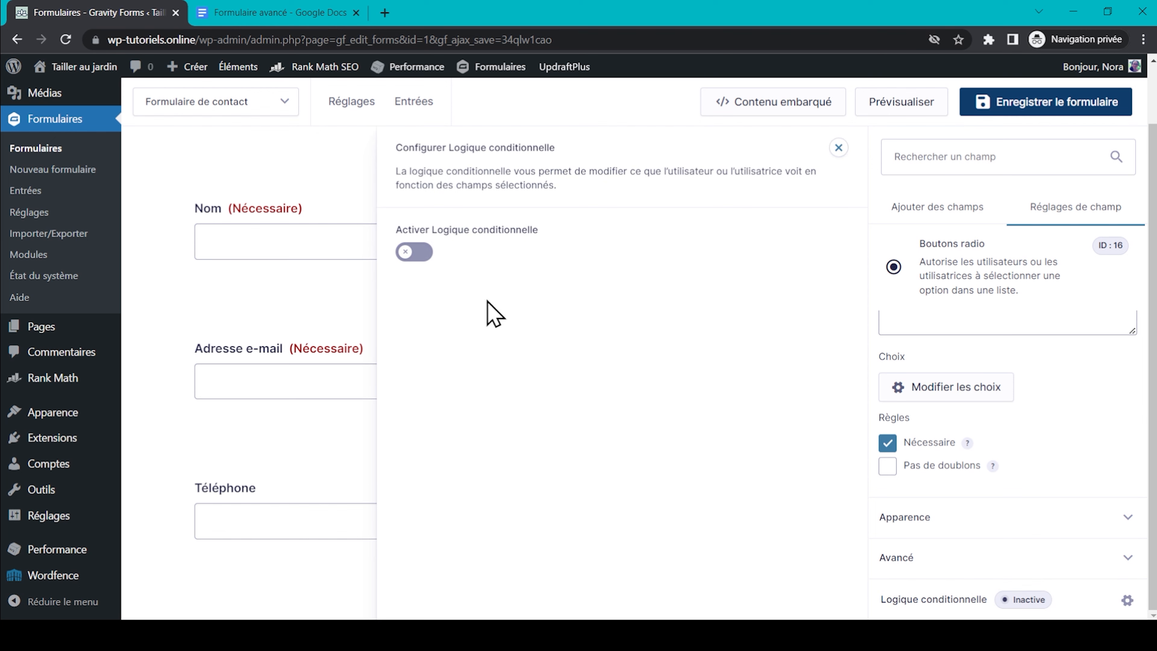
left_click(415, 254)
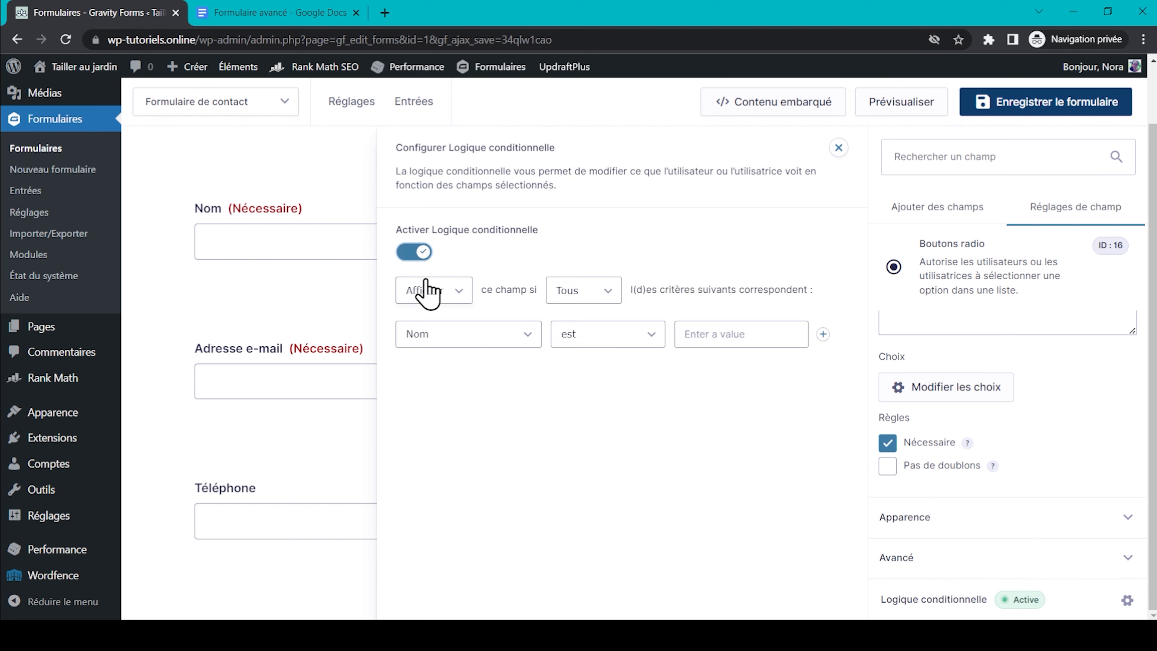
left_click(489, 342)
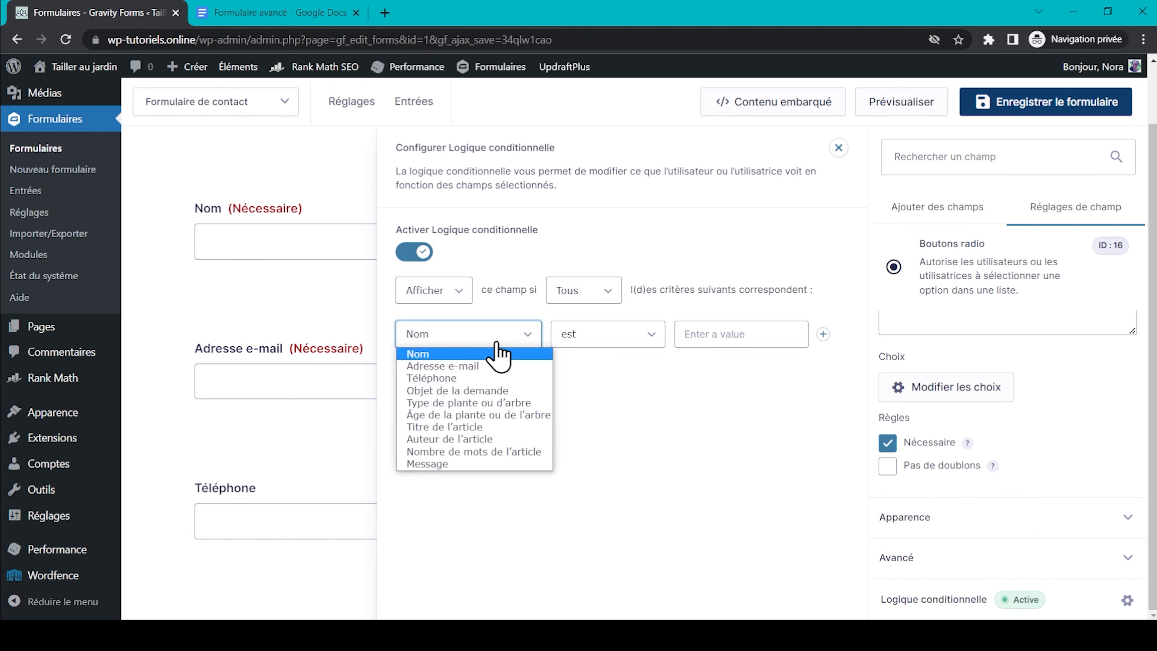
left_click(455, 380)
left_click(614, 340)
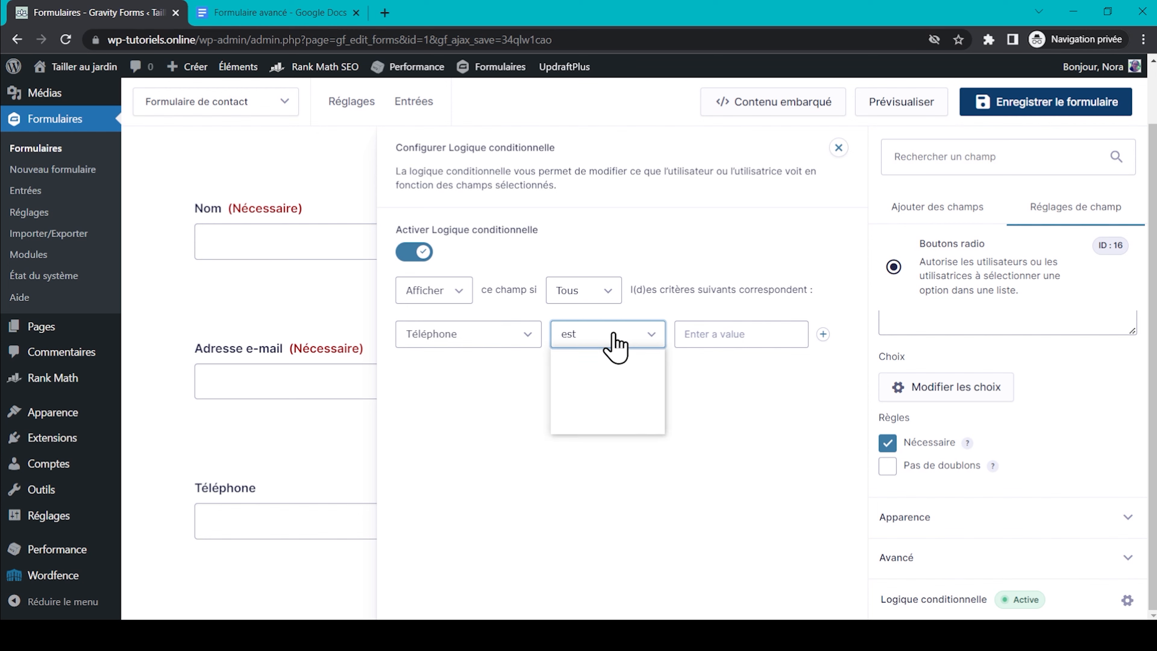
left_click(609, 367)
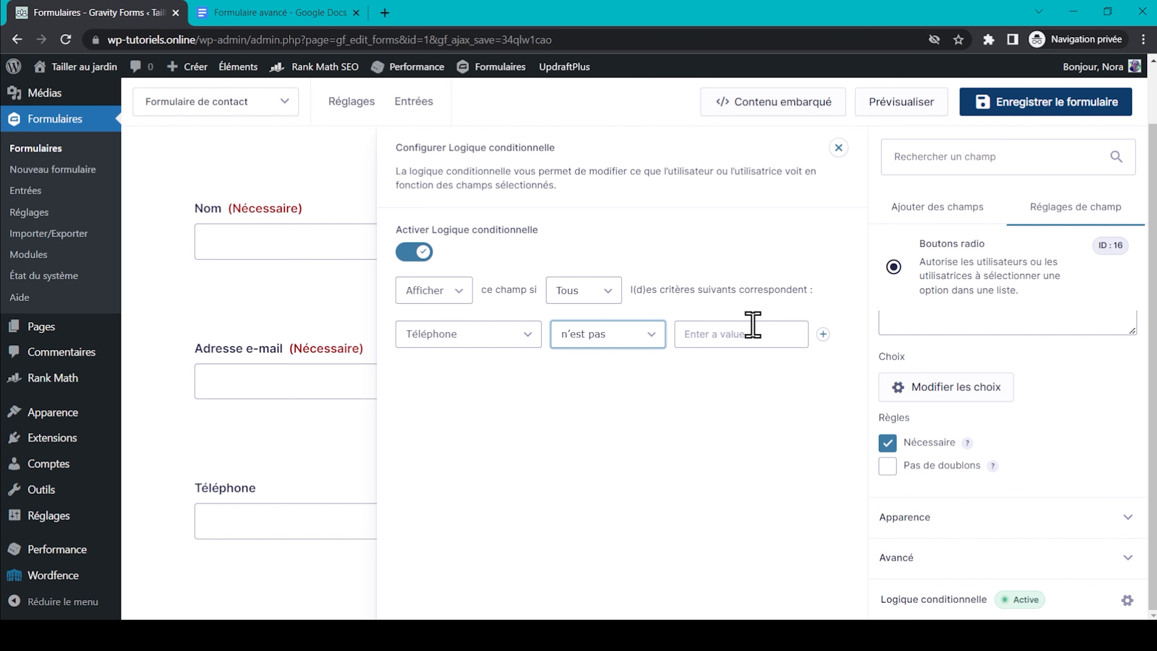
left_click(751, 404)
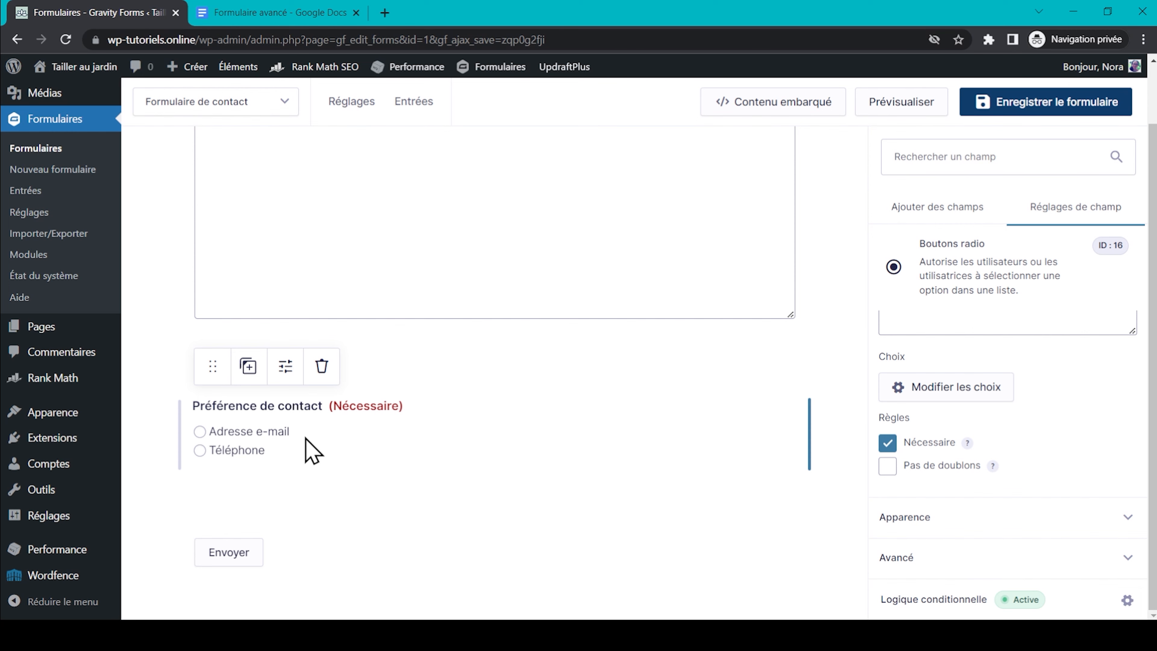
key("ctrl+Tab")
triple_click(407, 417)
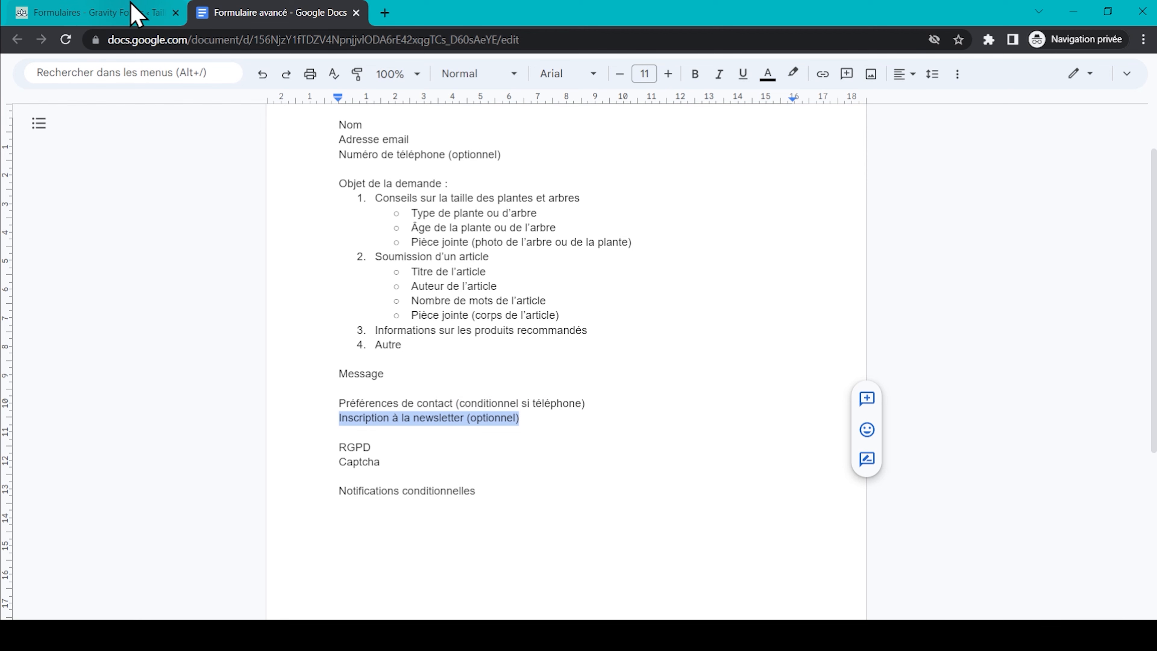
Add a checkbox field labelled 'Souhaitez-vous vous inscrire à notre newsletter'.
left_click(135, 14)
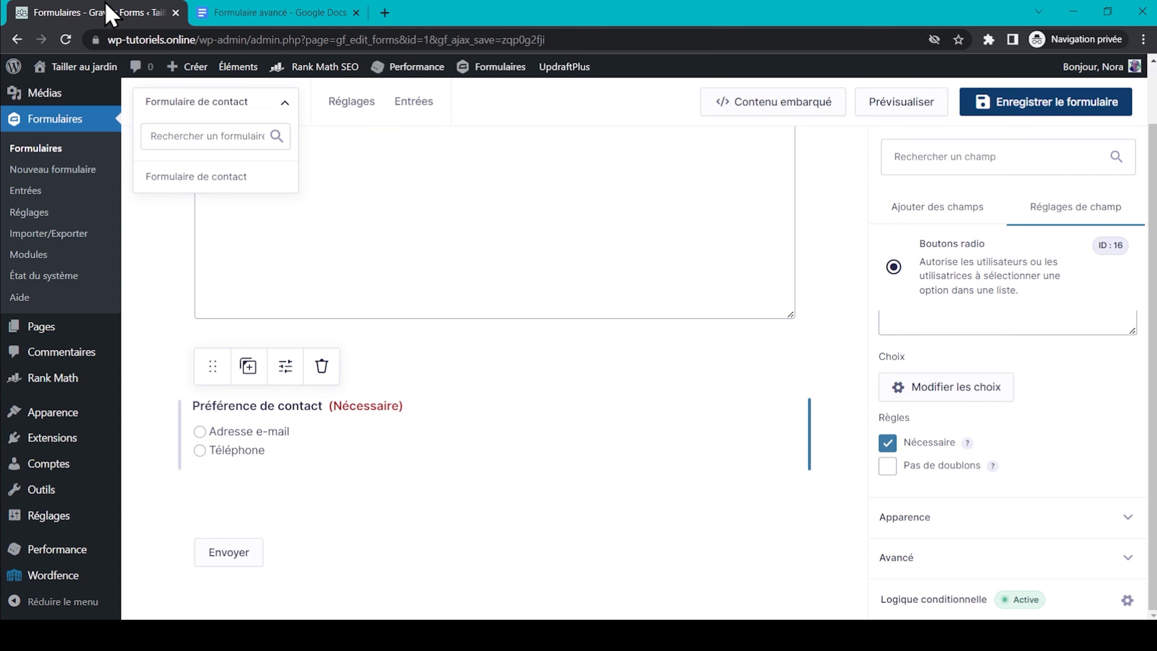
scroll(1056, 413, "up", 3)
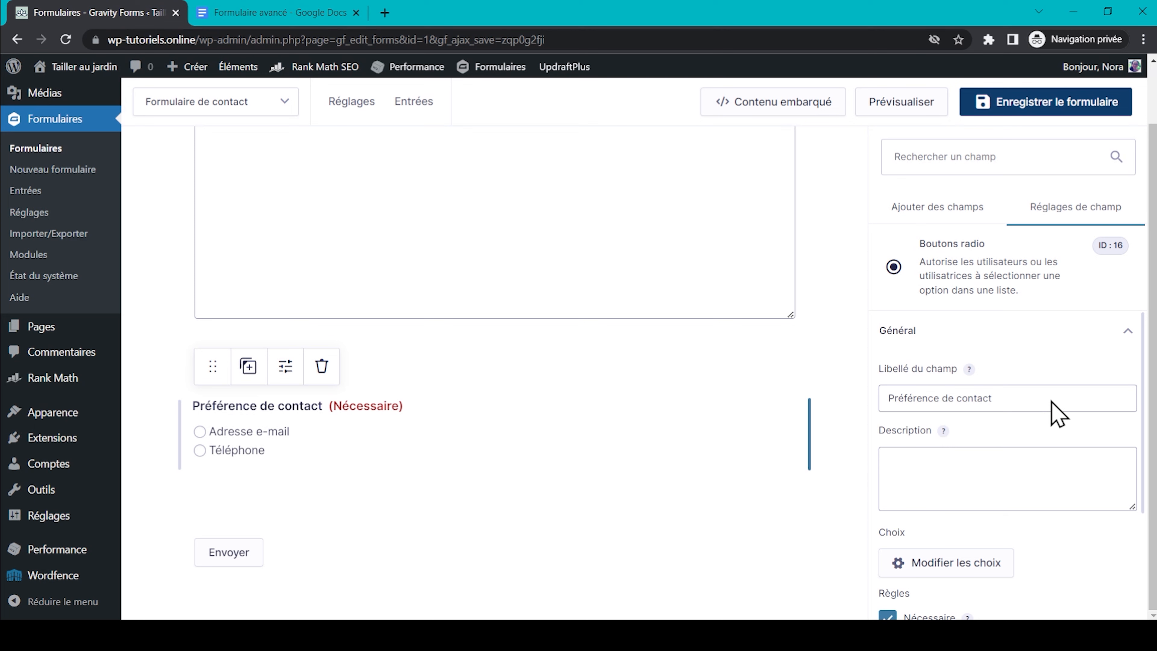
left_click(938, 210)
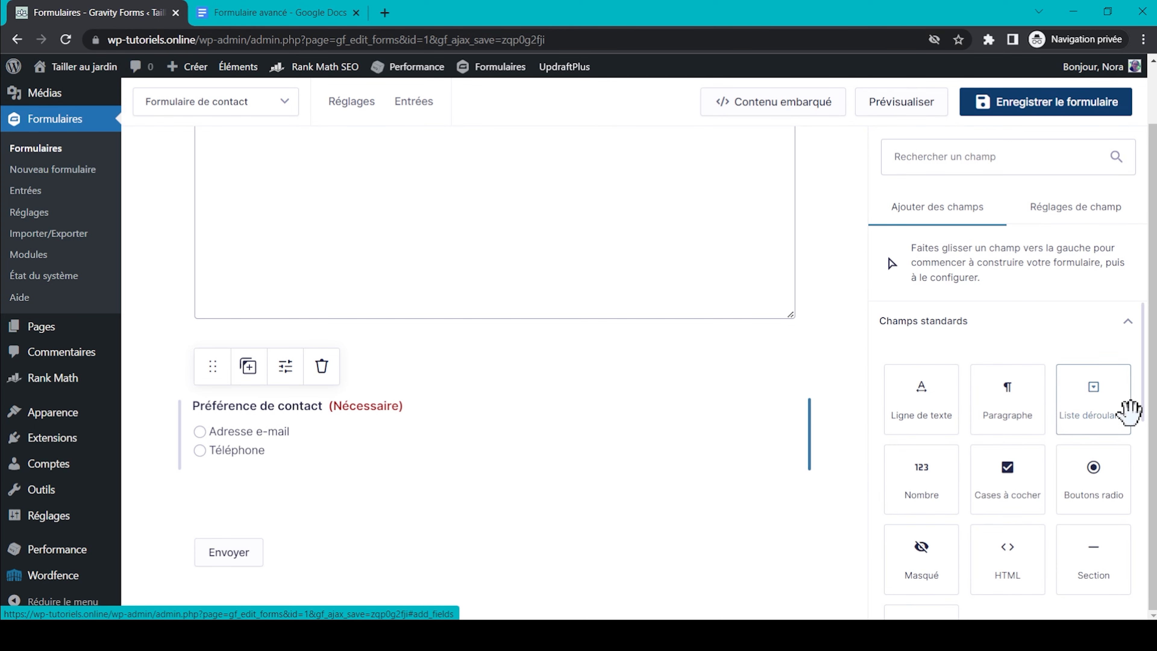
scroll(1048, 410, "down", 2)
left_click(1007, 405)
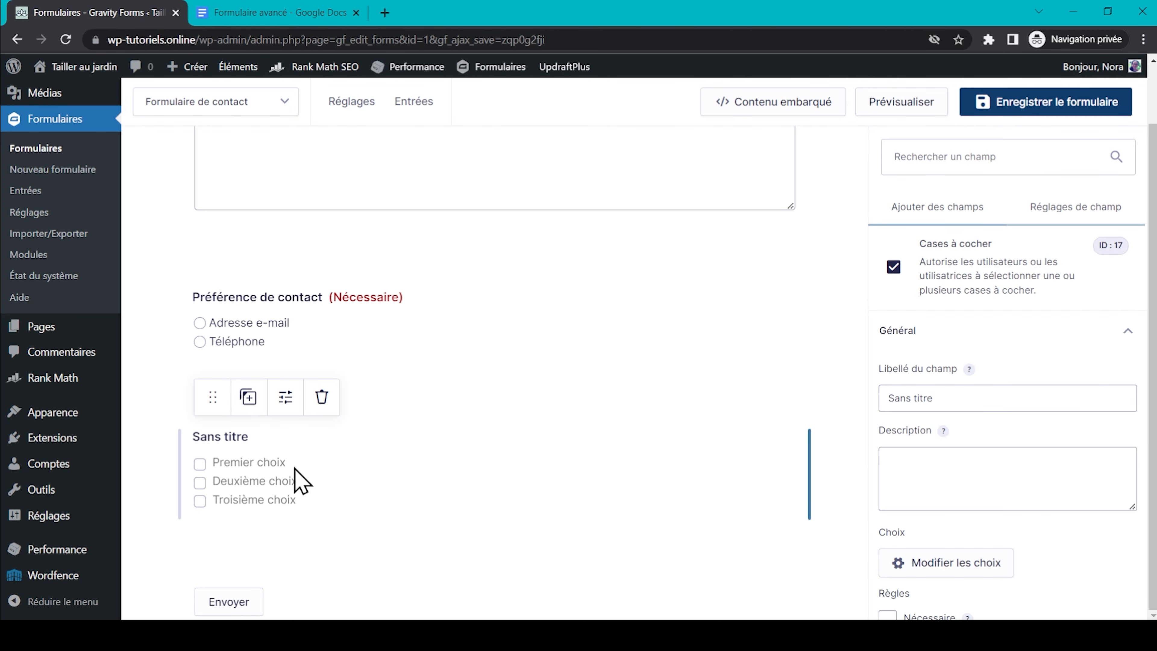
triple_click(977, 408)
type("So")
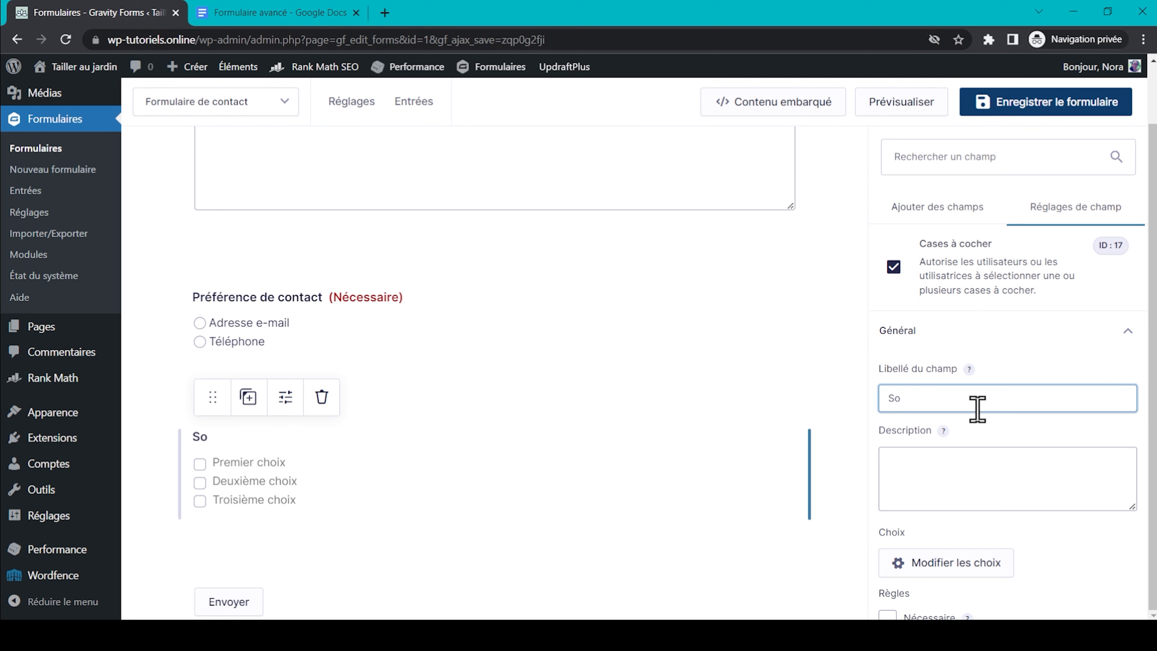
type("uh")
type("aitez-vous vous inscrire à notre newsletter")
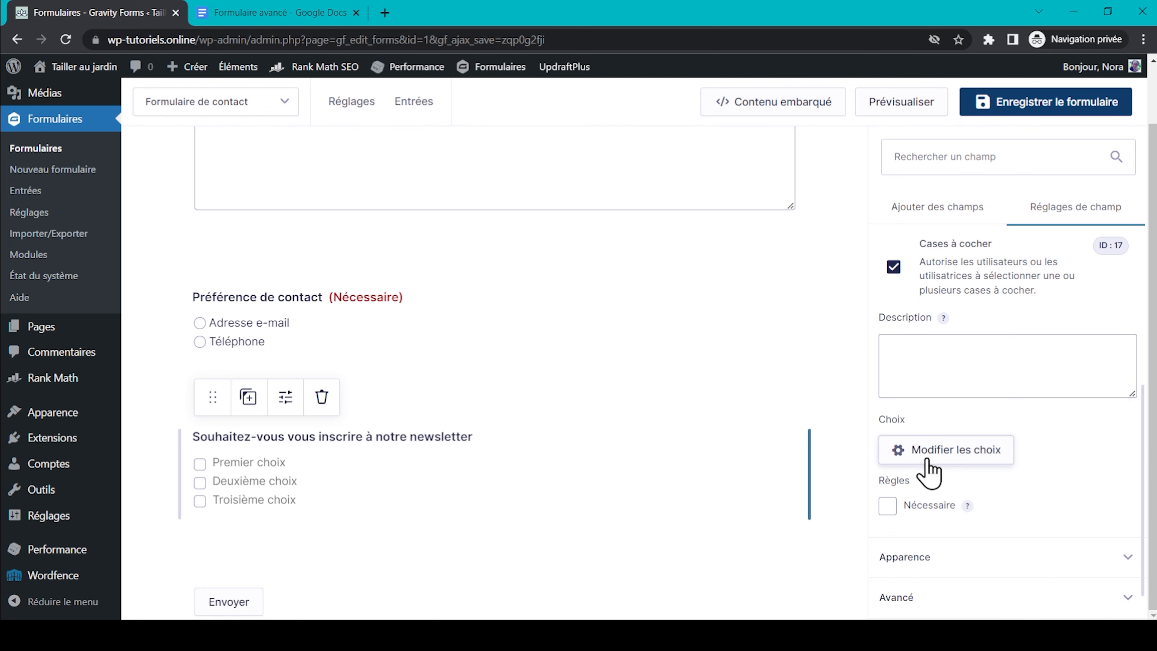
Cut its choices down to a single Oui and finish the label with '(optionnel)'.
left_click(924, 451)
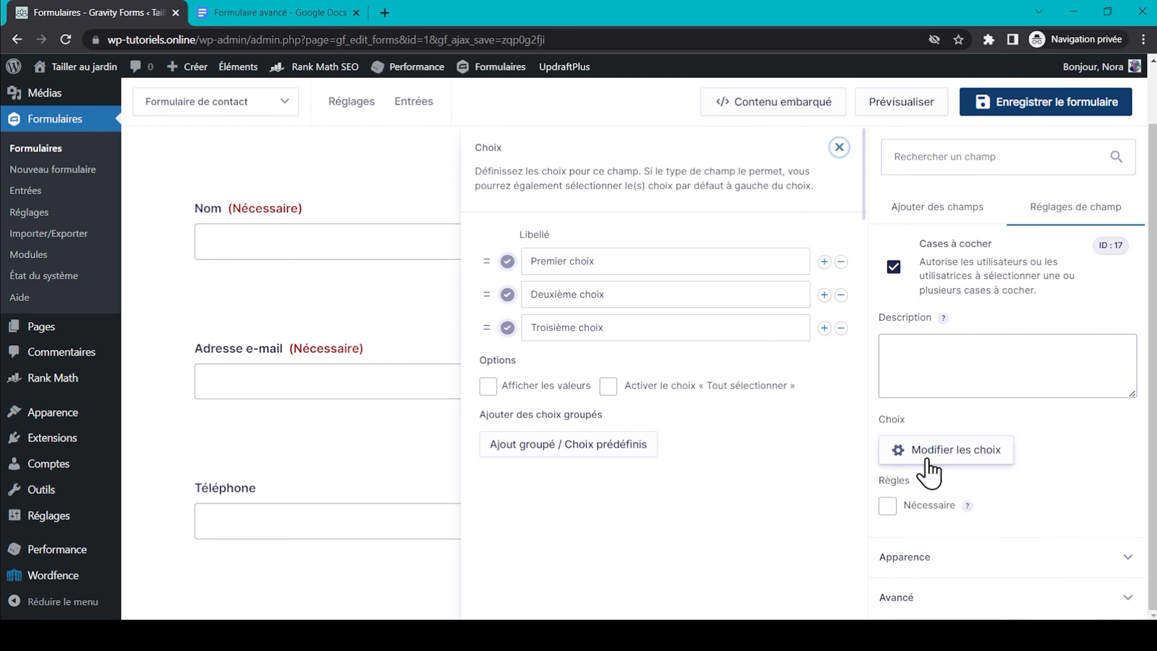
left_click(841, 295)
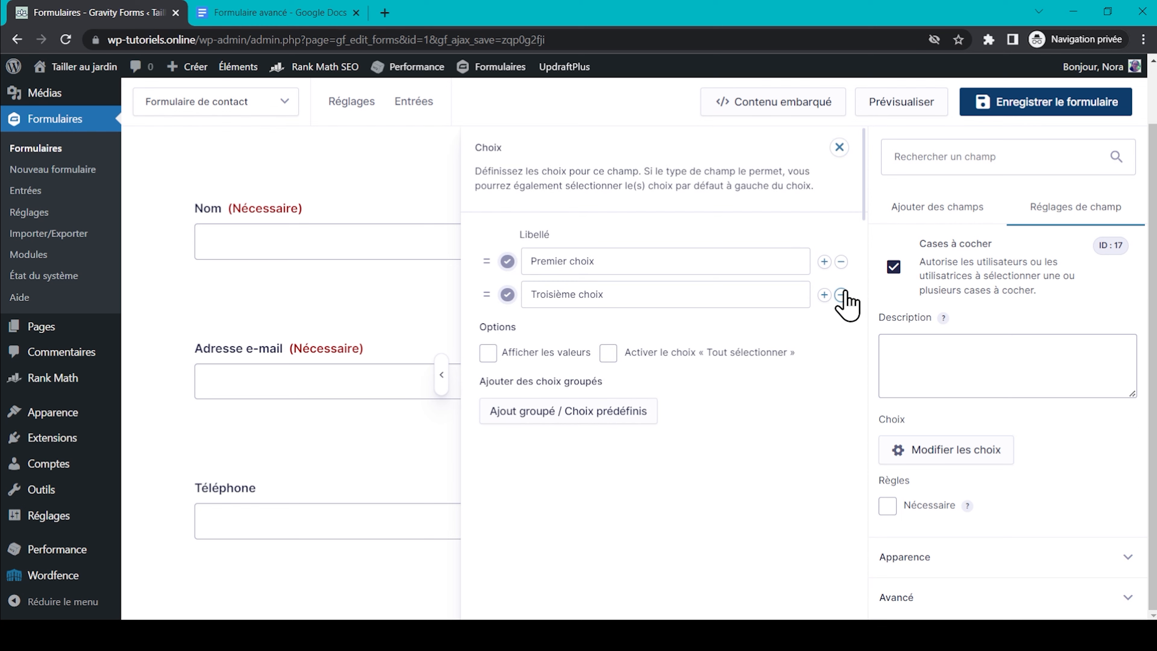
left_click(841, 295)
triple_click(669, 262)
type("Ou")
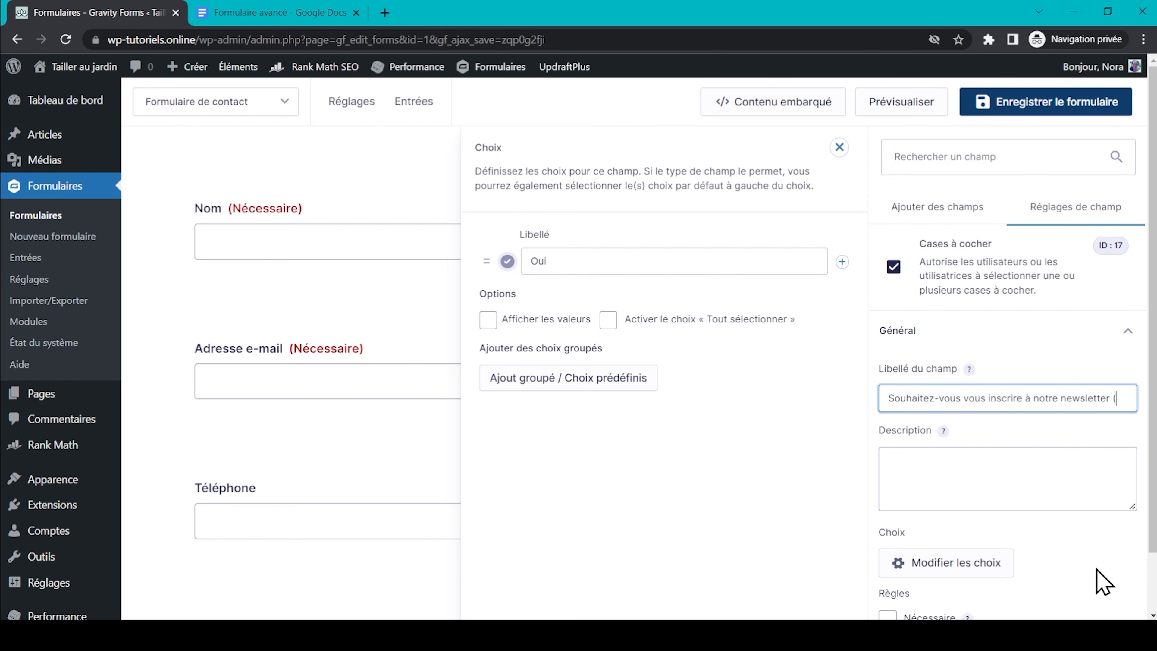
type("optionnel)")
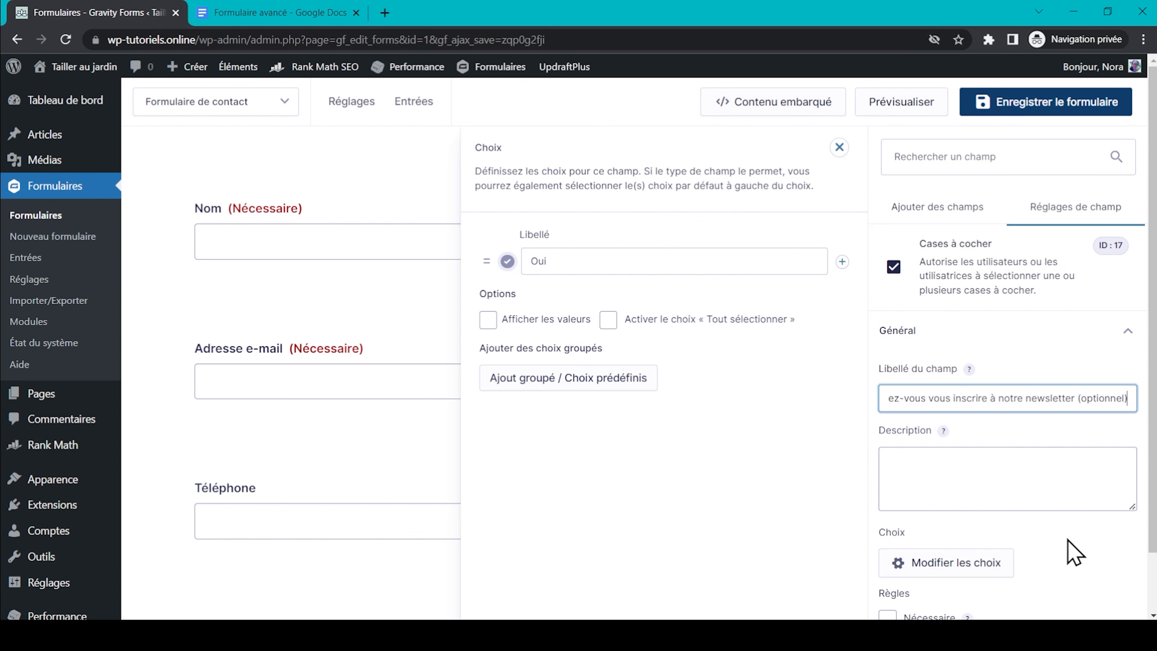
left_click(304, 13)
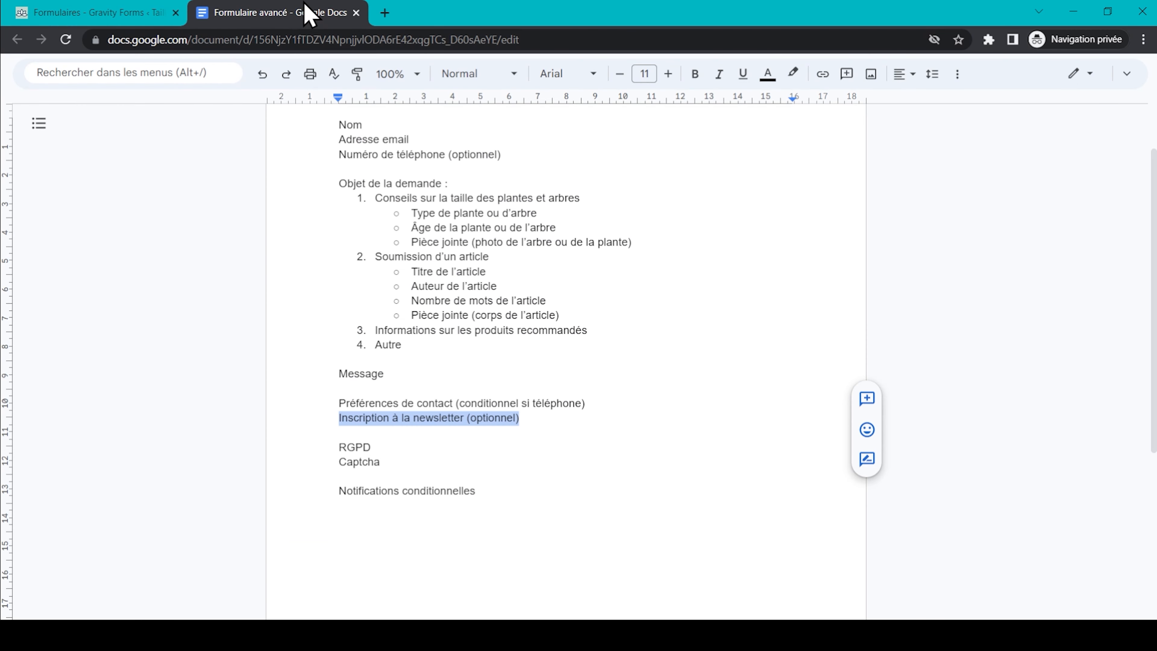
Make the RGPD consent checkbox required.
double_click(358, 444)
left_click(46, 13)
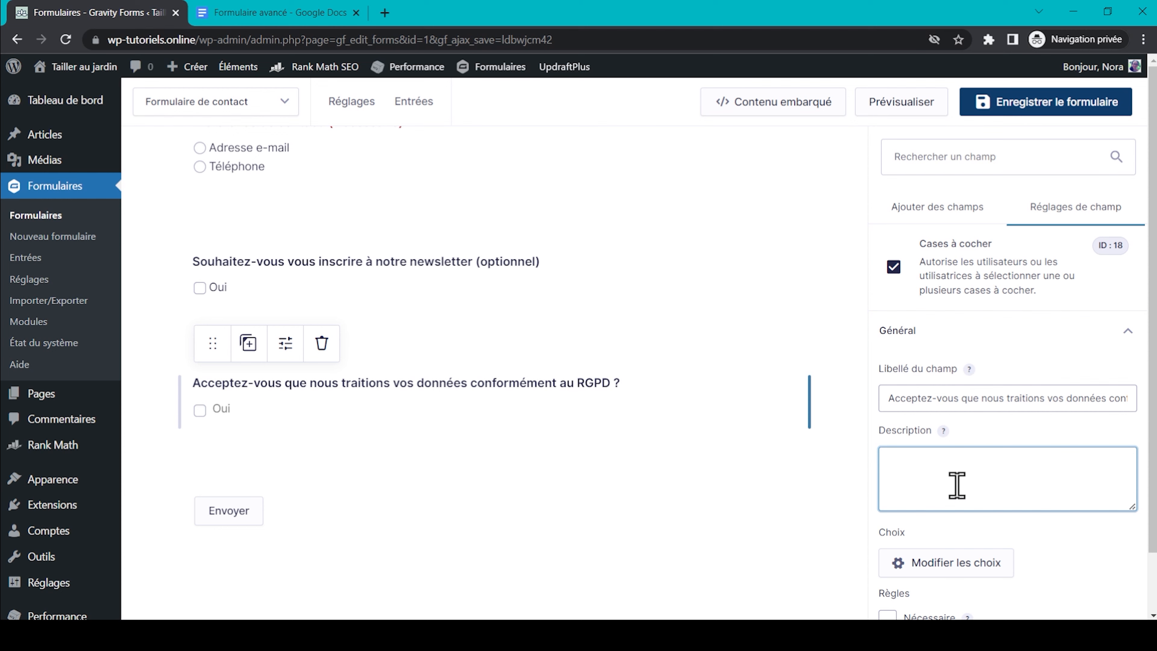
scroll(955, 484, "down", 3)
left_click(888, 489)
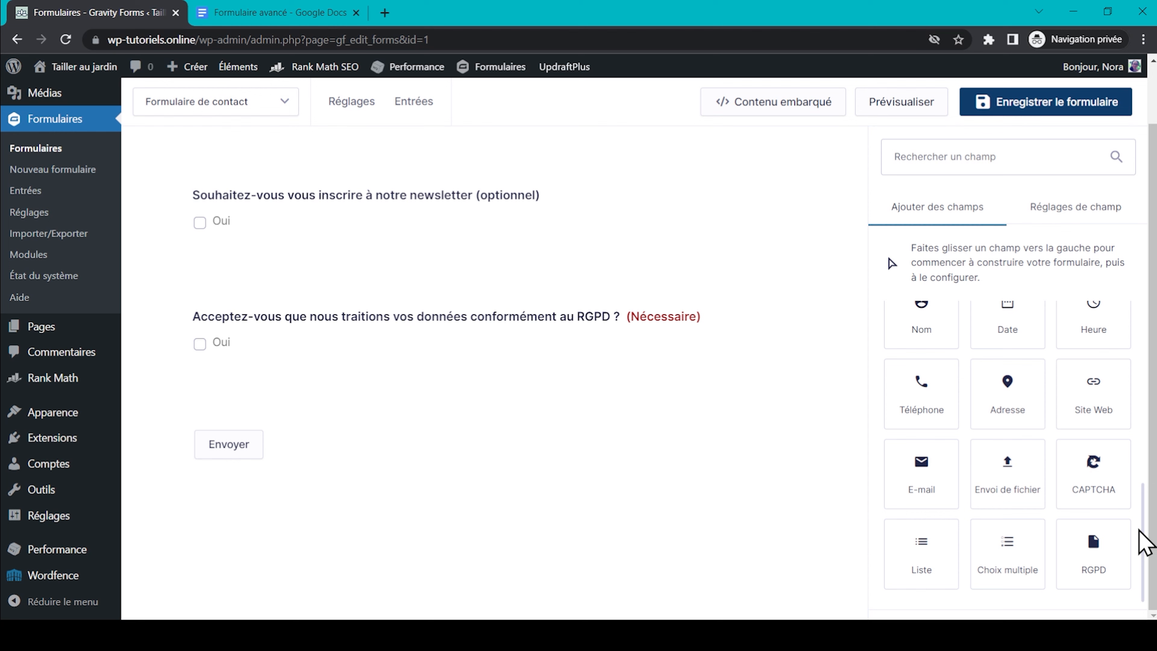
Add a CAPTCHA field at the end of the form and save the form.
left_click_drag(1094, 472, 439, 387)
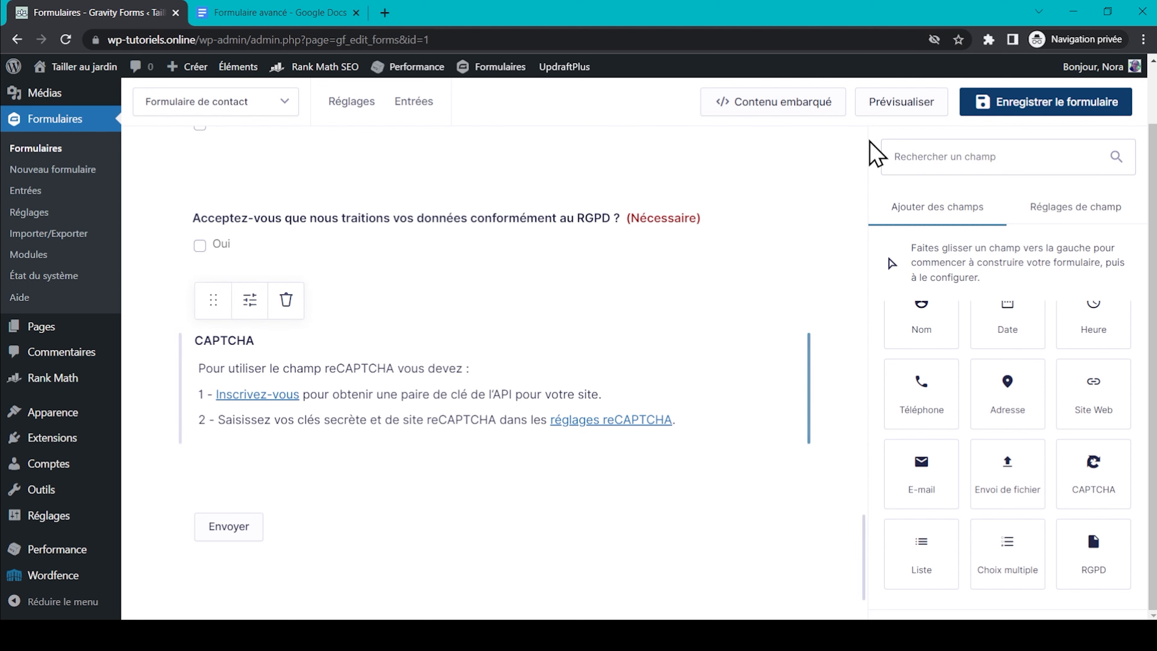
left_click(1020, 109)
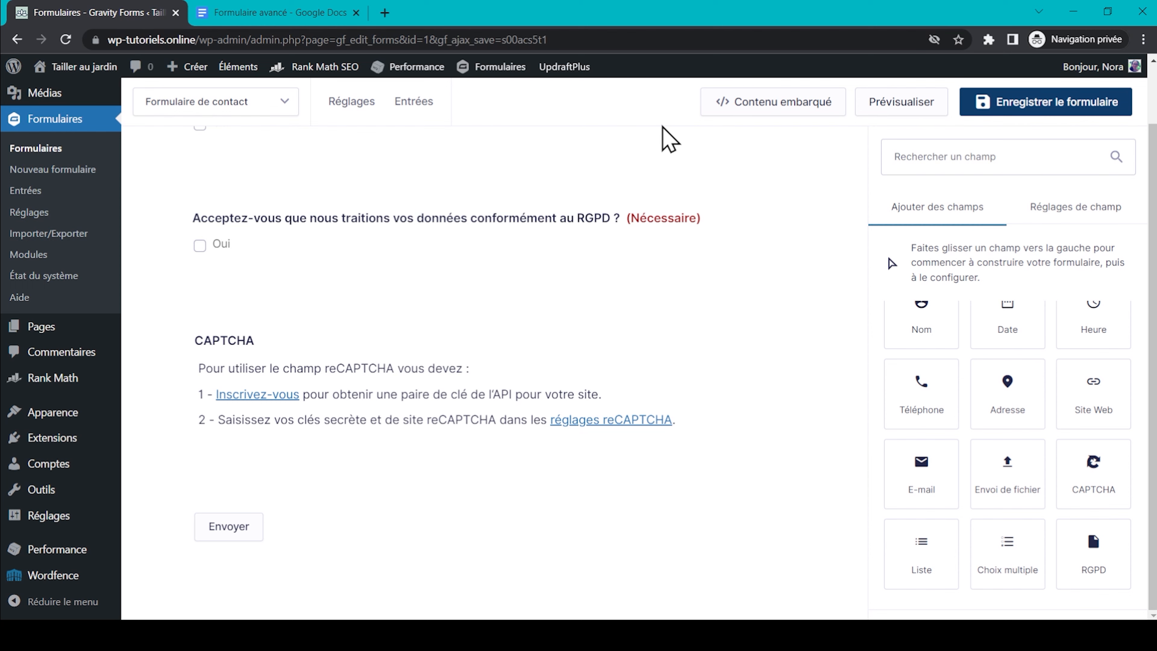
mouse_move(349, 105)
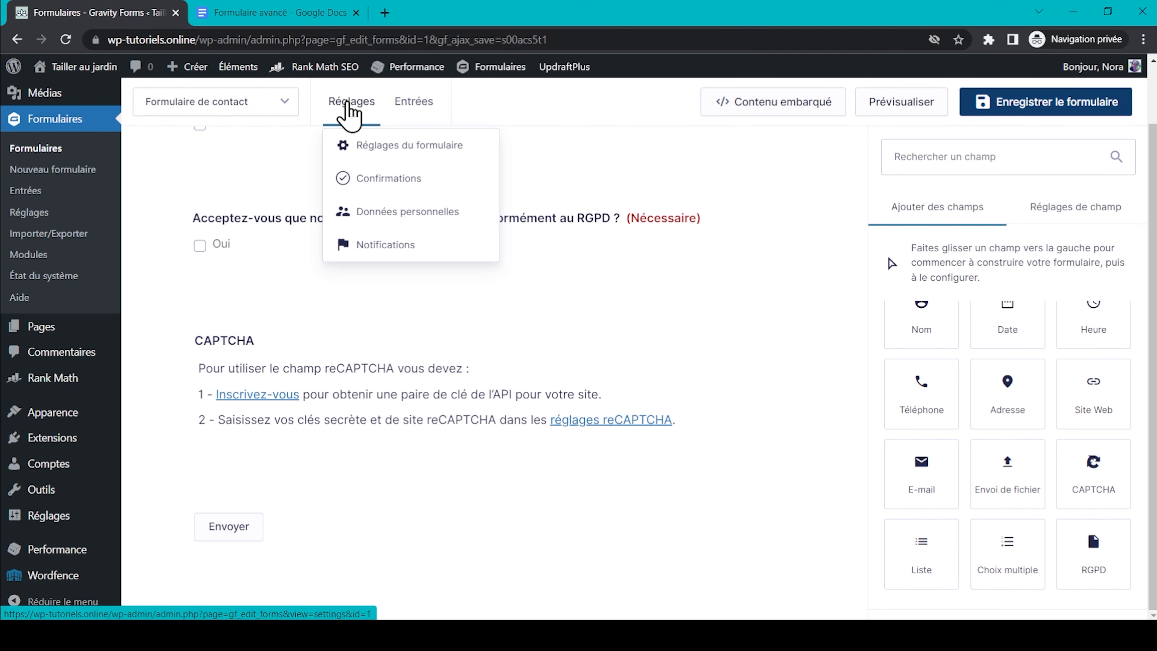
Duplicate the admin notification and rename it 'Conseils sur la taille des plantes et arbres'.
left_click(374, 244)
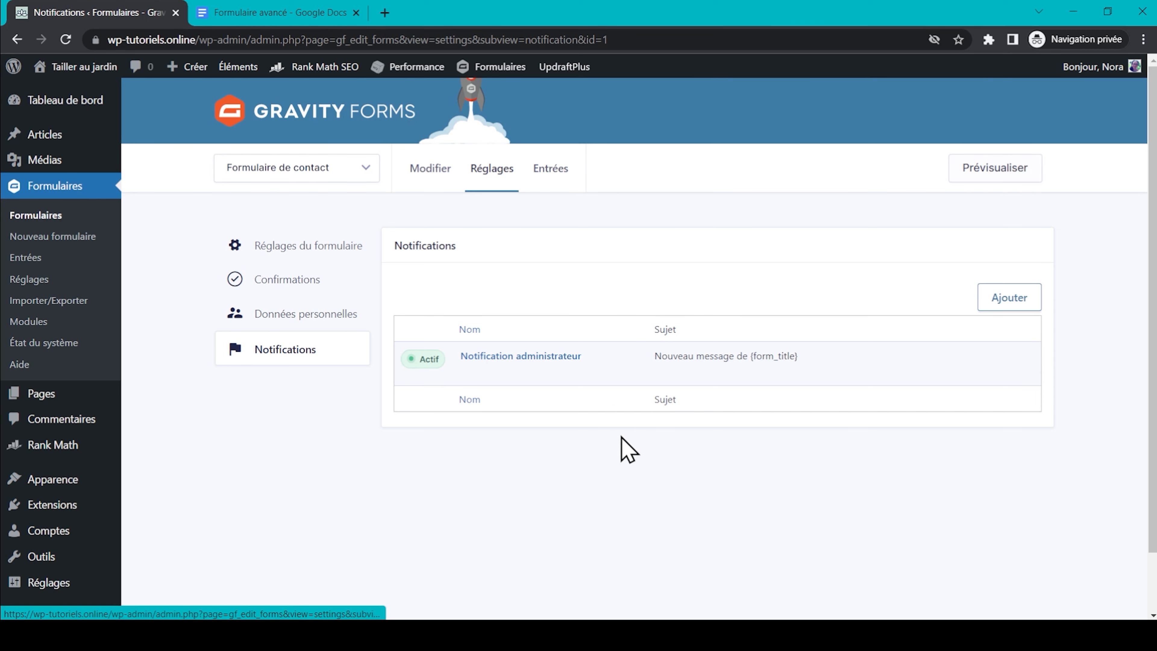
mouse_move(519, 387)
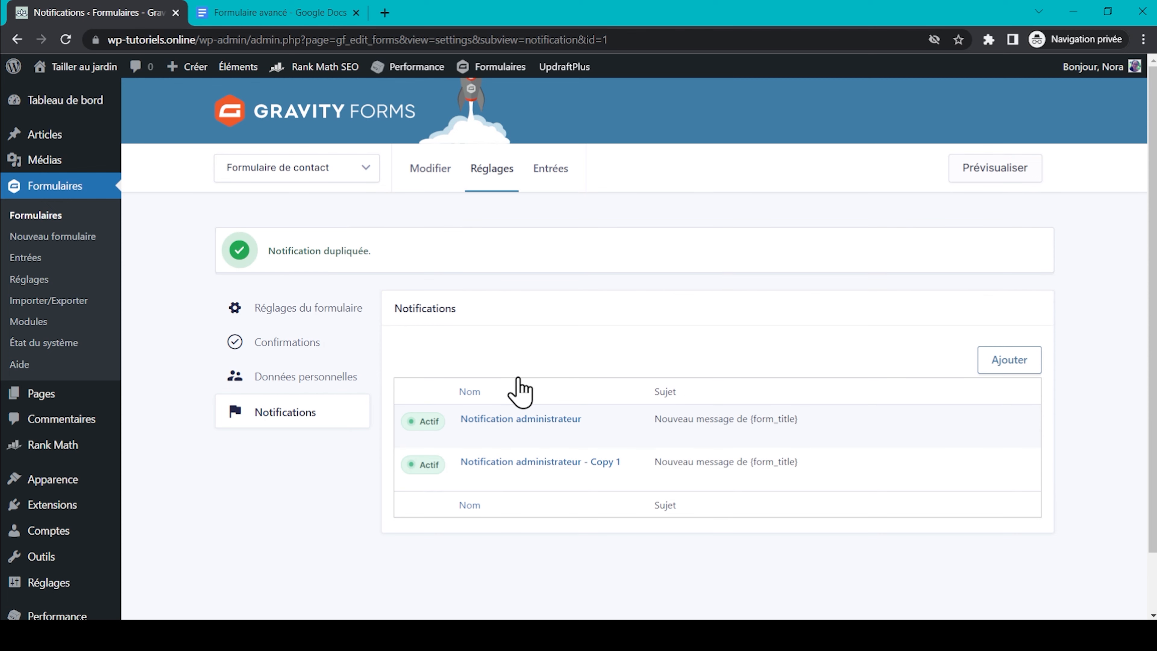
mouse_move(485, 484)
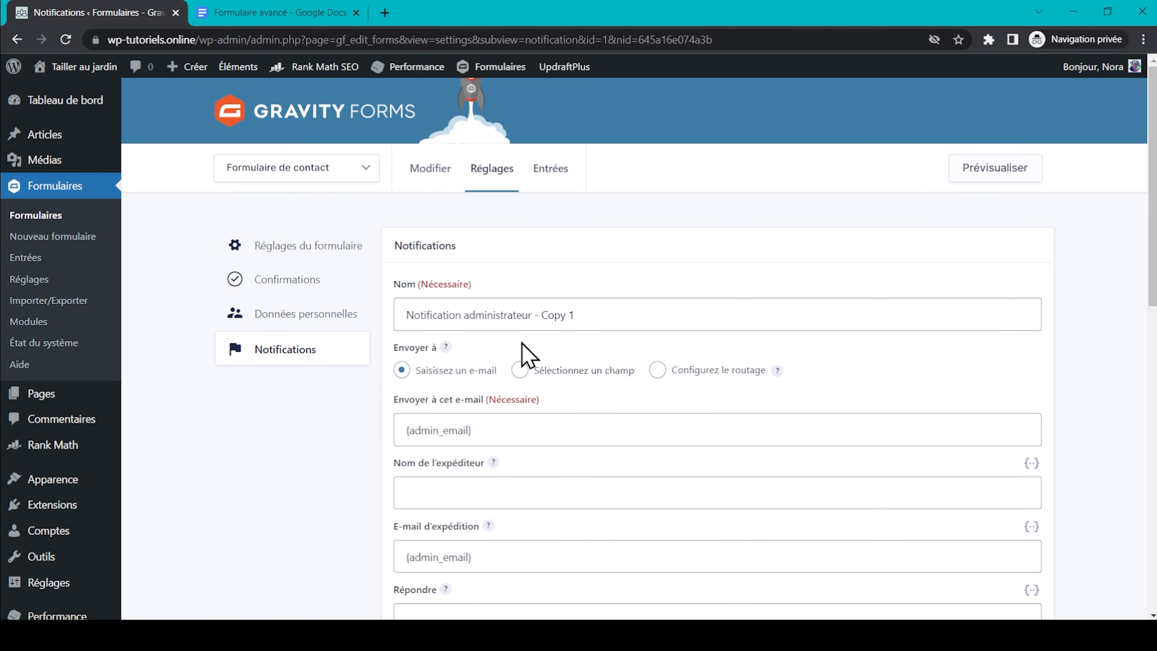
triple_click(492, 321)
key("BackSpace")
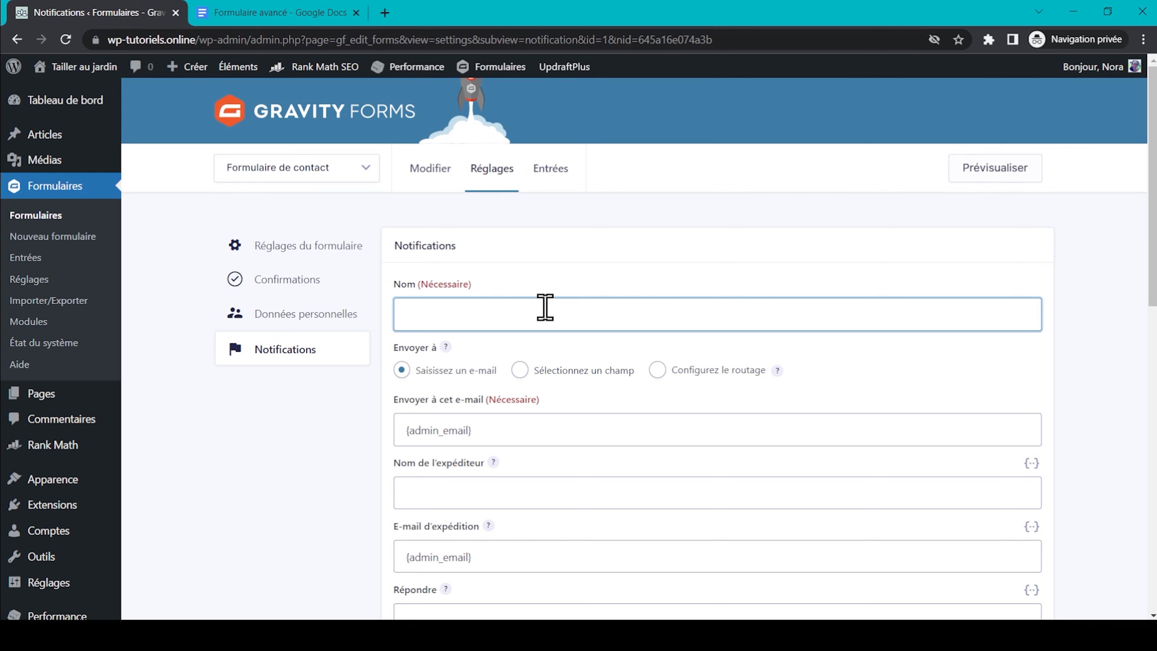
type("Conseils sur la taille des plantes et arbres")
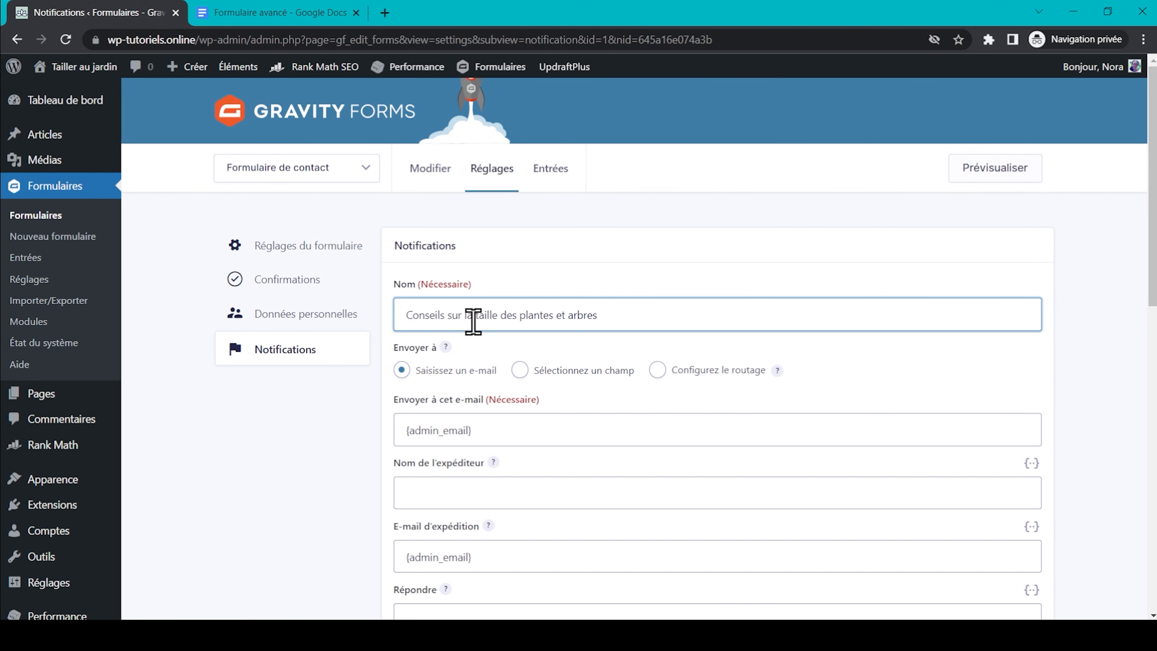
Replace the notification's recipient with the dedicated advice e-mail address.
scroll(606, 347, "down", 2)
triple_click(478, 348)
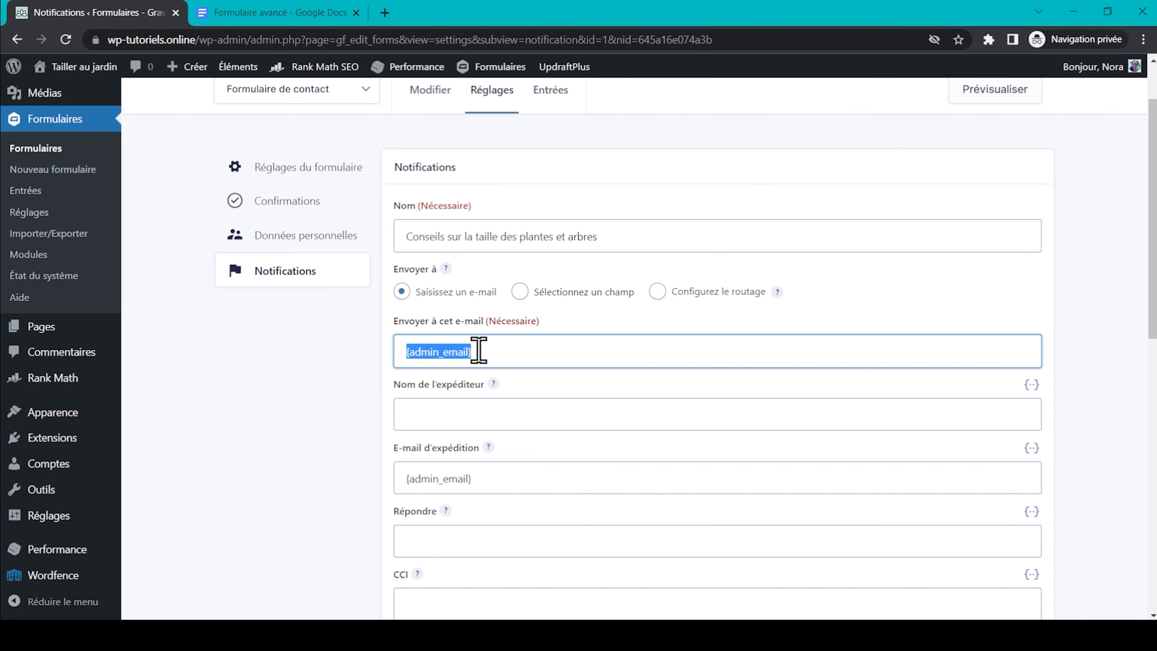
left_click(497, 357)
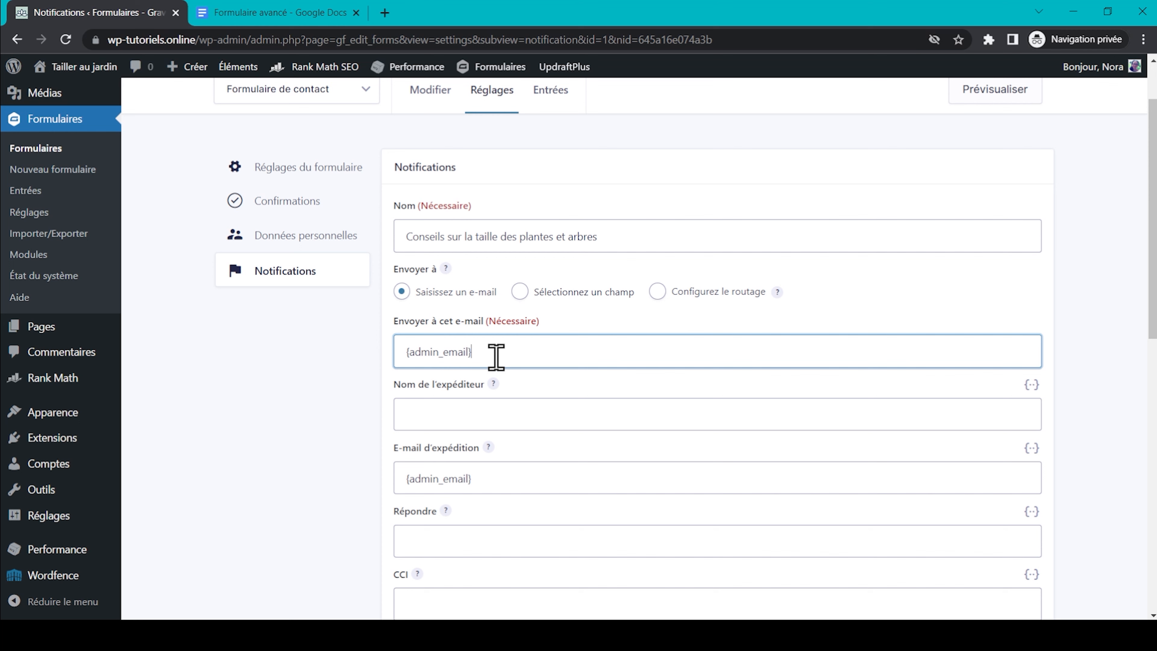
key("ctrl+a")
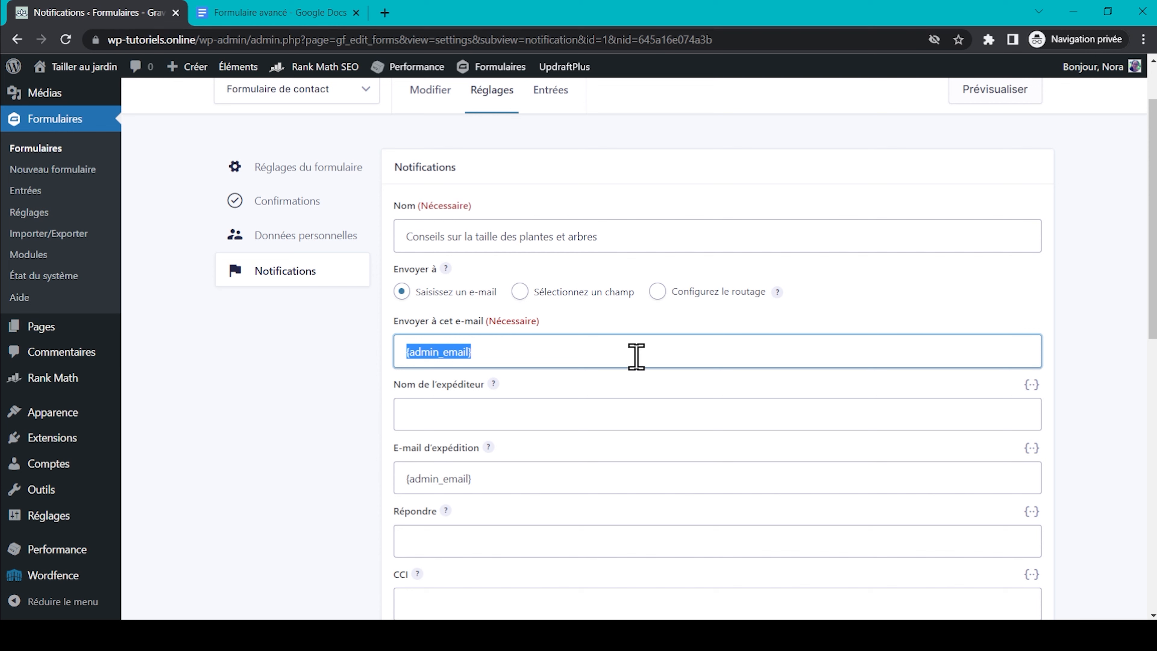
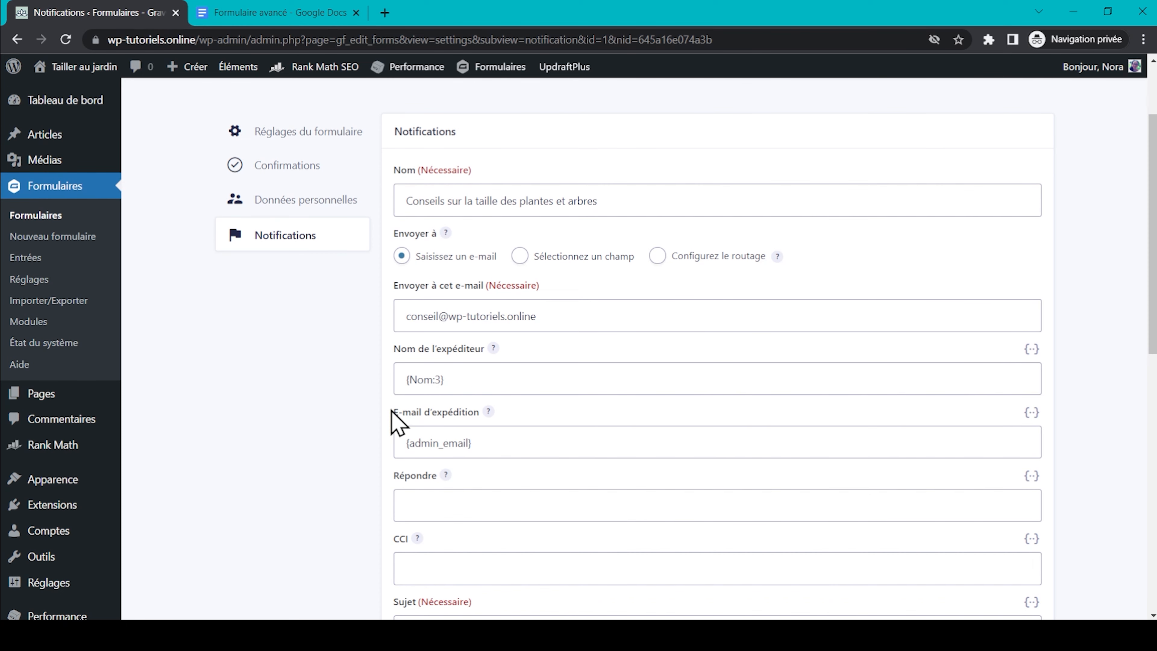
Set Répondre à to the {Adresse e-mail} merge tag.
scroll(398, 412, "down", 2)
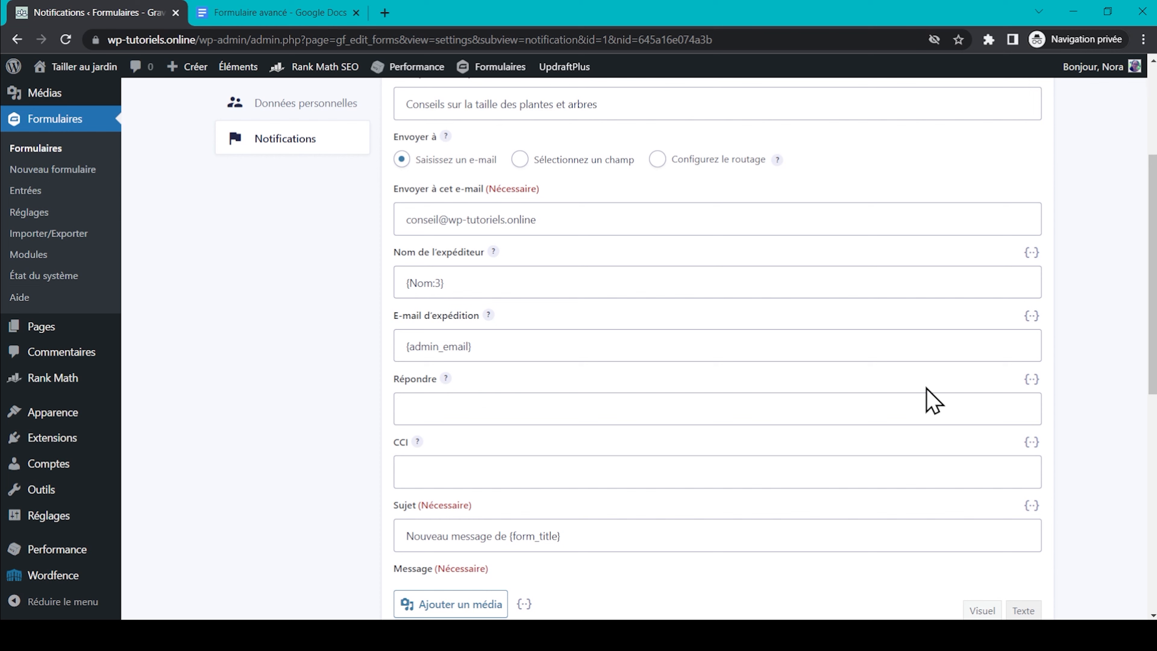
left_click(1031, 379)
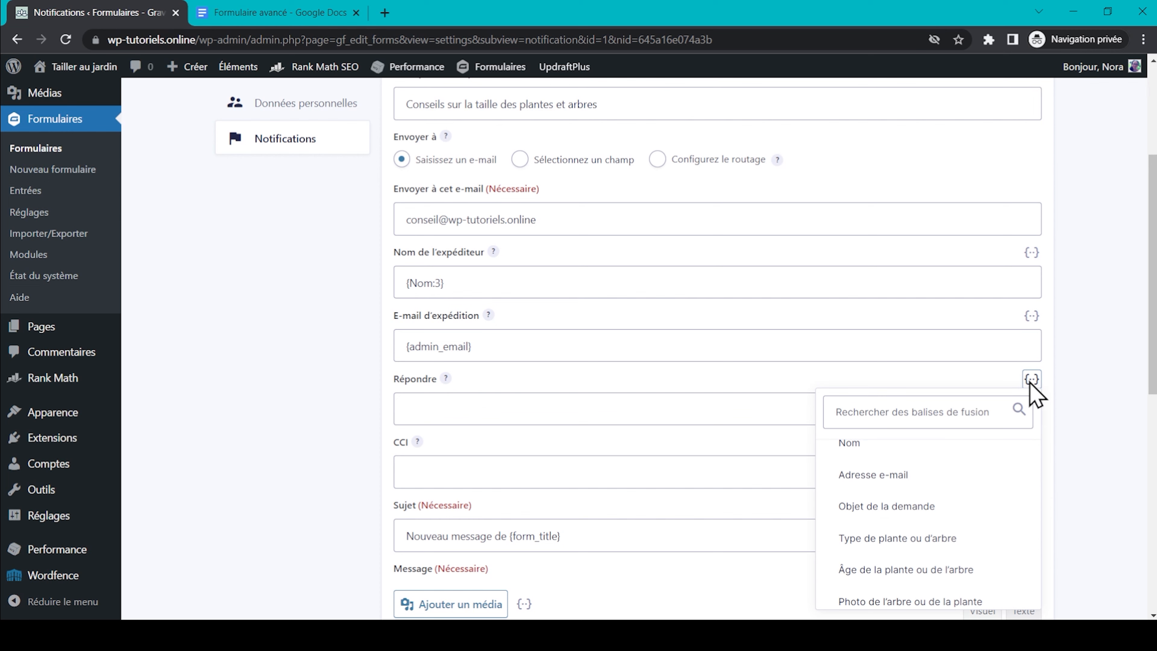
left_click(895, 485)
left_click(594, 408)
scroll(587, 412, "down", 2)
scroll(586, 415, "down", 1)
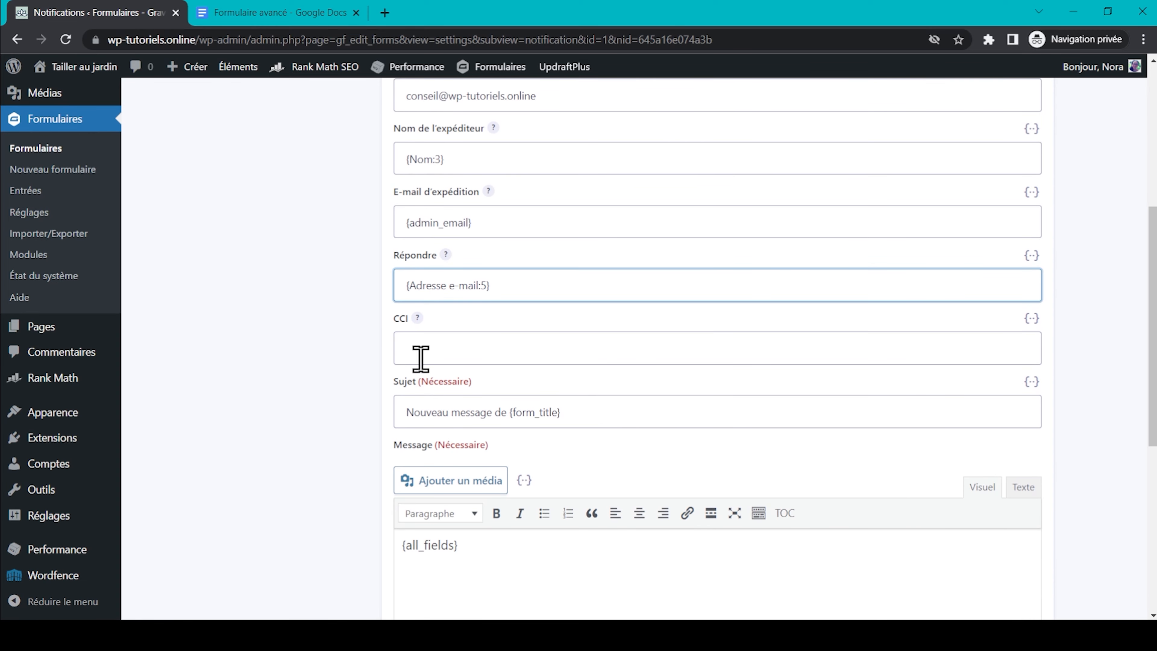
scroll(470, 349, "down", 3)
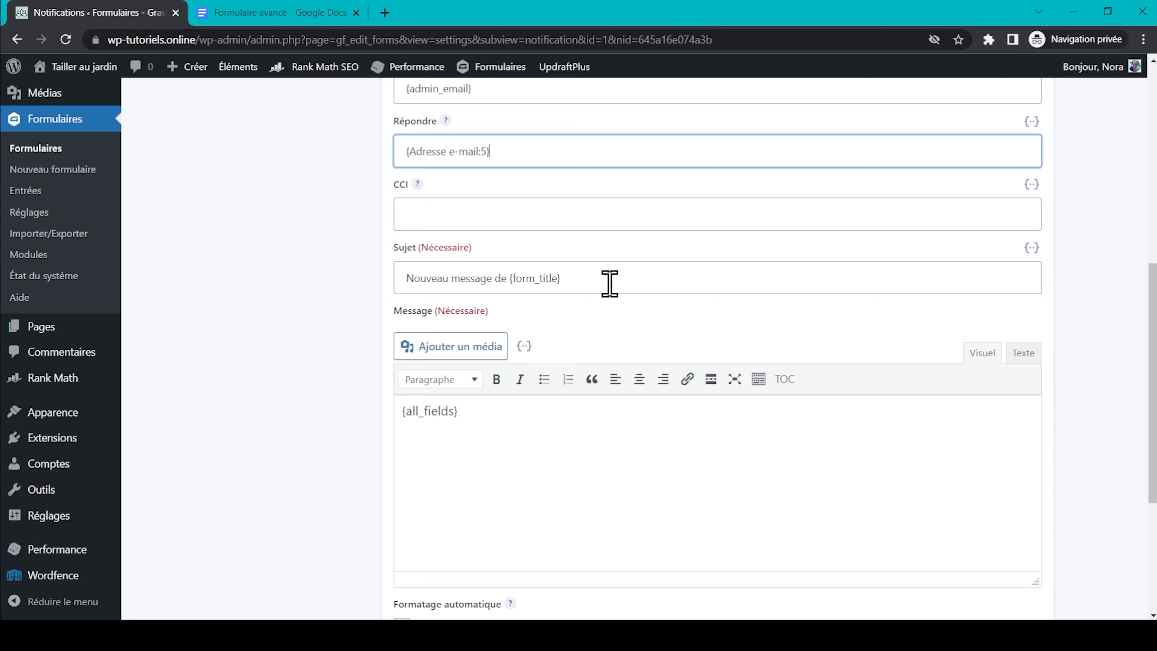
scroll(609, 283, "down", 3)
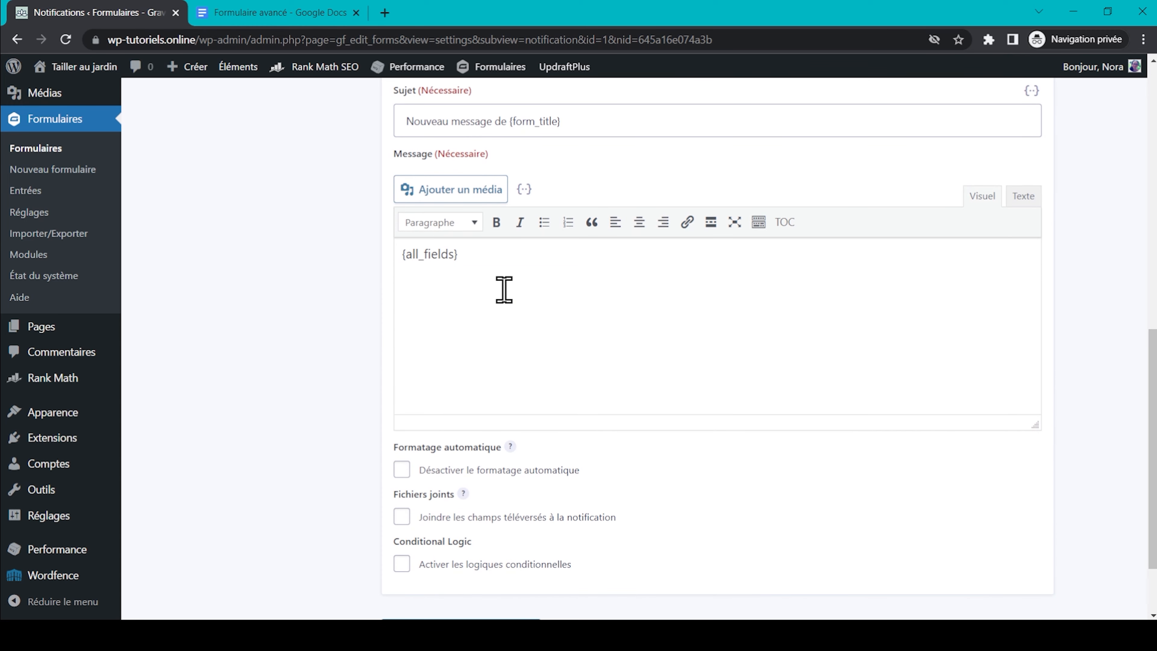
scroll(505, 289, "down", 2)
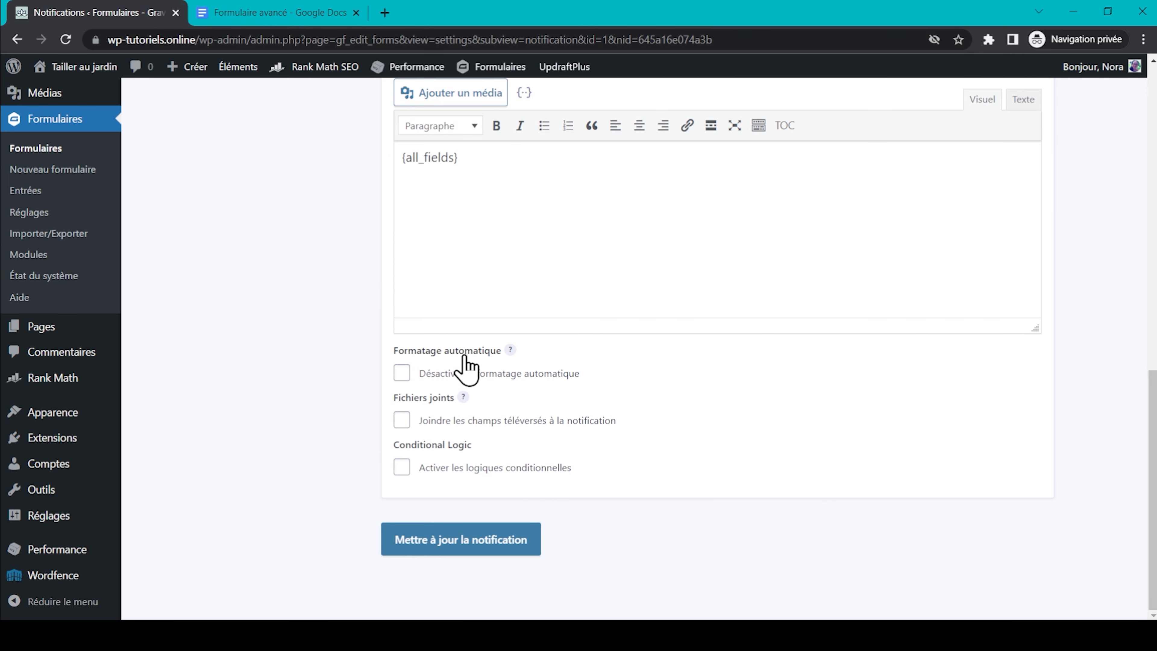
Attach uploaded files to the notification and enable its conditional logic.
left_click(547, 372)
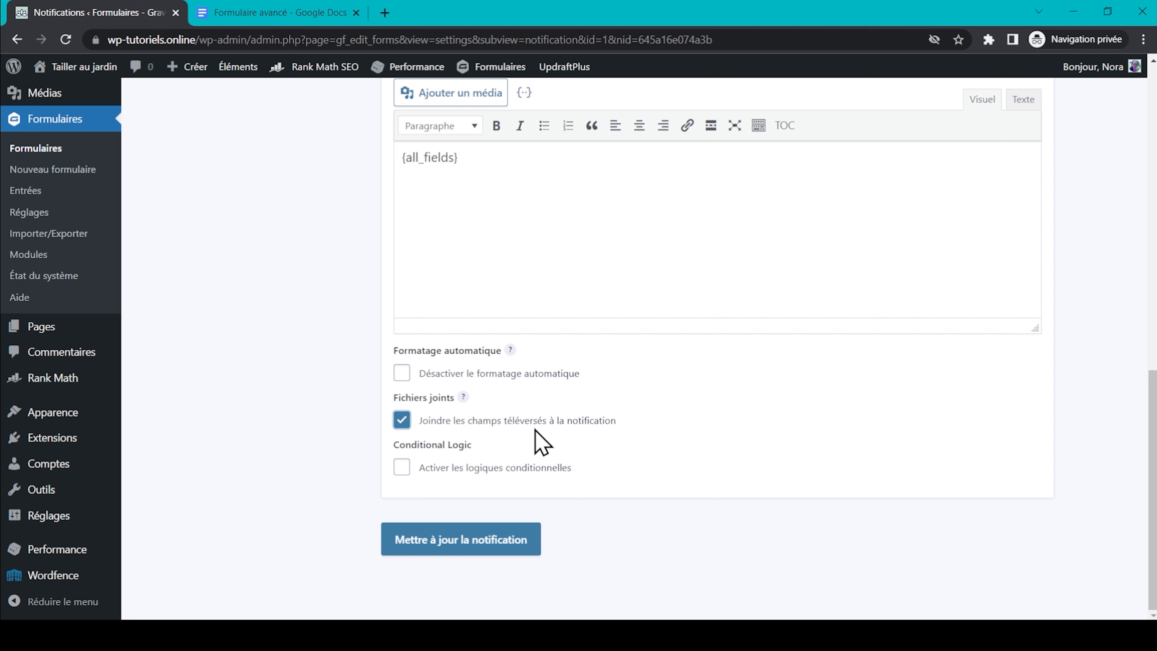
left_click(400, 466)
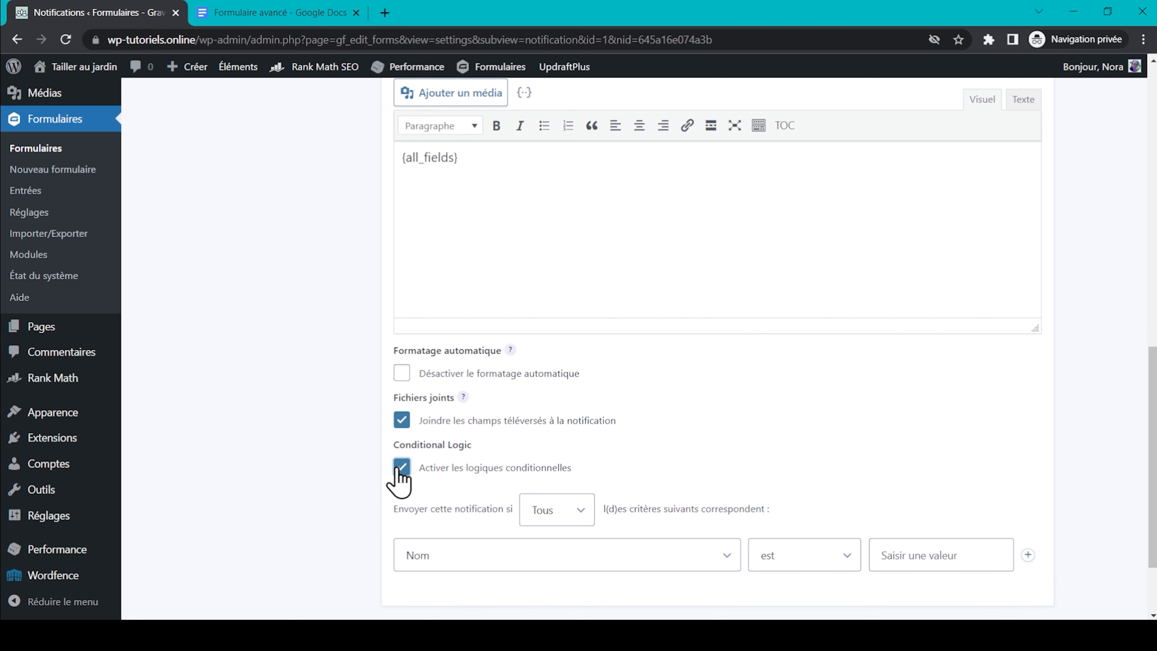
scroll(284, 439, "down", 2)
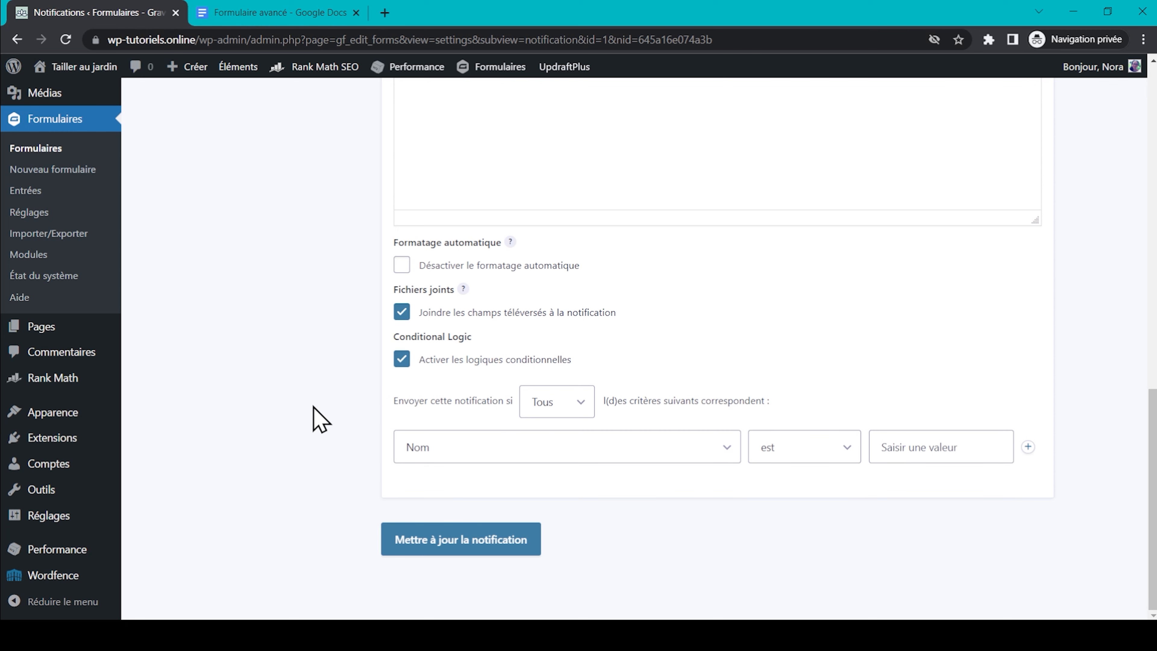
scroll(318, 419, "up", 10)
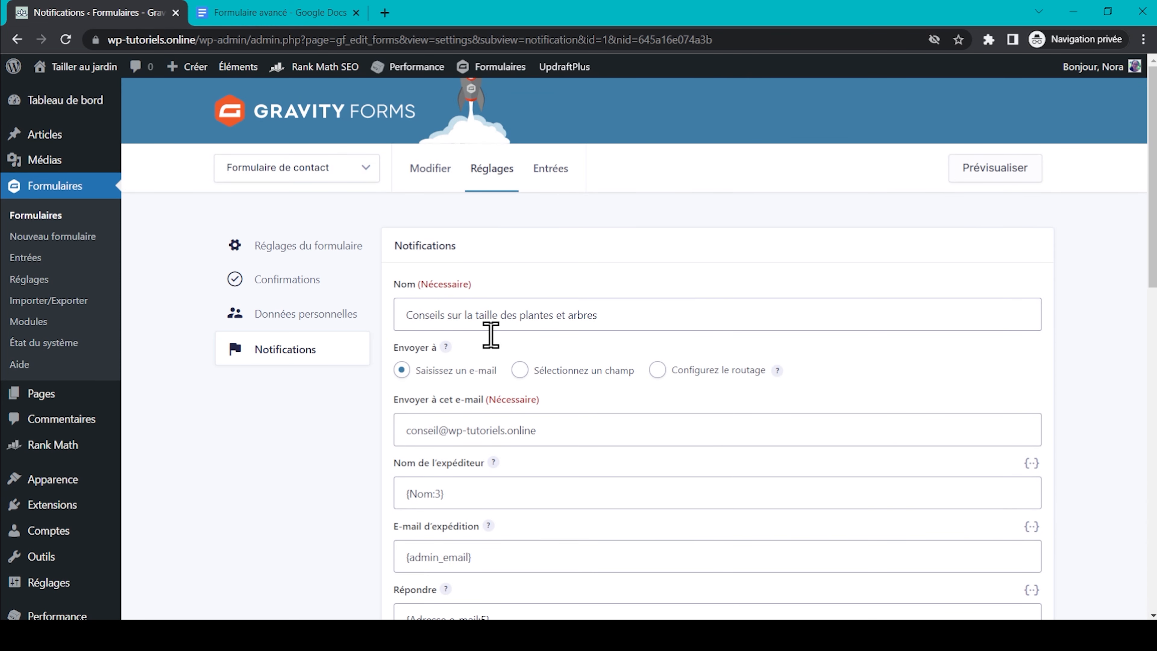
scroll(282, 435, "down", 10)
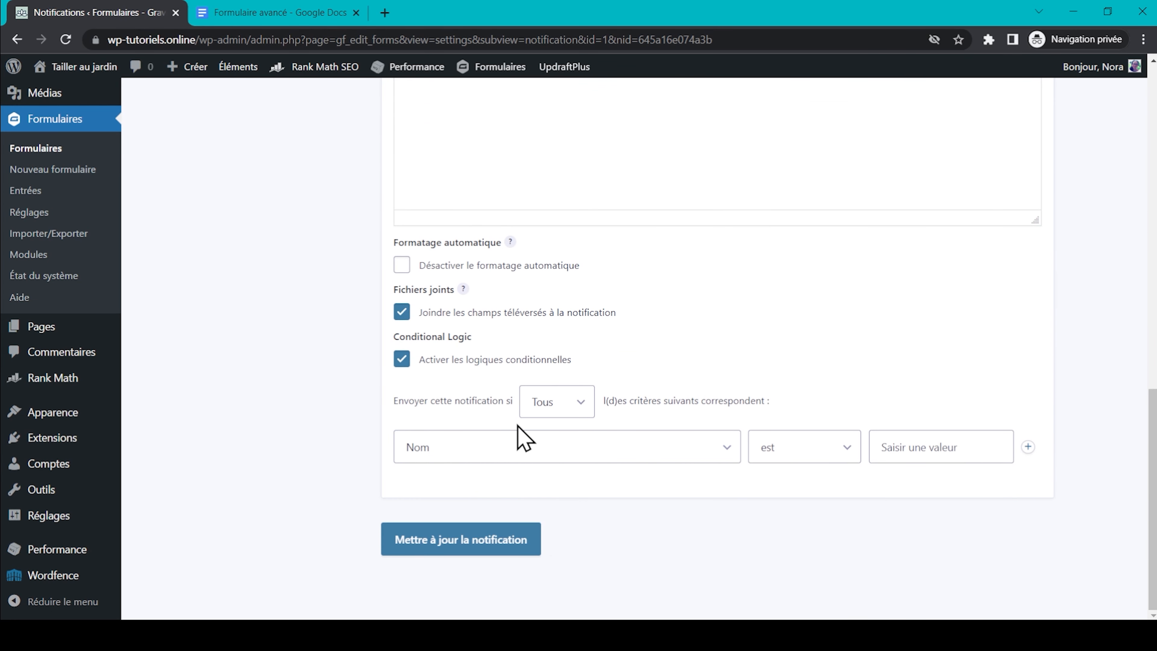
Send only when Objet de la demande is Conseils sur la taille des plantes et arbres, then update.
left_click(519, 447)
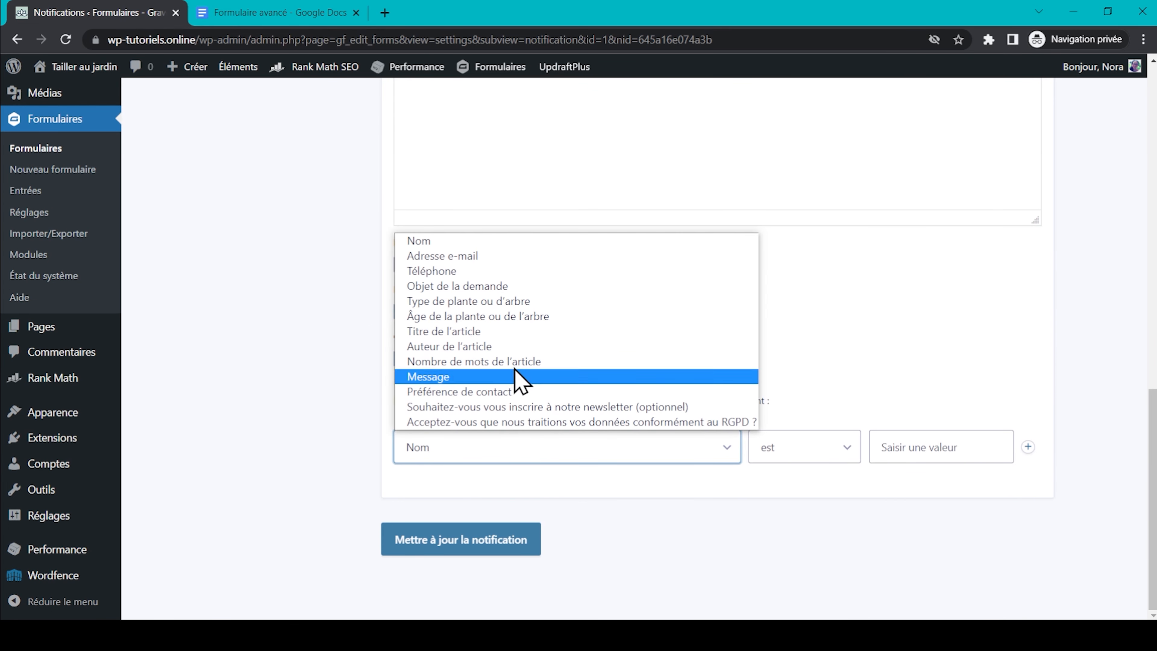
left_click(522, 286)
left_click(952, 447)
left_click(975, 490)
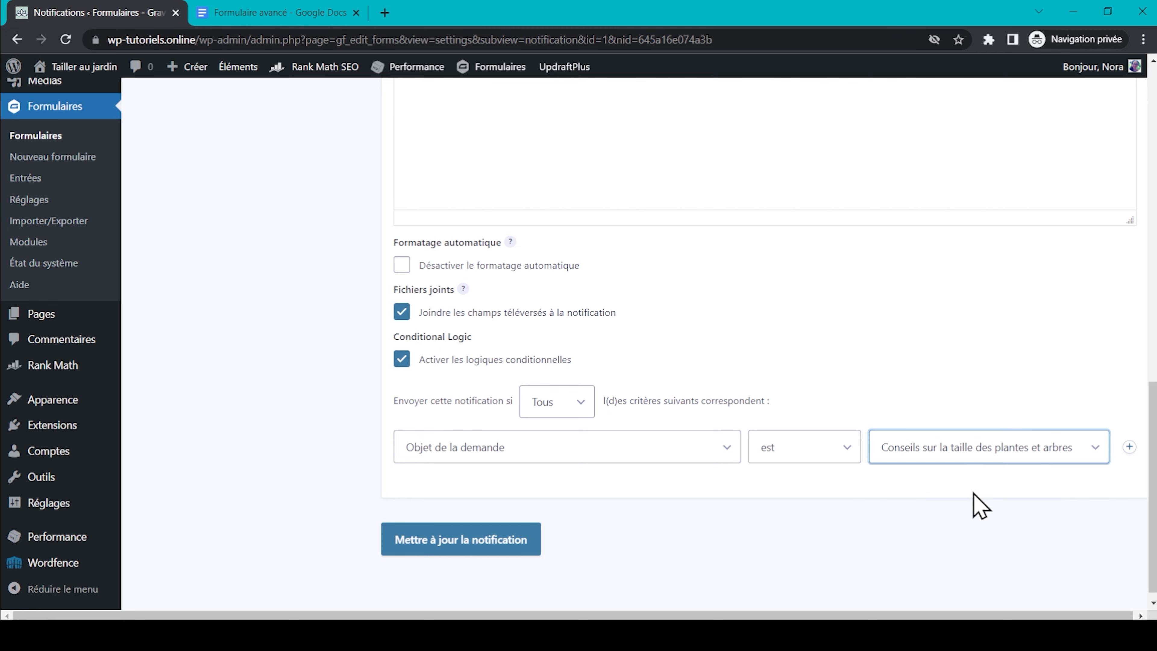
left_click(524, 539)
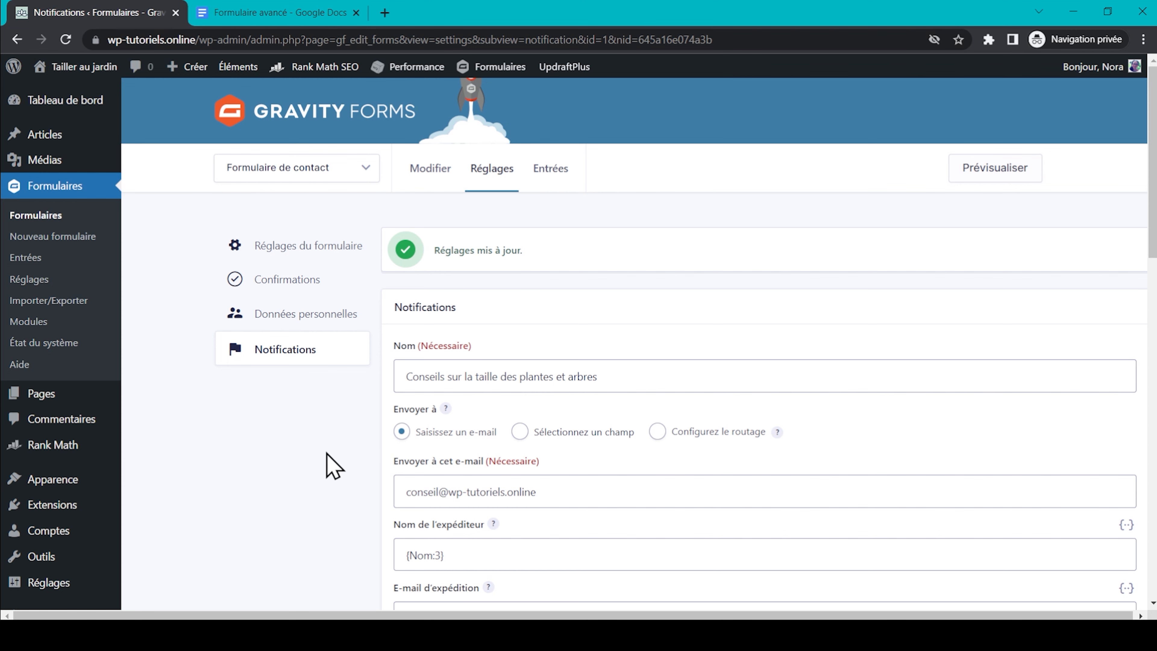
Open the reCAPTCHA tab in Gravity Forms settings and select the site and secret key fields.
left_click(284, 13)
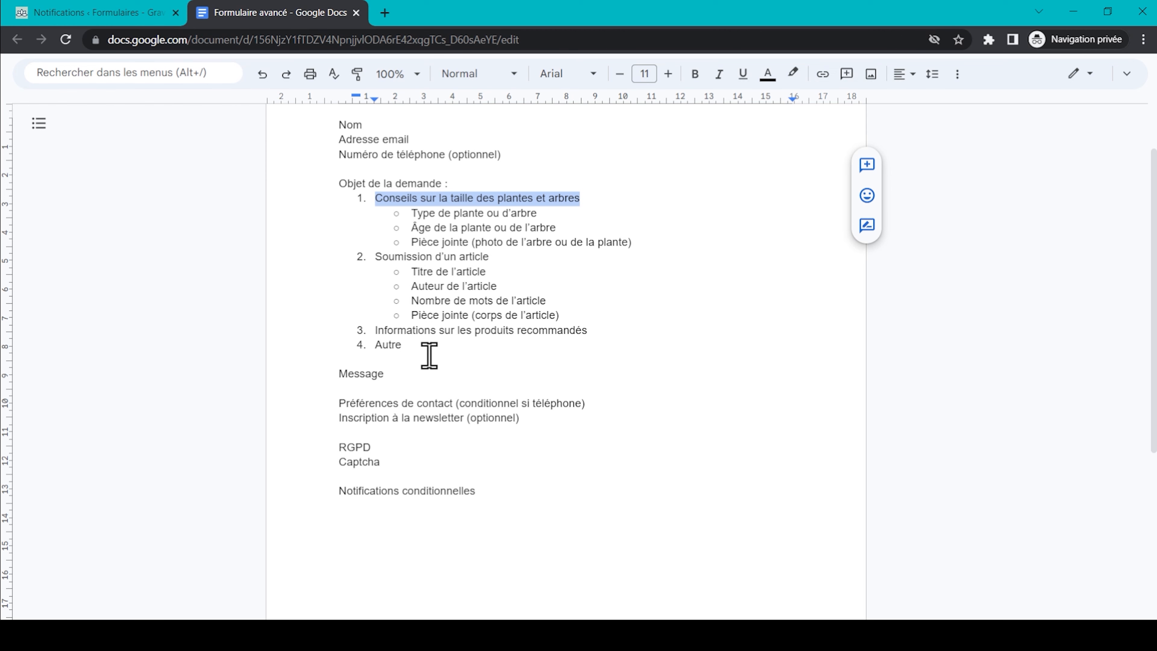
left_click(95, 14)
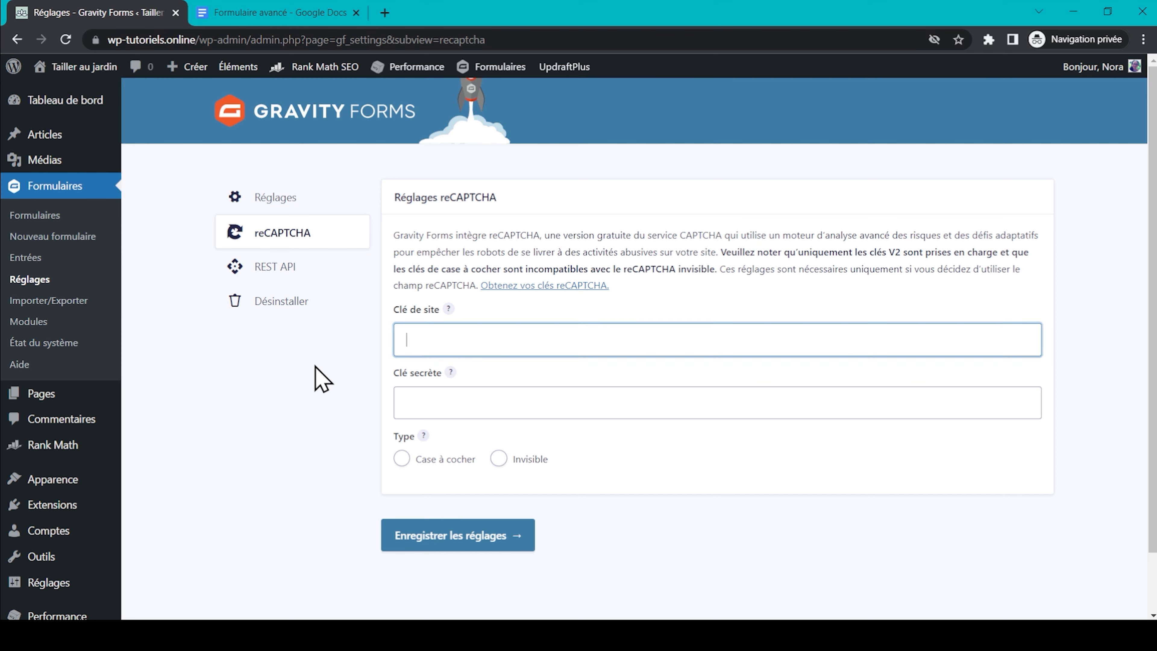
left_click(314, 366)
left_click(454, 337)
left_click(464, 406)
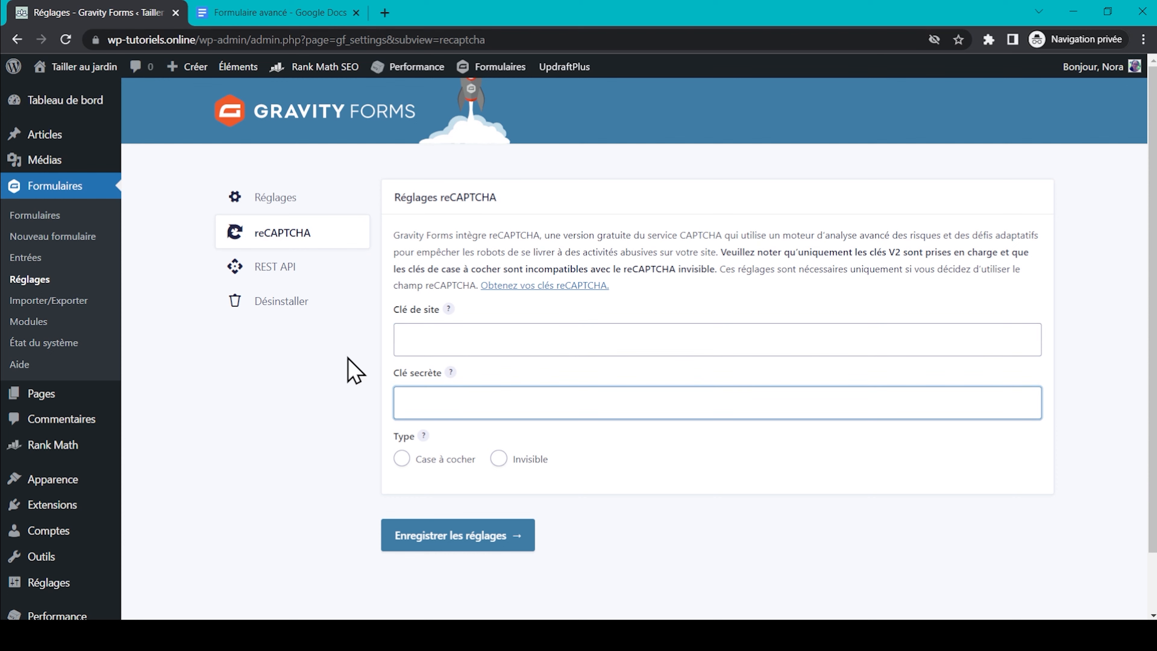
left_click(330, 408)
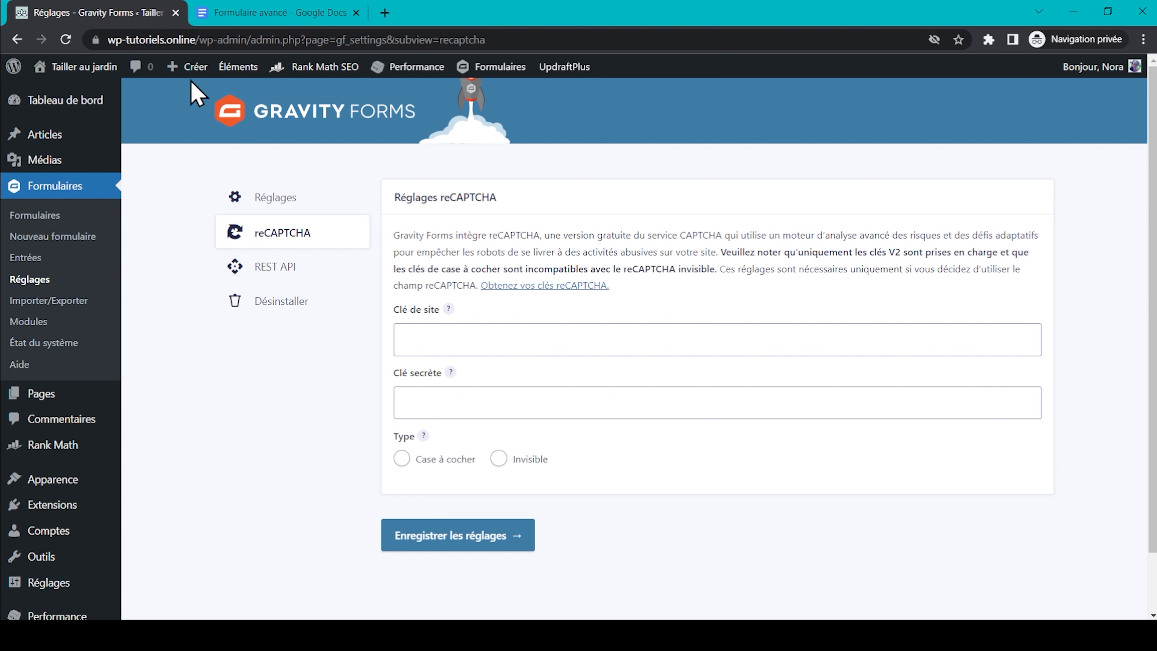
Create a new page titled 'Contact'.
mouse_move(184, 69)
left_click(229, 147)
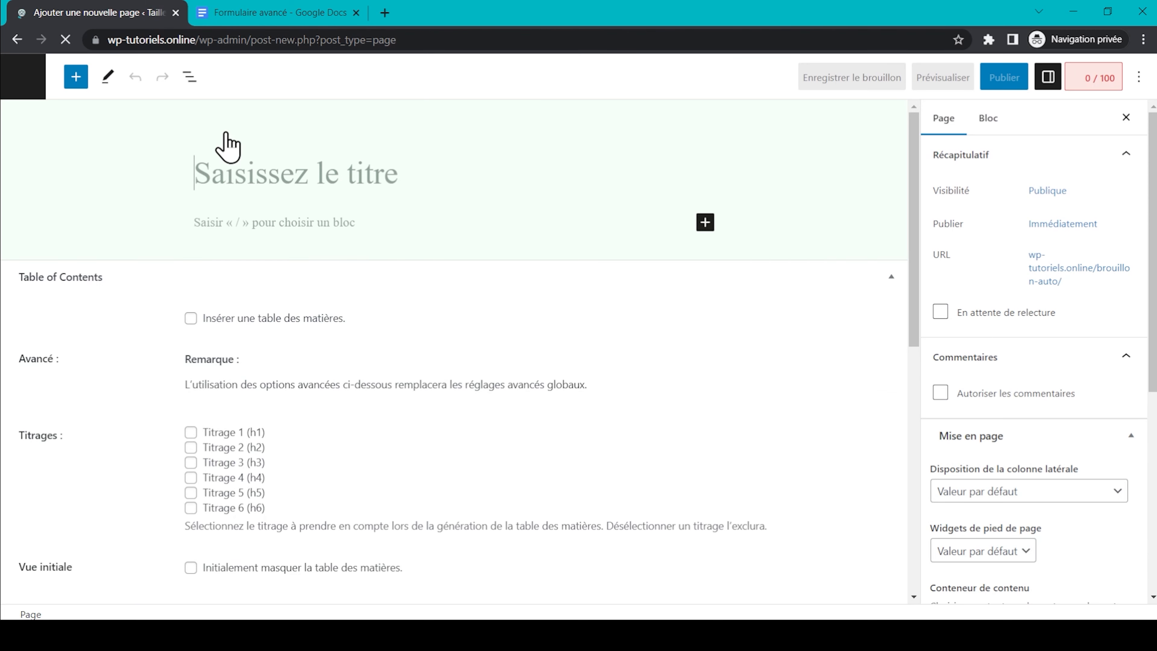
type("Contact")
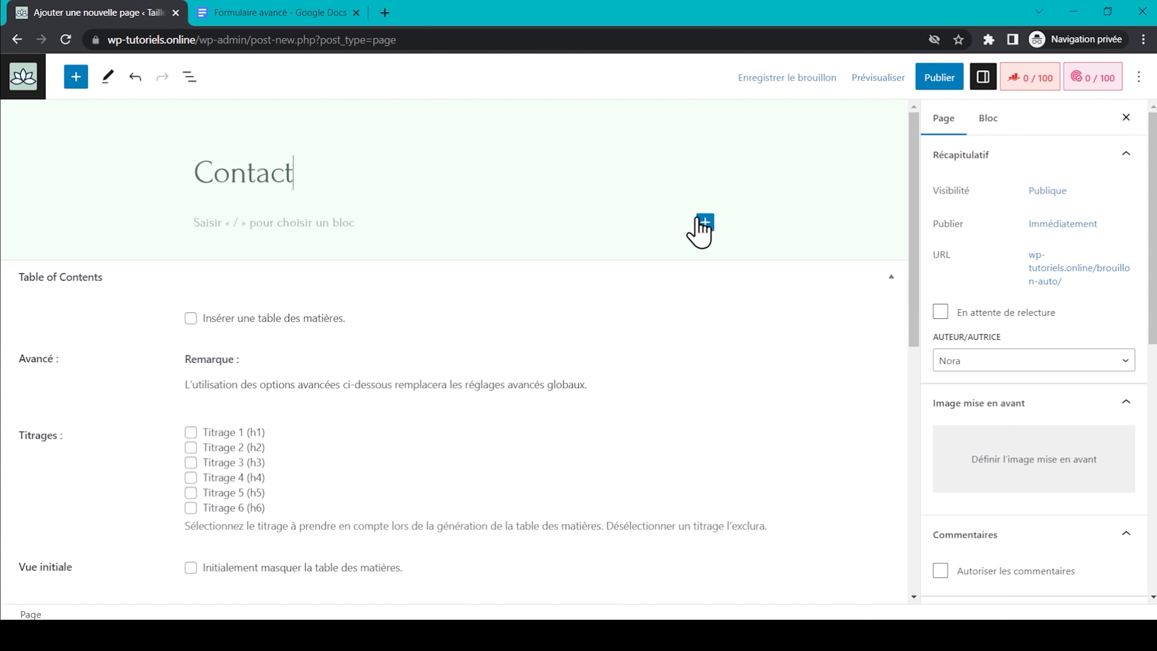
Embed the Formulaire de contact form with a Gravity Forms block and publish the page.
left_click(705, 222)
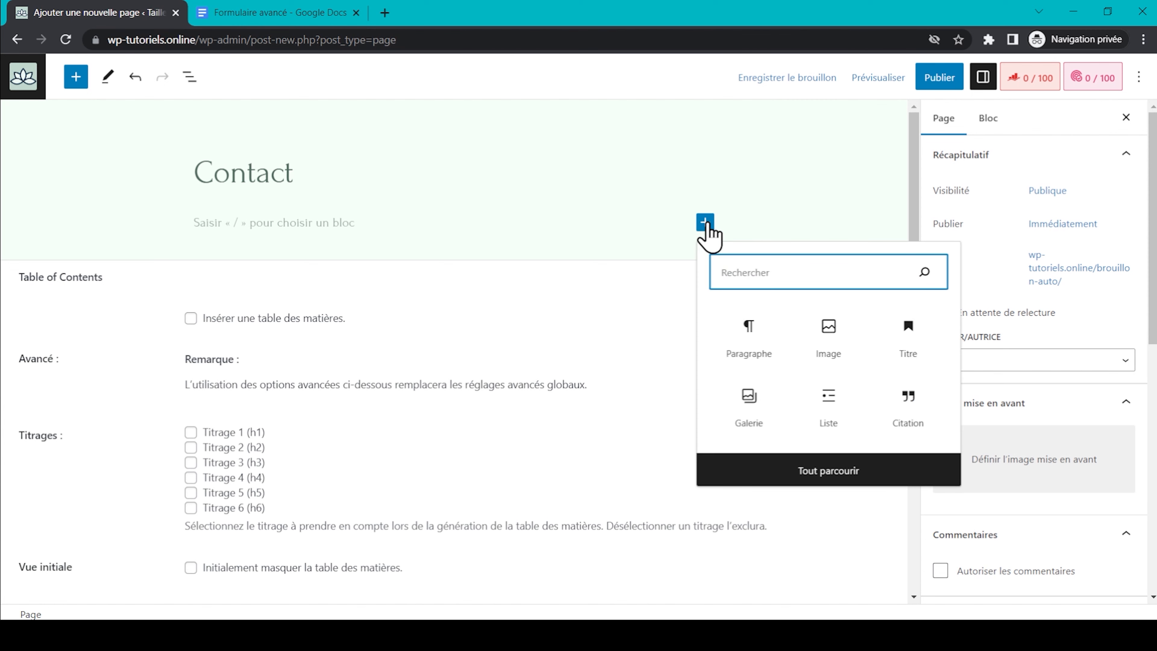
type("g")
left_click(906, 337)
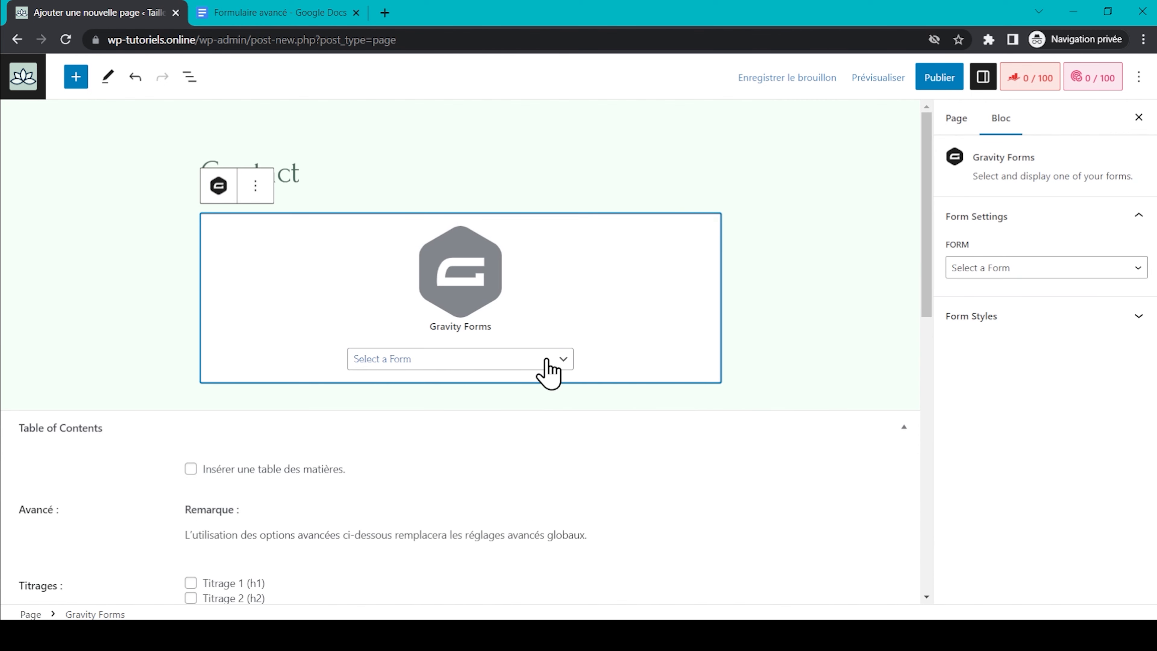
left_click(544, 360)
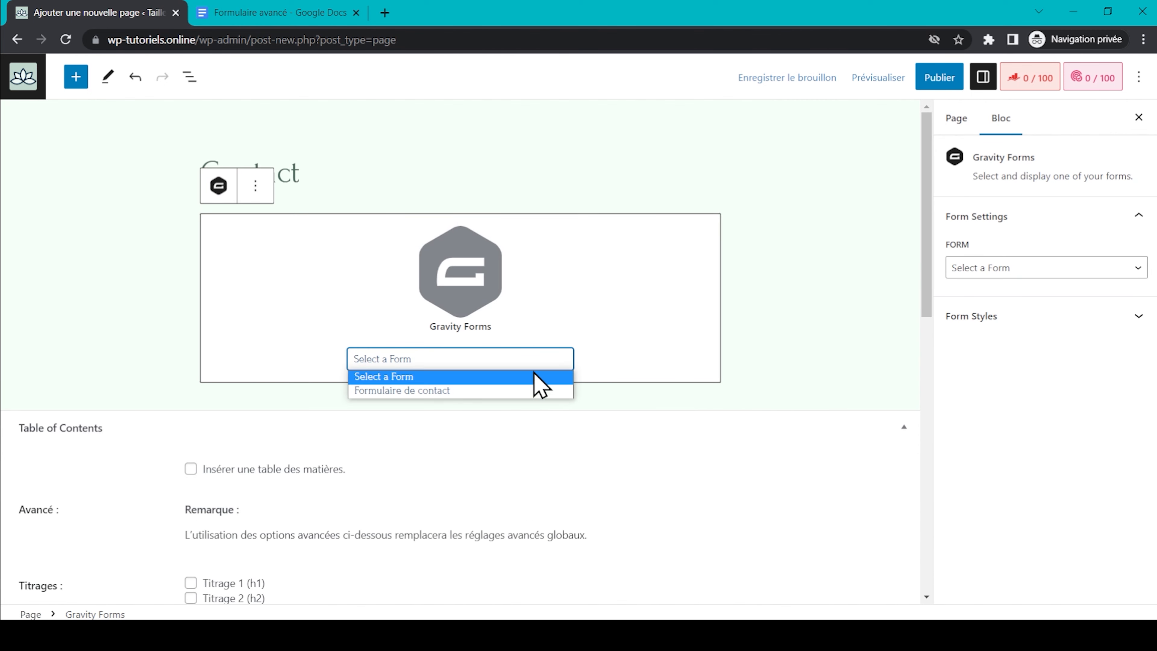
left_click(528, 390)
left_click(934, 82)
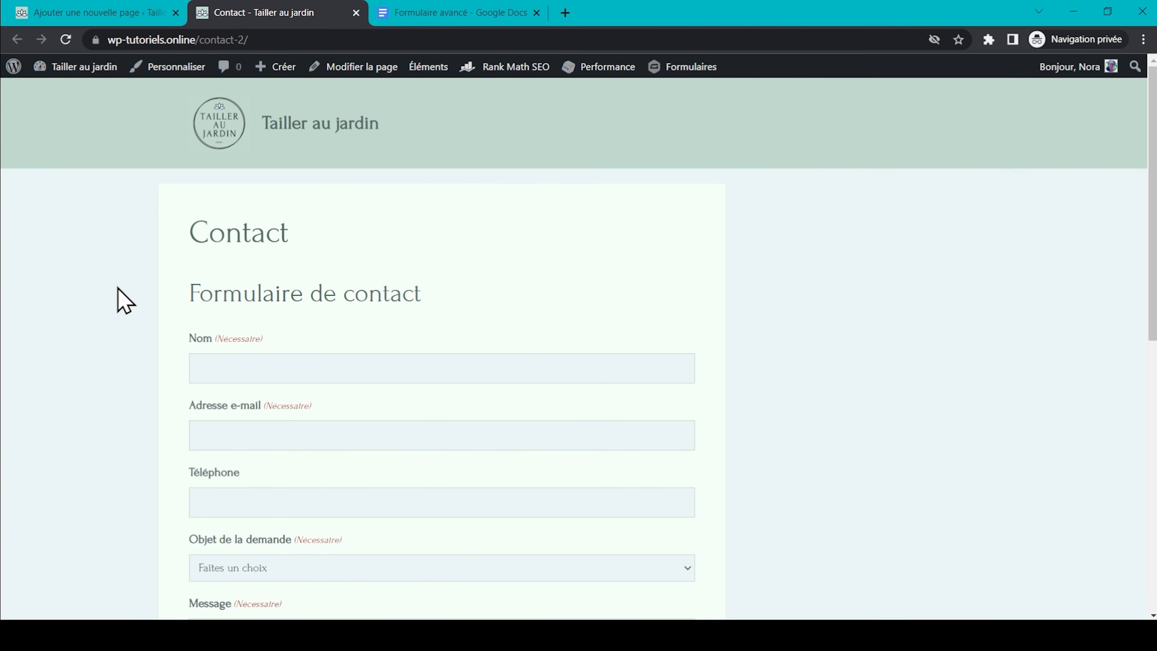
Cycle Objet de la demande through pruning advice, article submission and recommended products, ending on Autre.
scroll(299, 432, "down", 2)
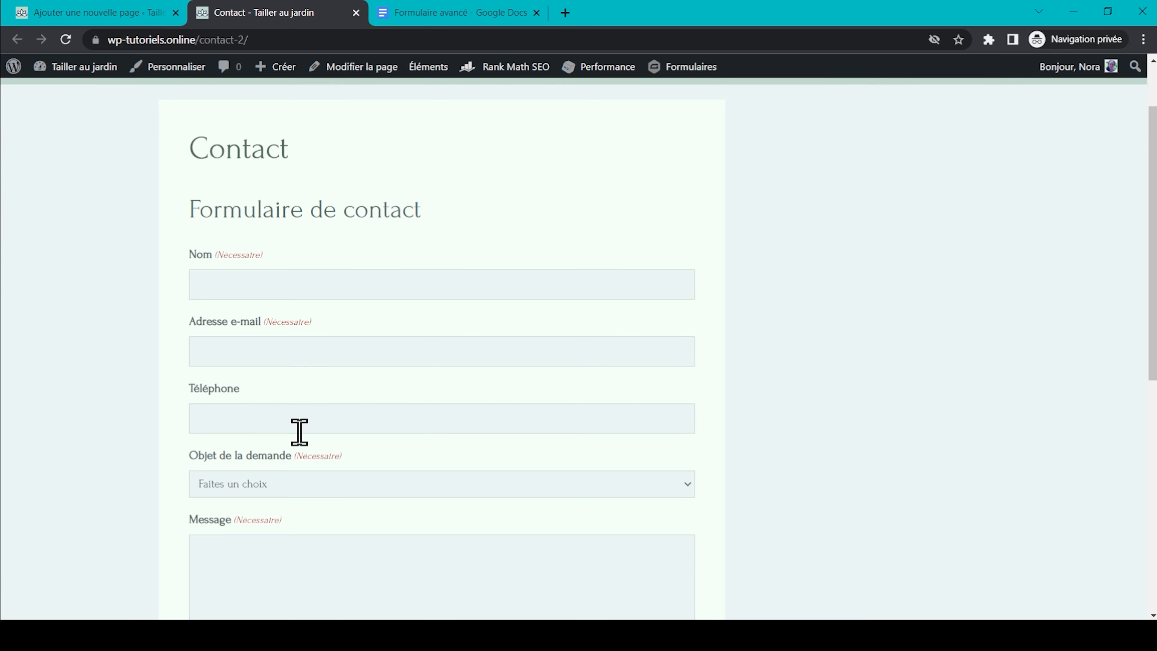
scroll(299, 432, "down", 2)
scroll(343, 256, "down", 3)
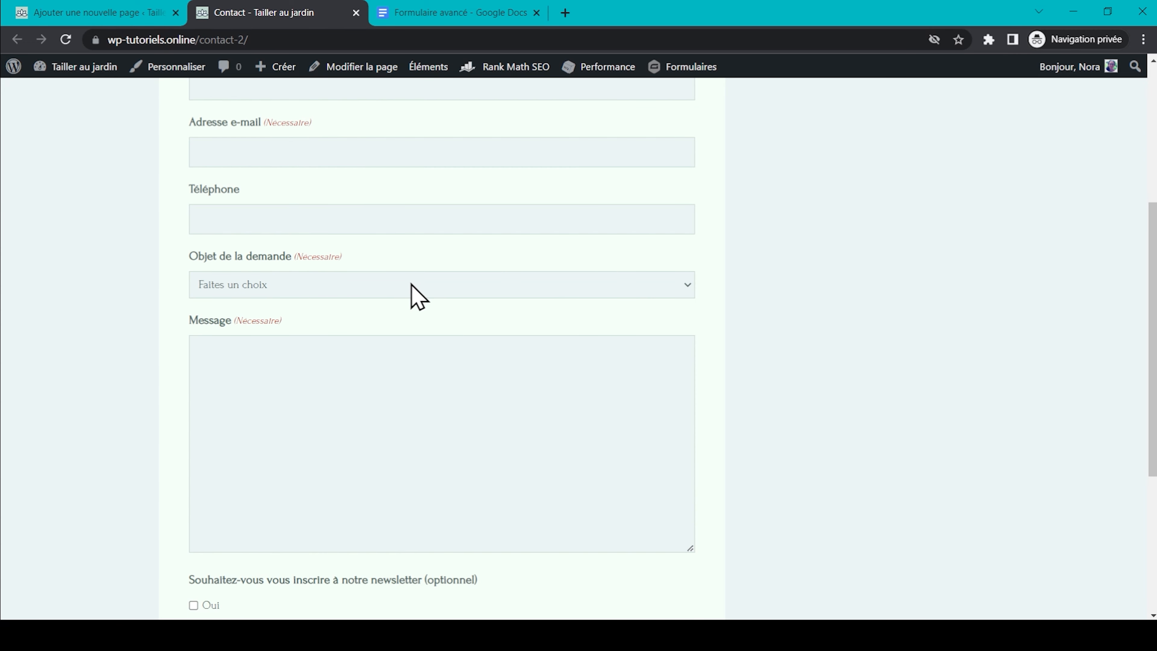
scroll(408, 300, "down", 1)
left_click(428, 222)
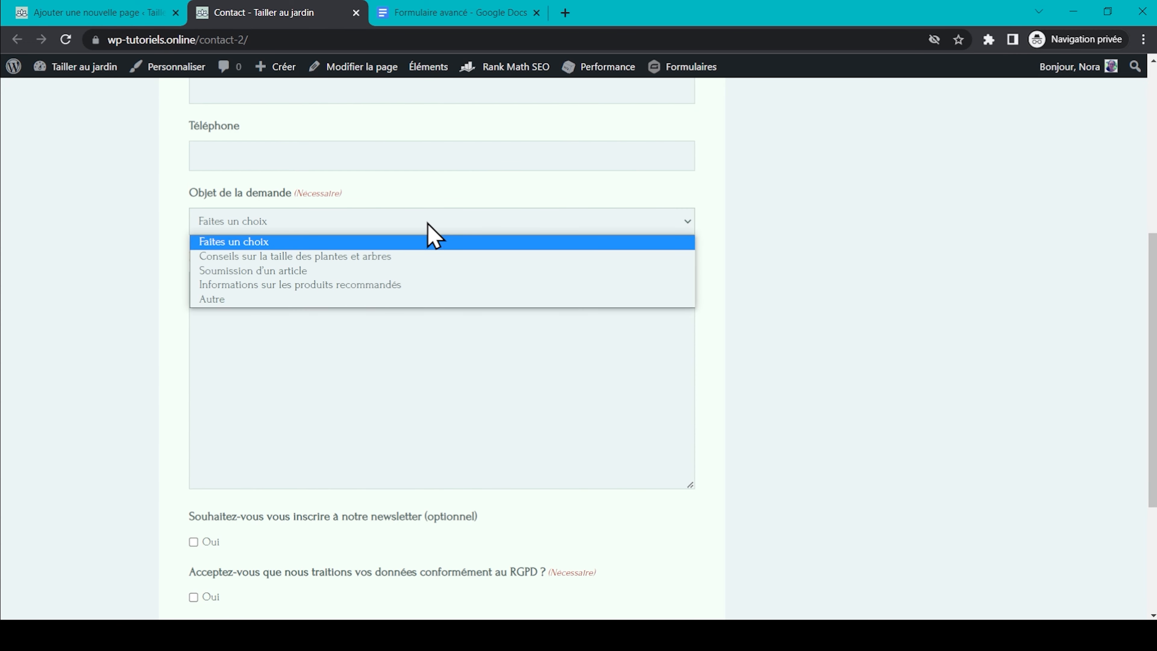
left_click(421, 256)
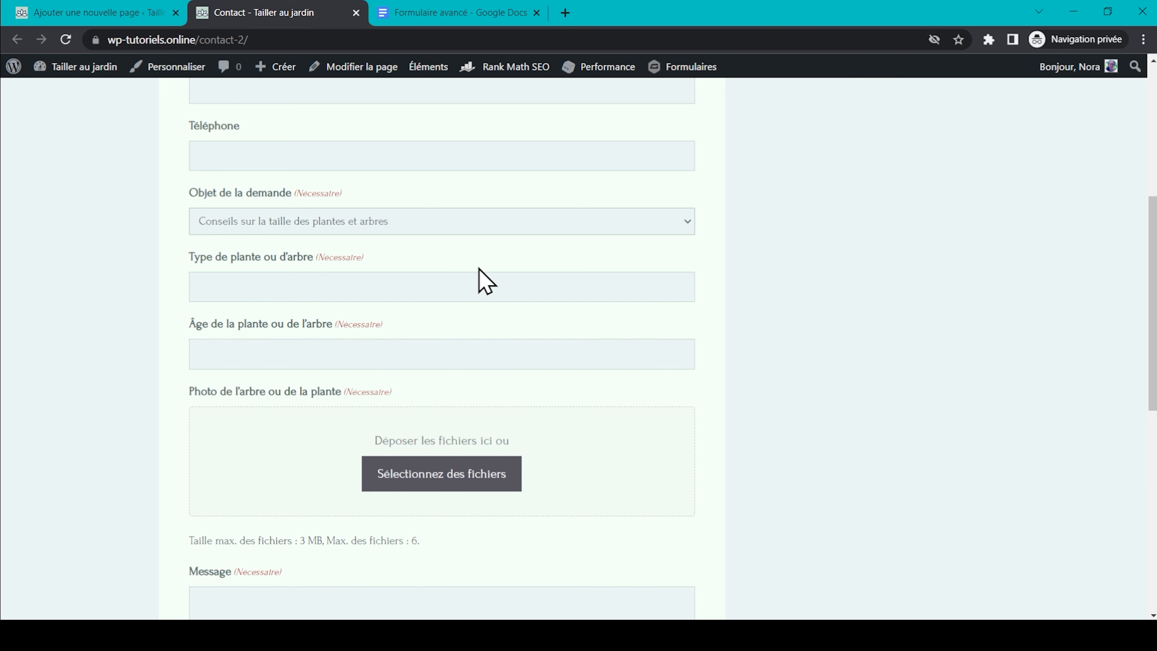
scroll(456, 246, "down", 1)
left_click(446, 199)
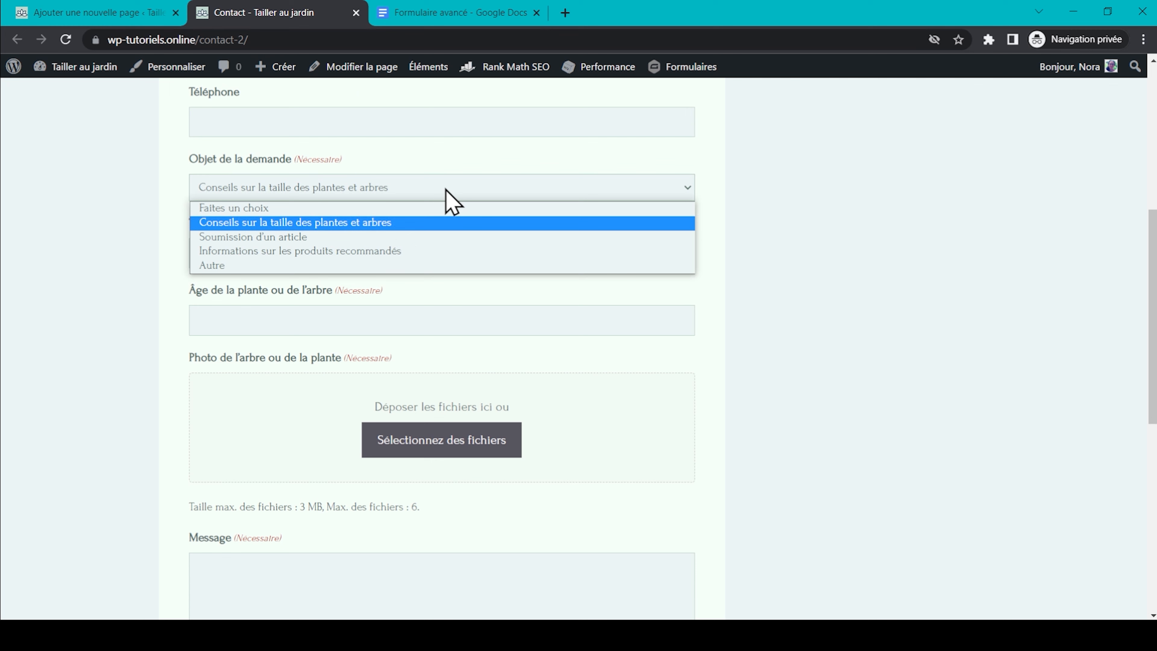
left_click(435, 238)
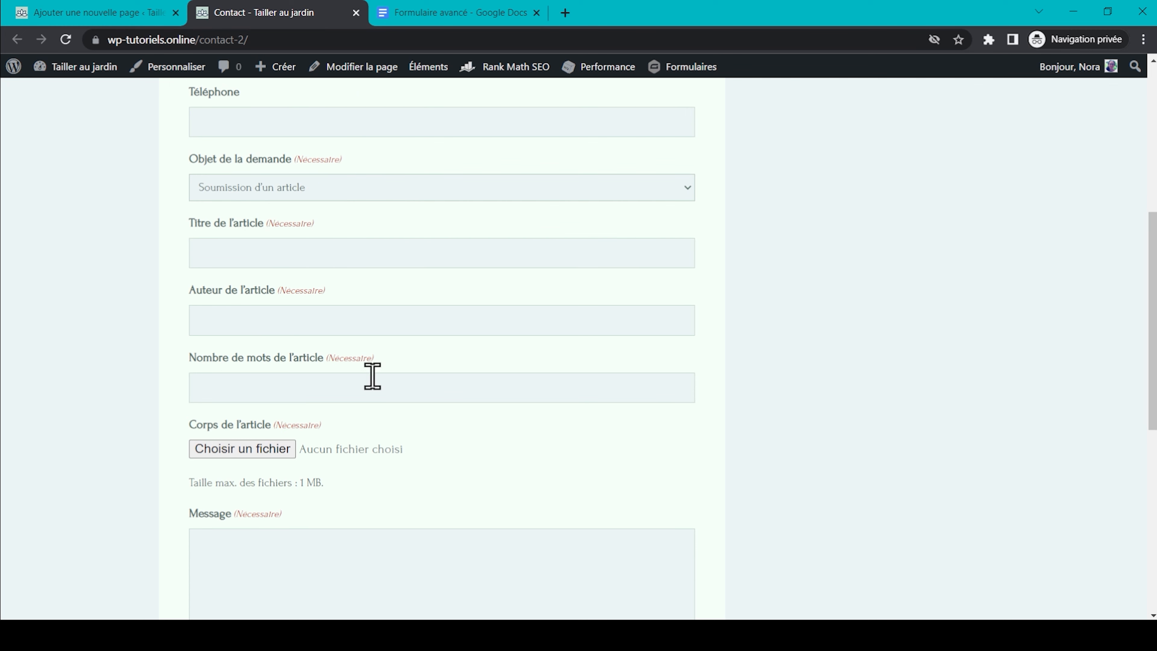
left_click(387, 182)
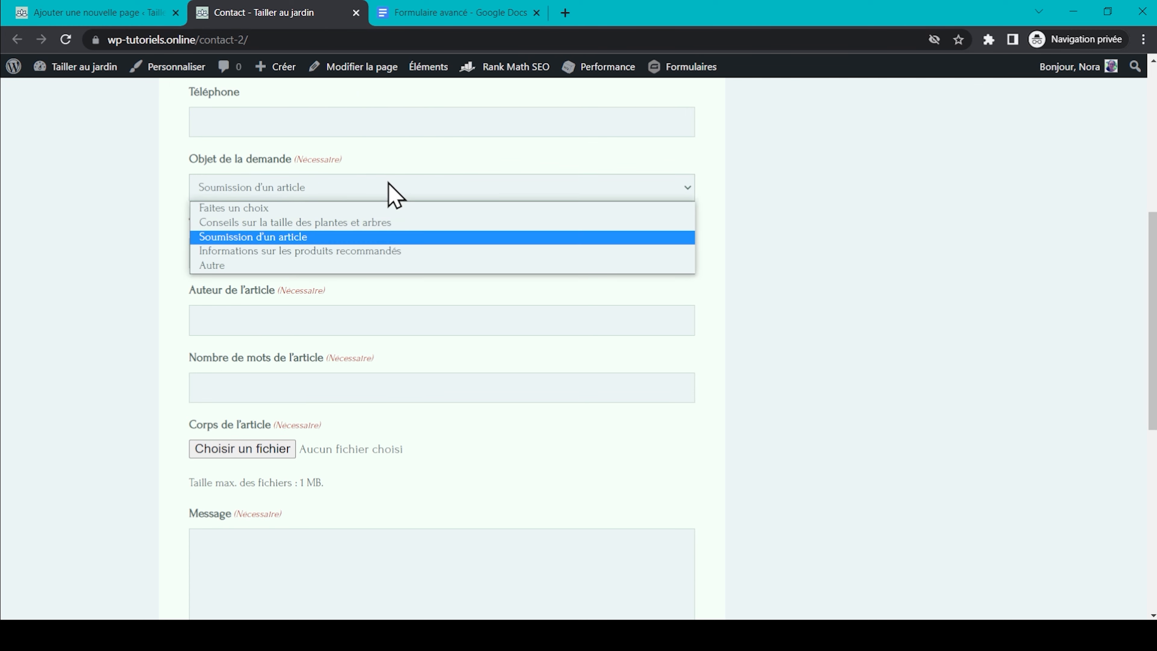
left_click(380, 251)
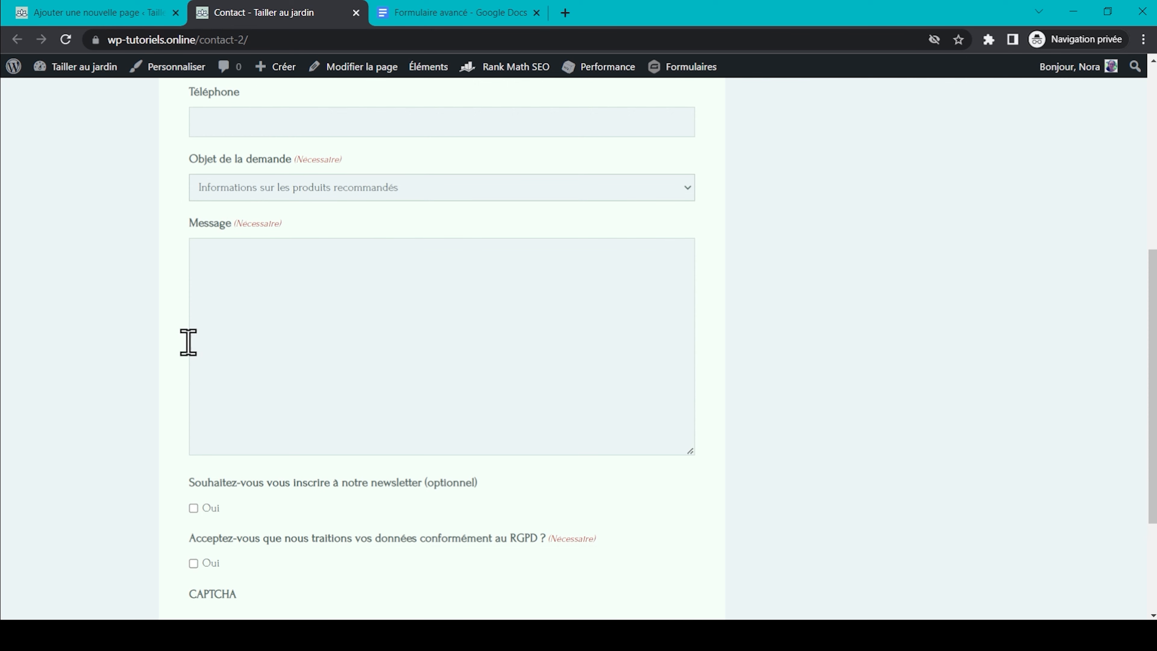
left_click(395, 188)
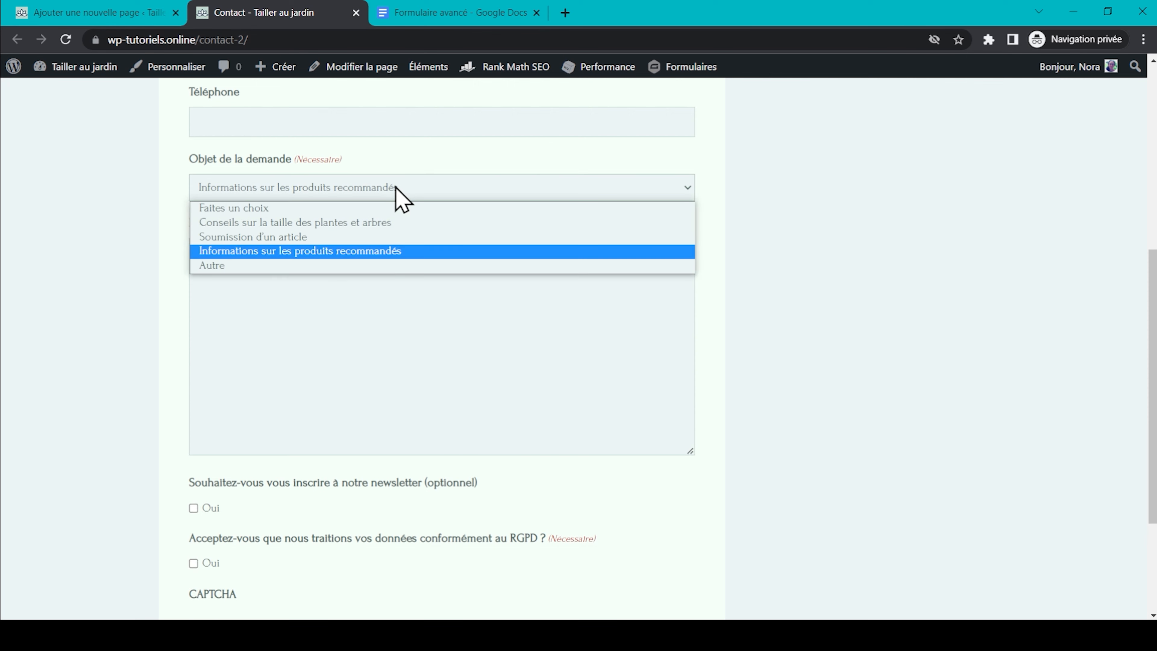
left_click(347, 267)
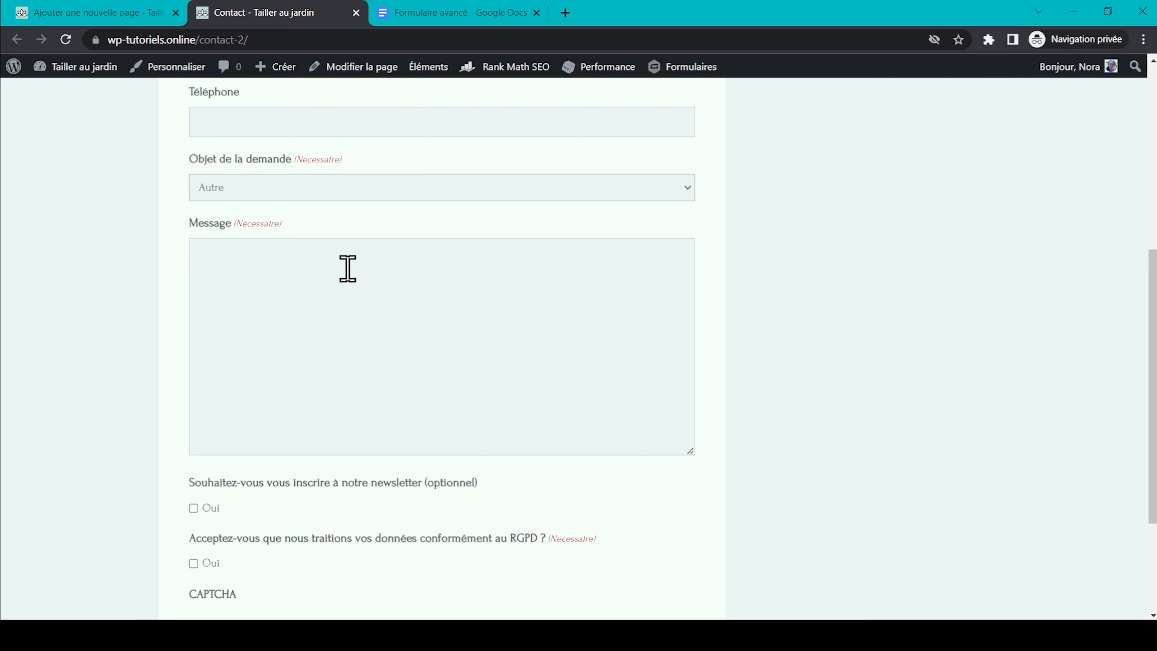
Enter a phone number in Téléphone to reveal the Préférence de contact choice.
scroll(155, 382, "down", 2)
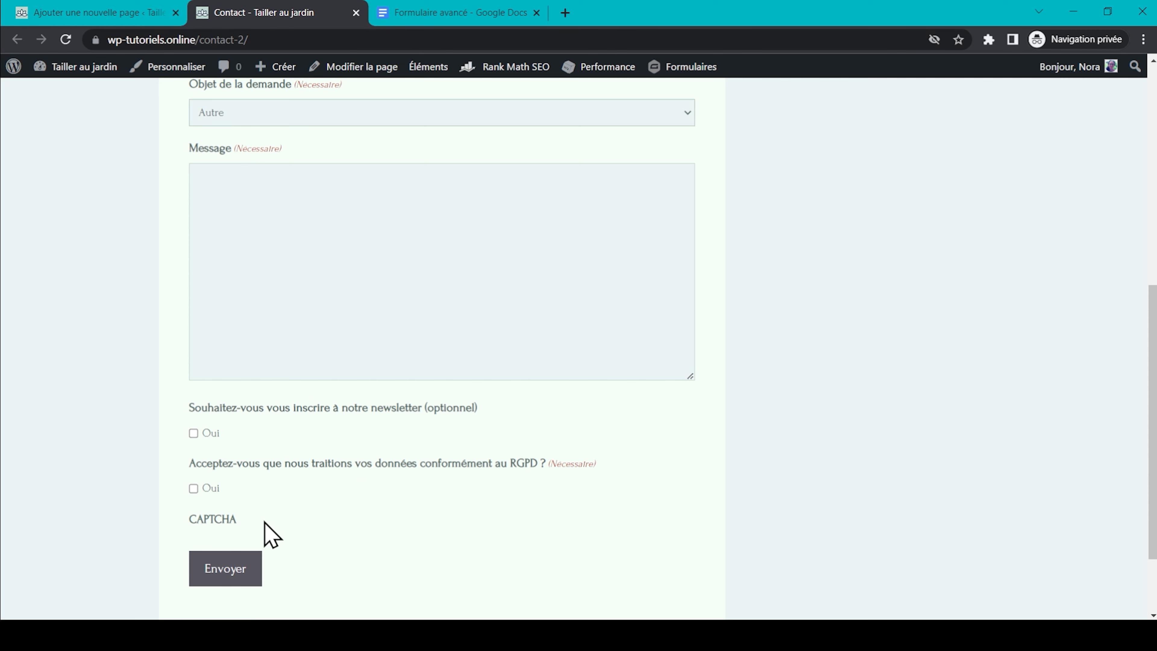
scroll(271, 535, "up", 7)
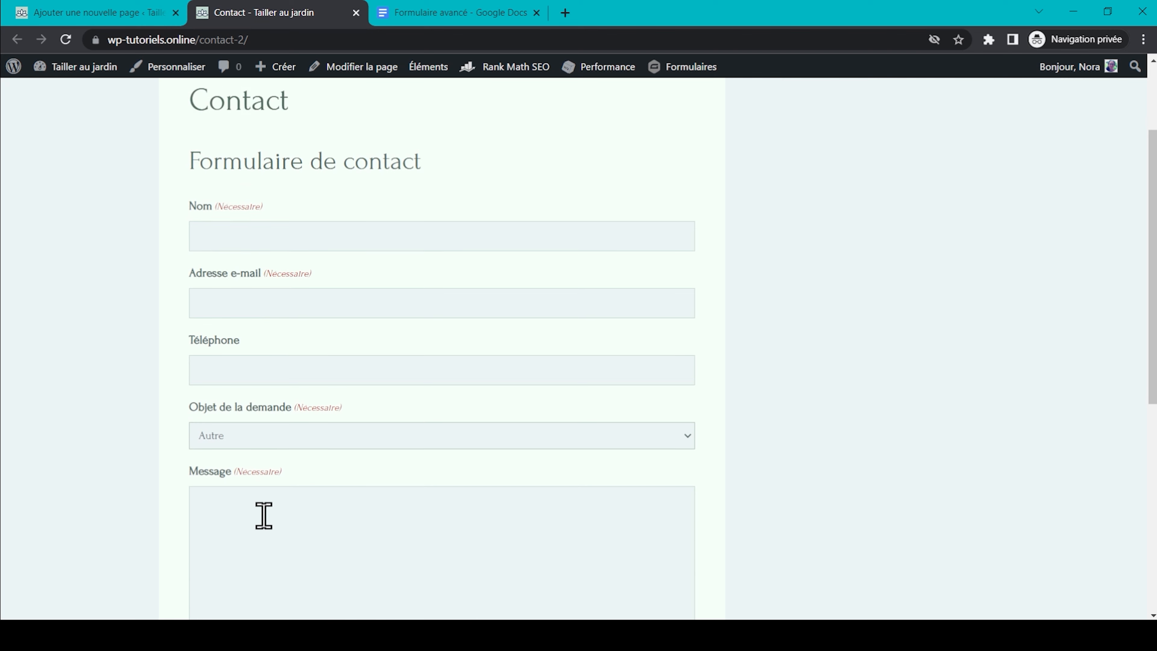
left_click(283, 378)
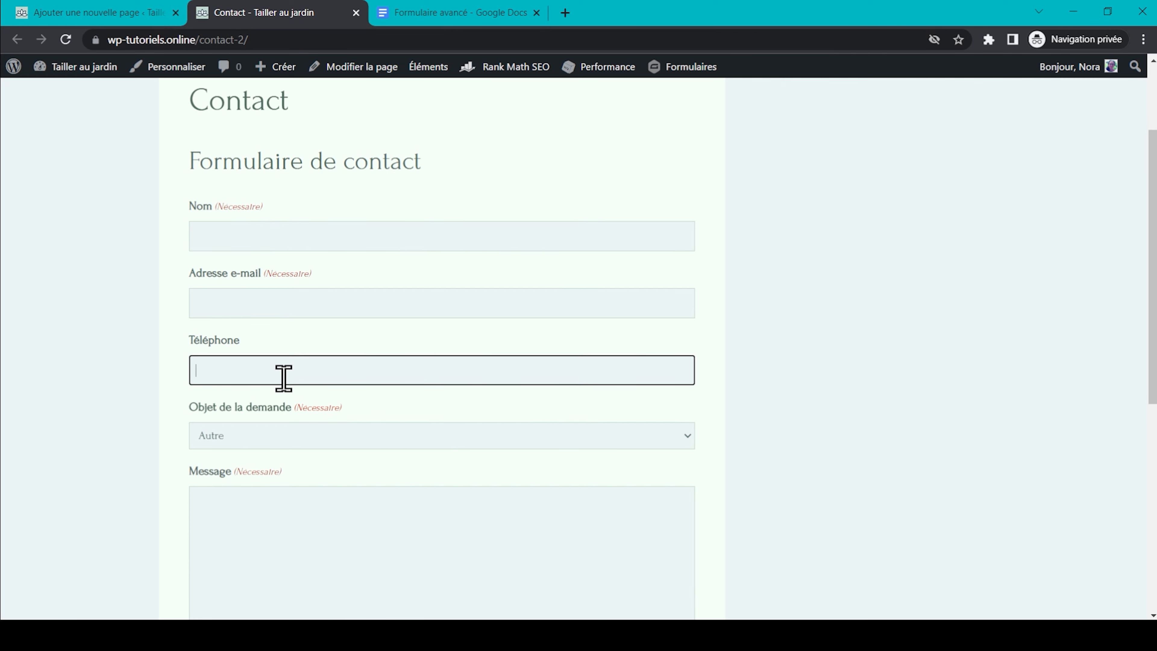
scroll(283, 378, "down", 7)
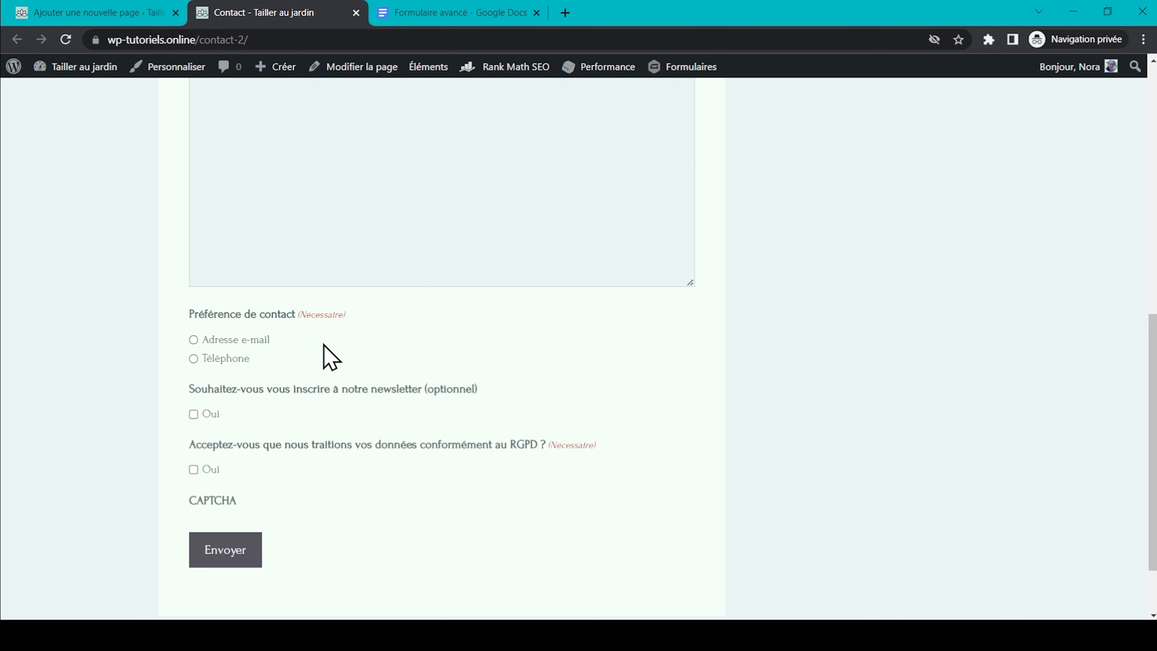
scroll(330, 358, "up", 4)
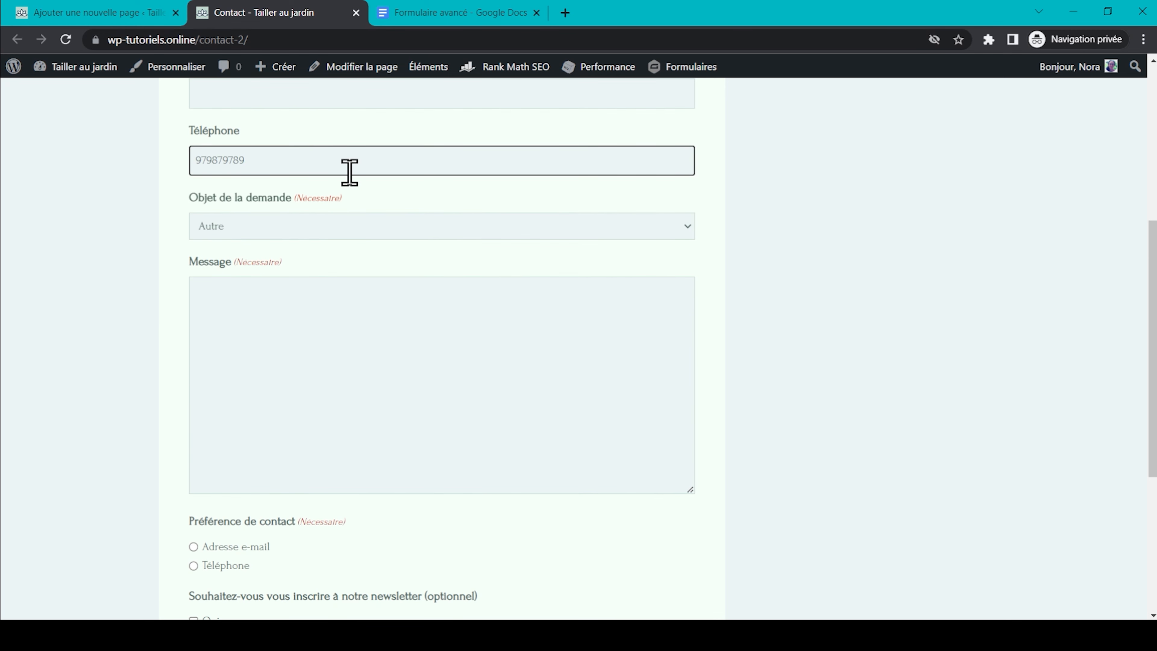